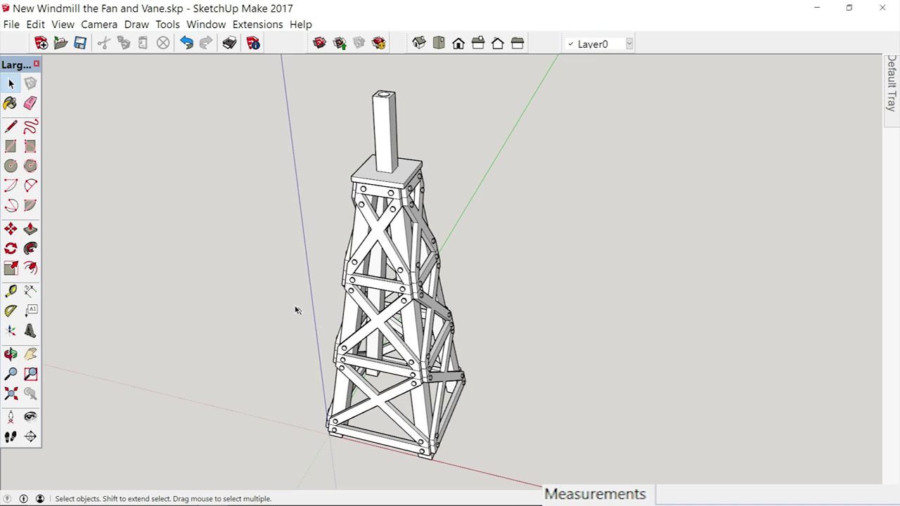
# Move the entire windmill tower about 46 mm along the red axis, away from the origin
pyautogui.moveTo(294, 254); pyautogui.dragTo(319, 98, button='middle')
pyautogui.moveTo(320, 96); pyautogui.dragTo(584, 442)
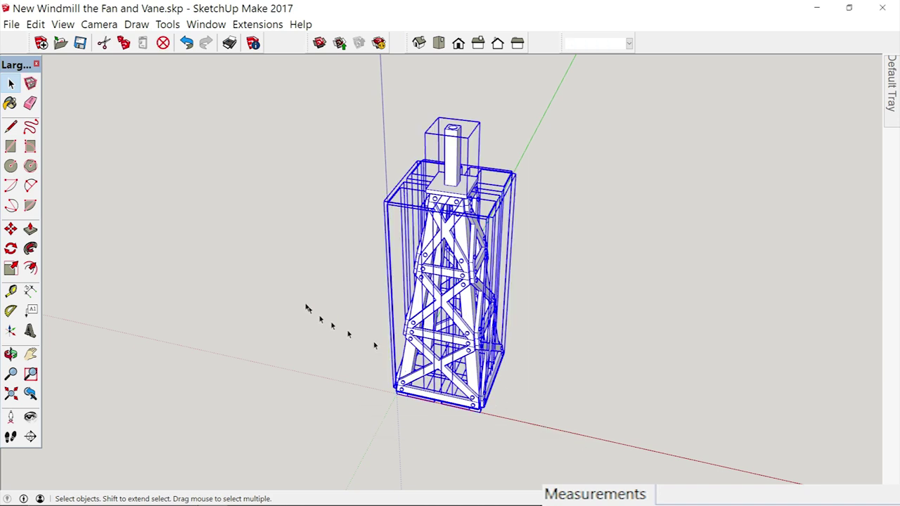
pyautogui.click(10, 228)
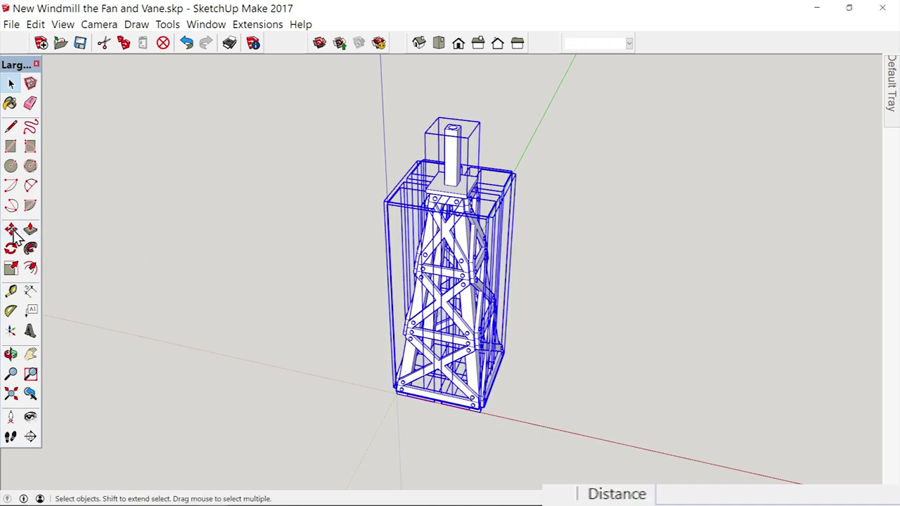
pyautogui.scroll(5, 470, 440)
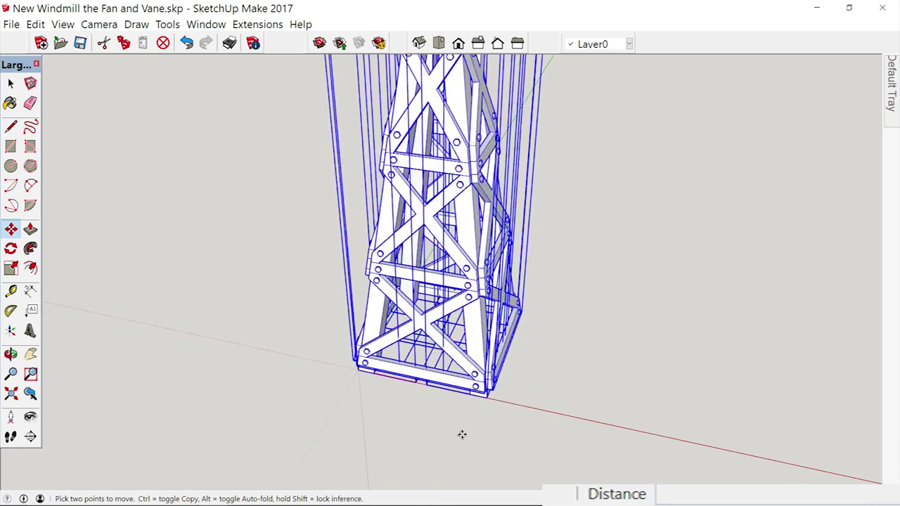
pyautogui.click(493, 388)
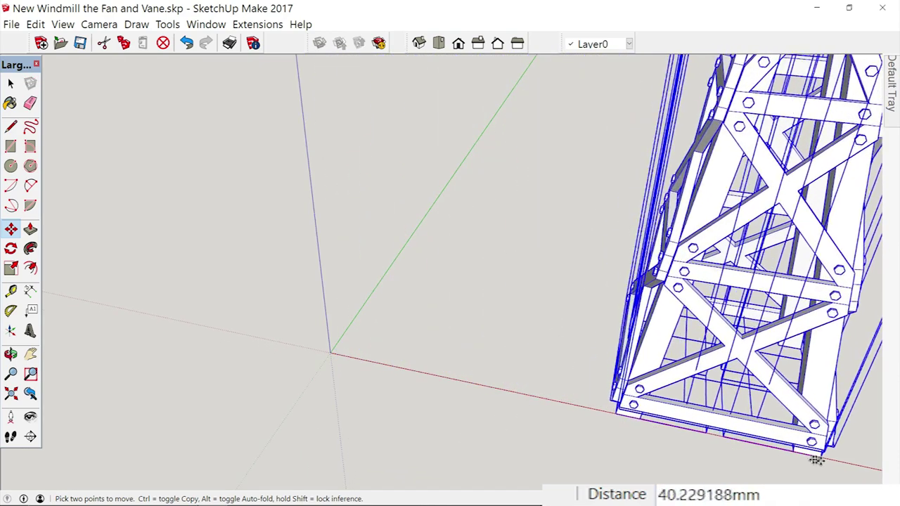
pyautogui.click(867, 451)
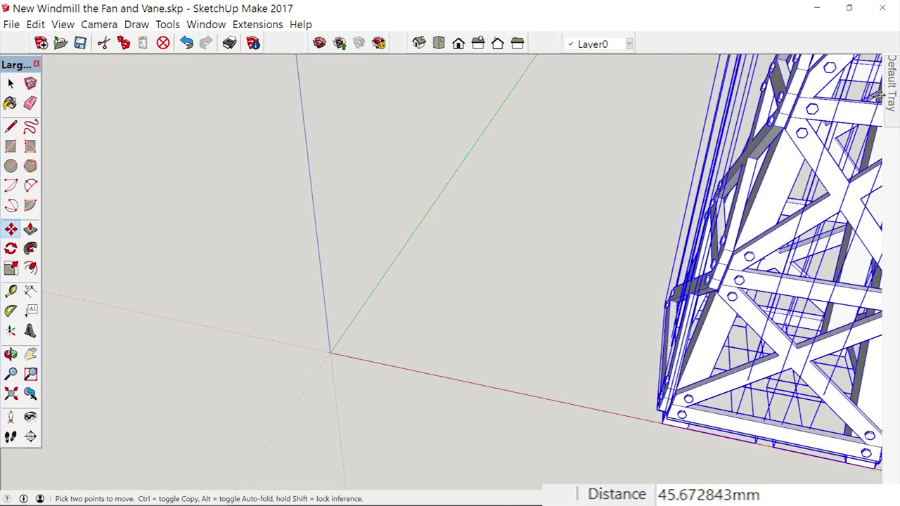
# Hide the Post, Platform and Cross Bracing layers
pyautogui.moveTo(893, 91)
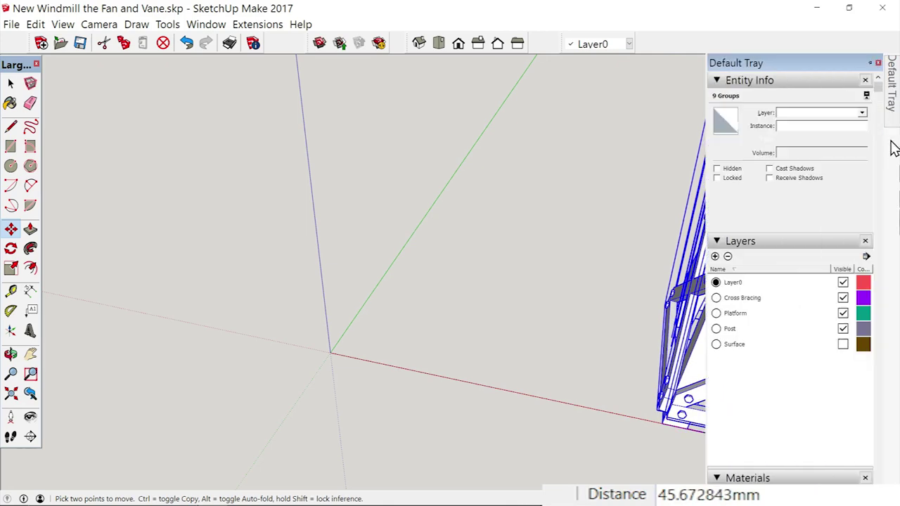
pyautogui.click(843, 328)
pyautogui.click(843, 313)
pyautogui.click(843, 297)
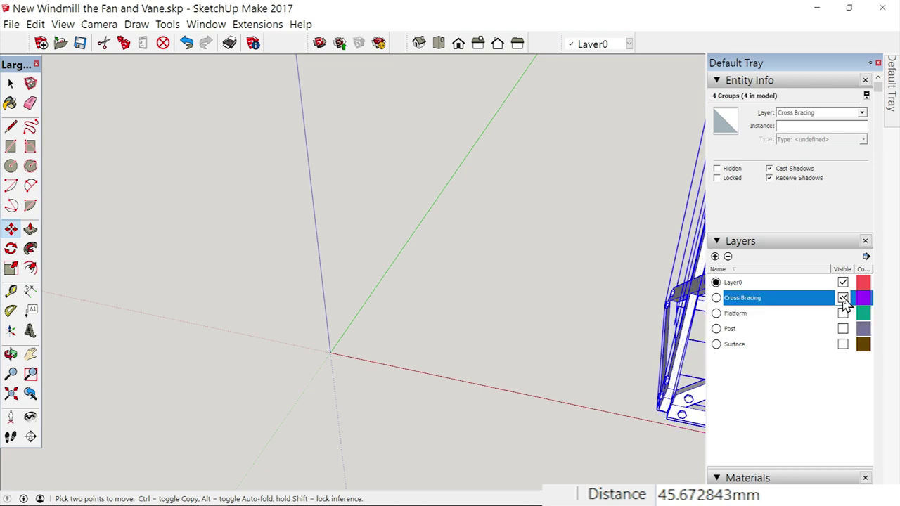
# Draw a six-sided polygon centred on the origin with a 12 mm inscribed radius, aligned to the red axis
pyautogui.scroll(-3, 686, 273)
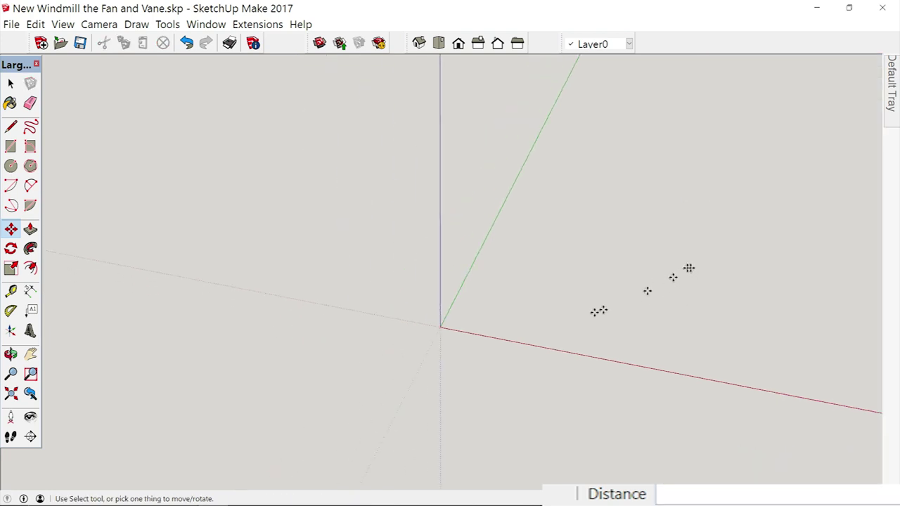
pyautogui.moveTo(375, 339); pyautogui.dragTo(376, 275, button='middle')
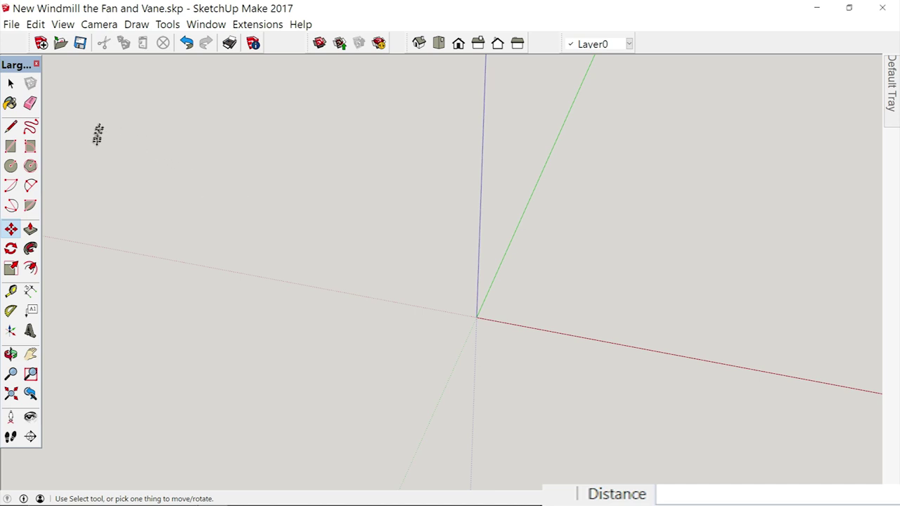
pyautogui.click(31, 167)
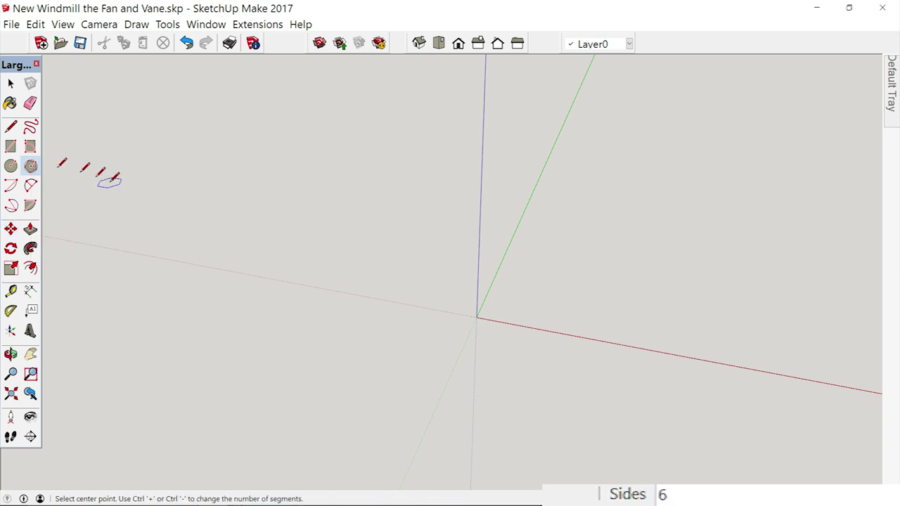
pyautogui.press('BackSpace')
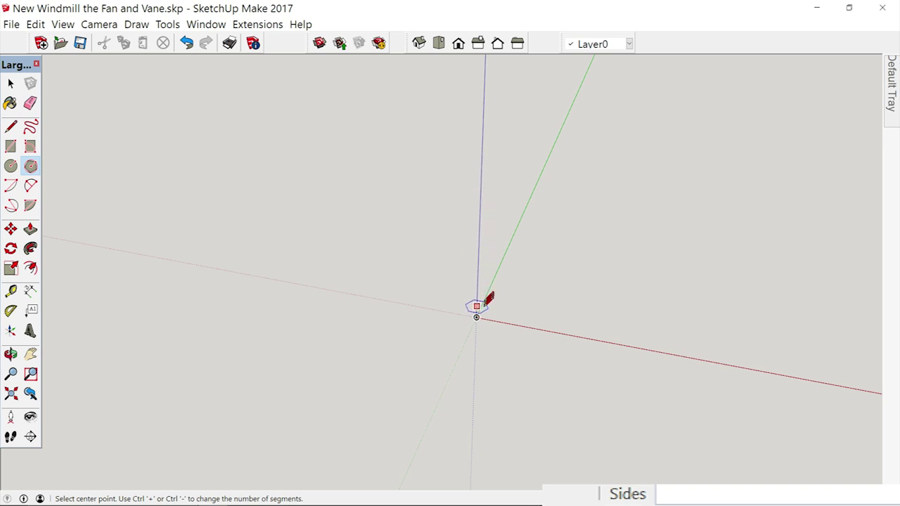
pyautogui.click(476, 317)
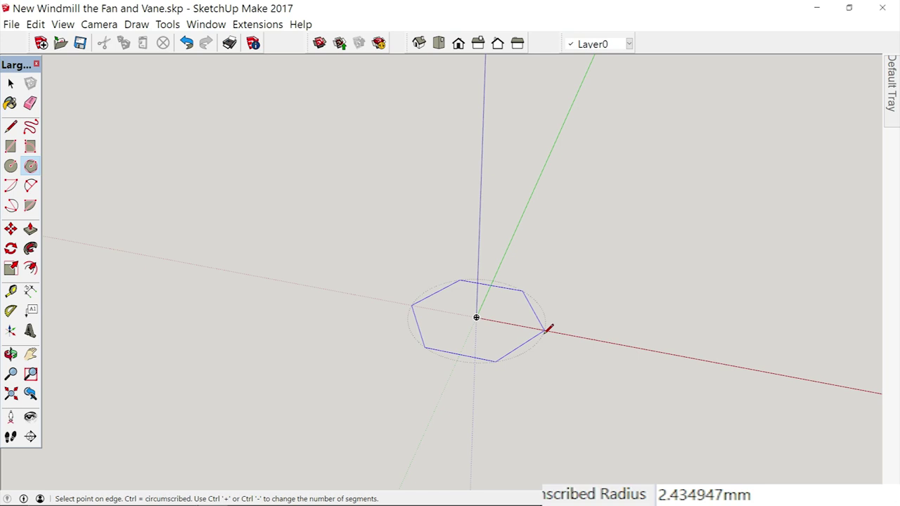
pyautogui.write('12')
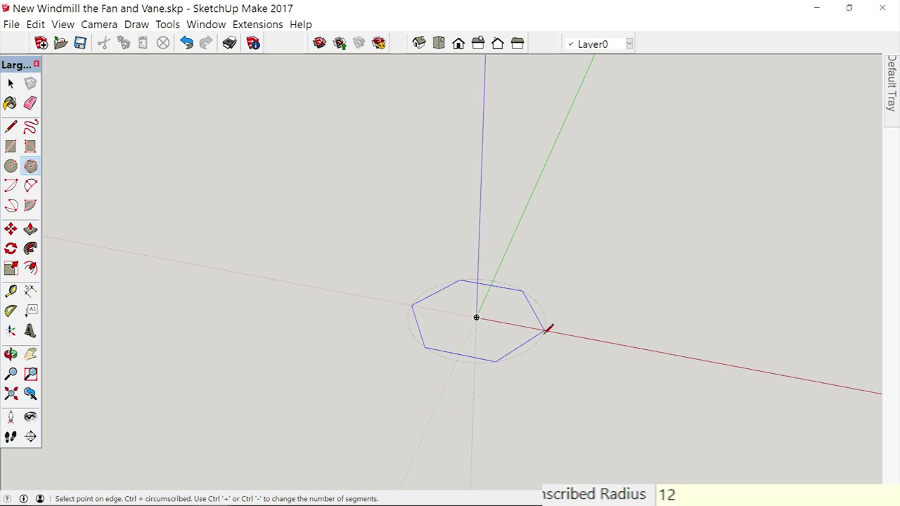
pyautogui.press('Return')
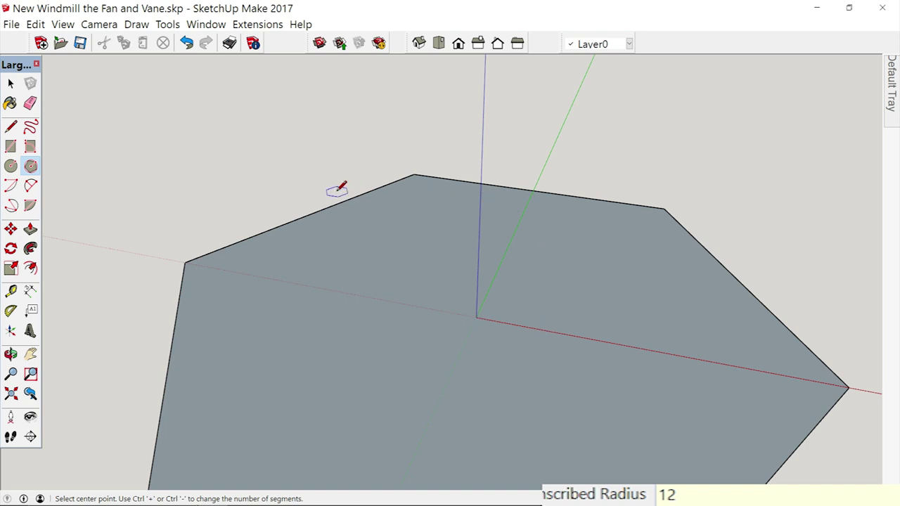
# Change the polygon's outline to 12 segments
pyautogui.click(11, 84)
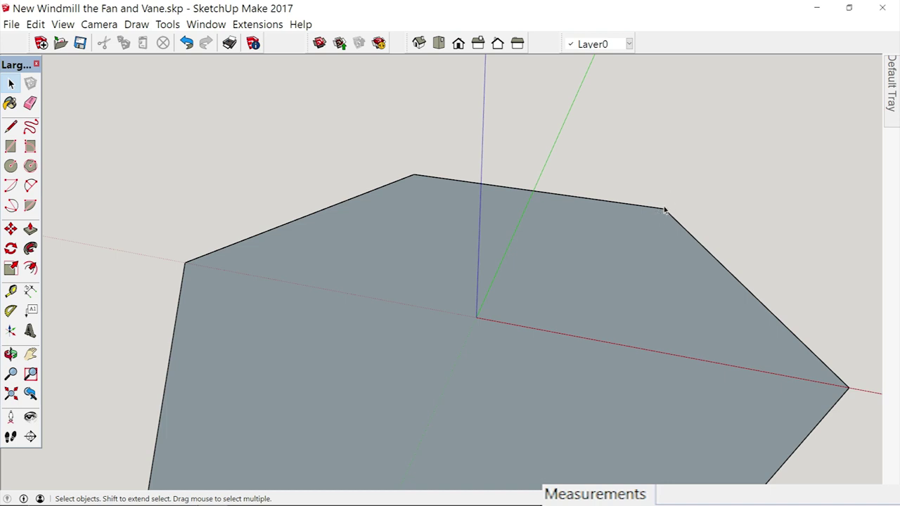
pyautogui.doubleClick(728, 274)
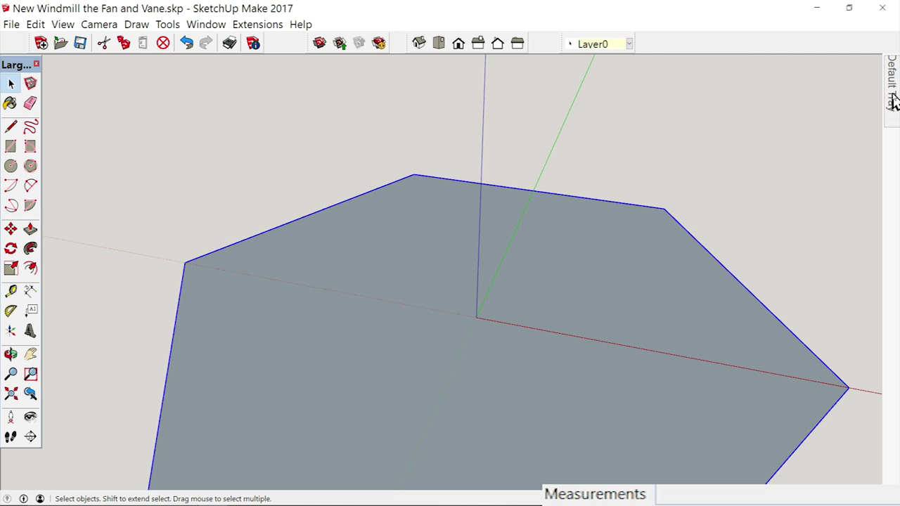
pyautogui.moveTo(891, 102)
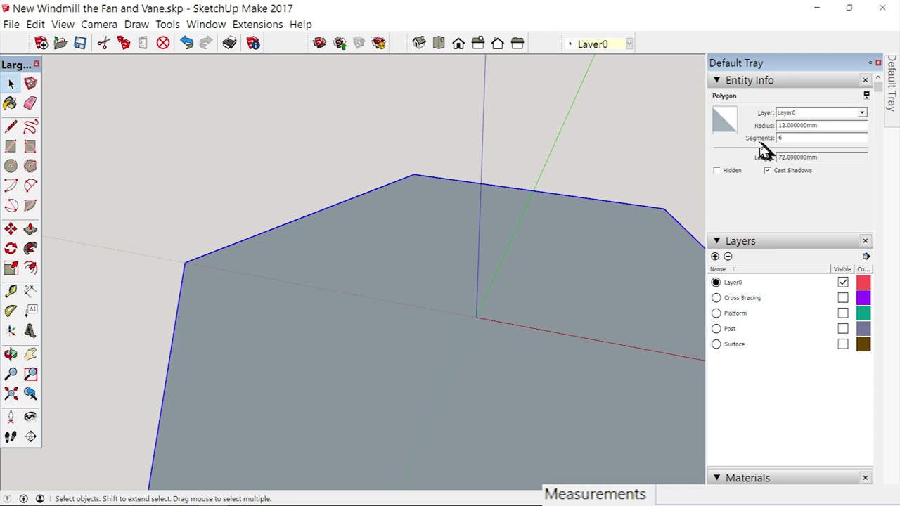
pyautogui.doubleClick(791, 139)
pyautogui.press('Return')
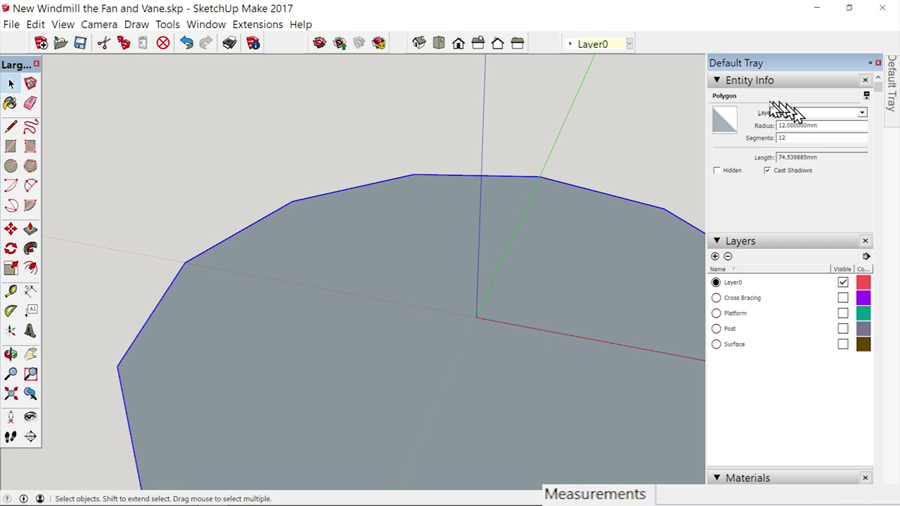
# Create a layer named Surface 2 and assign the polygon's face and edges to it
pyautogui.scroll(-3, 335, 244)
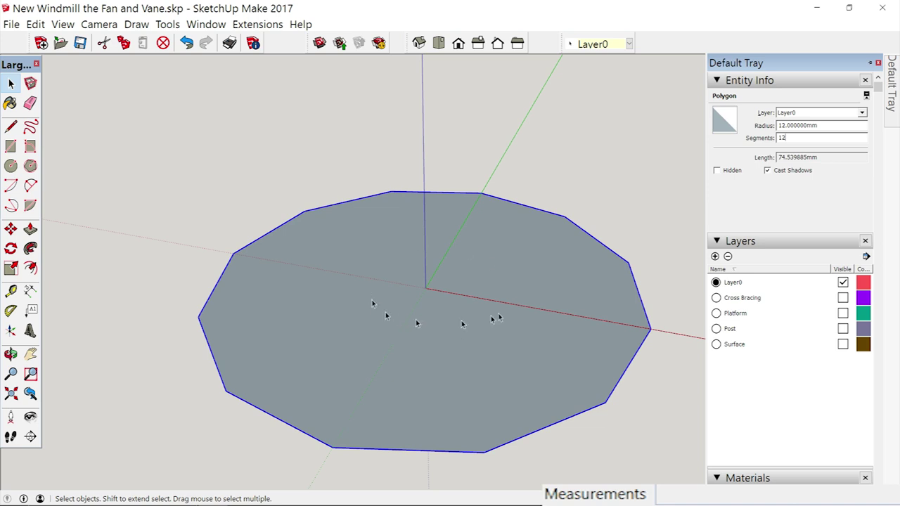
pyautogui.moveTo(150, 134); pyautogui.dragTo(703, 482)
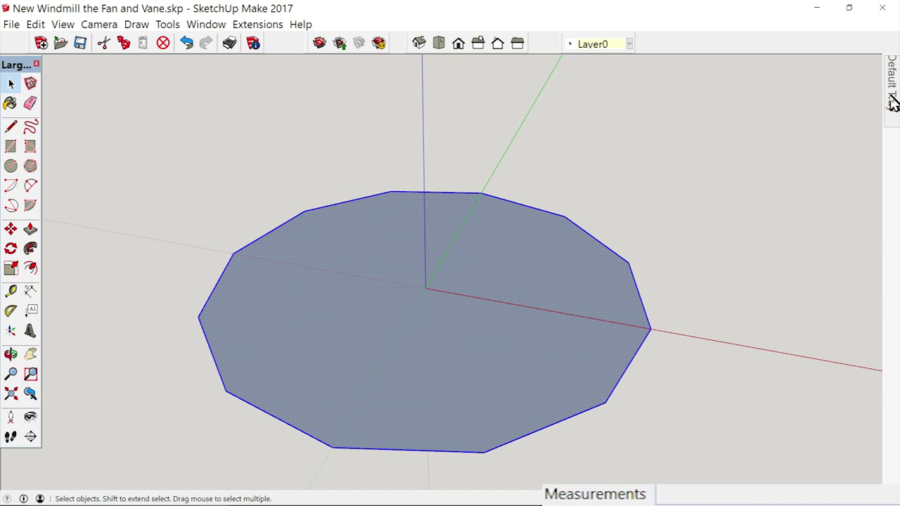
pyautogui.moveTo(892, 102)
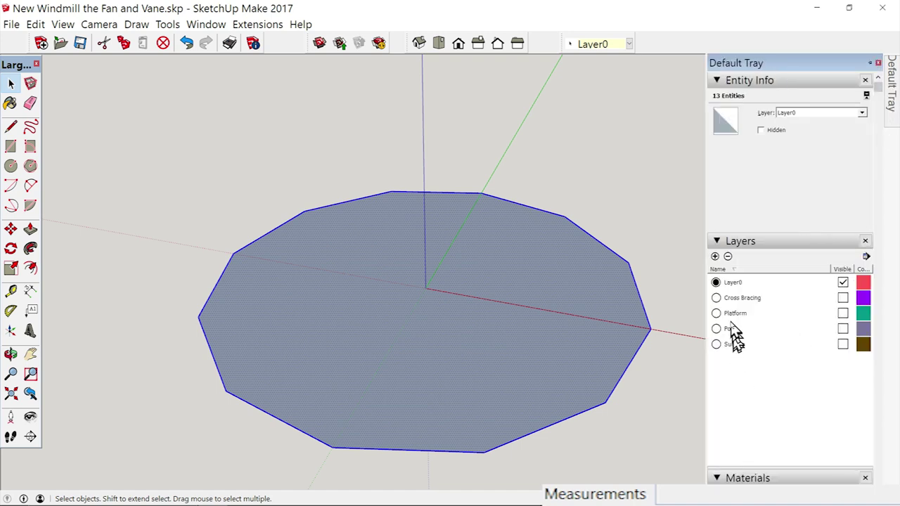
pyautogui.click(715, 257)
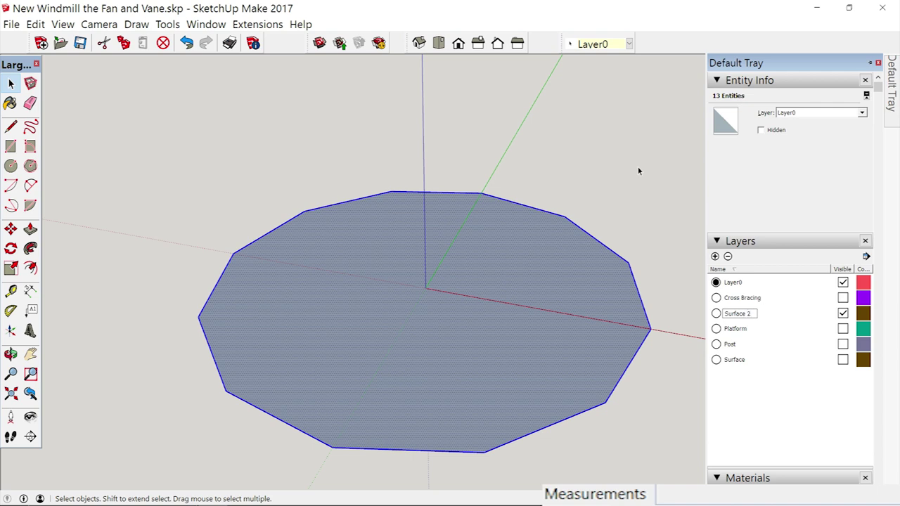
pyautogui.click(861, 112)
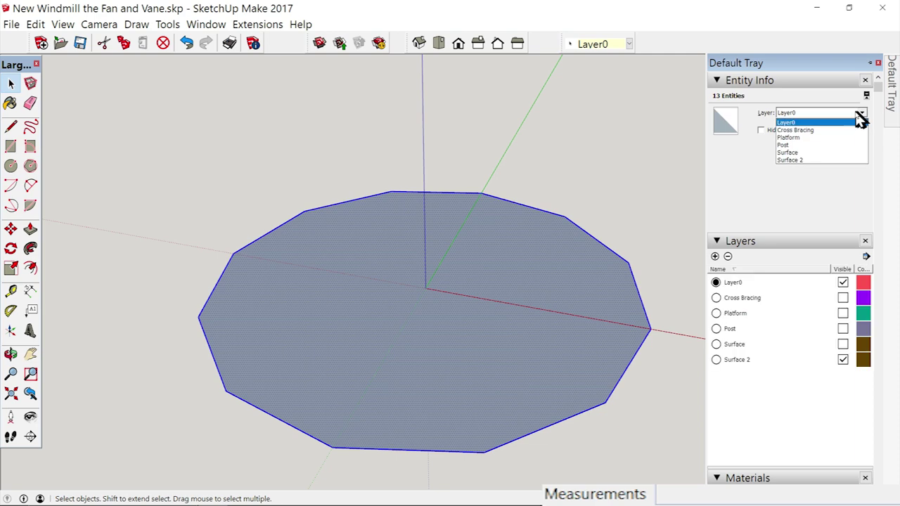
pyautogui.click(797, 161)
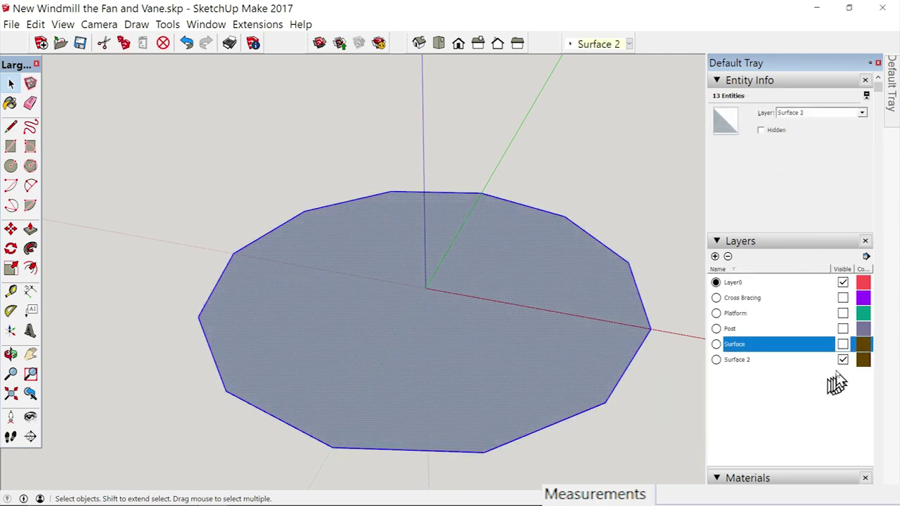
pyautogui.click(843, 359)
pyautogui.click(843, 360)
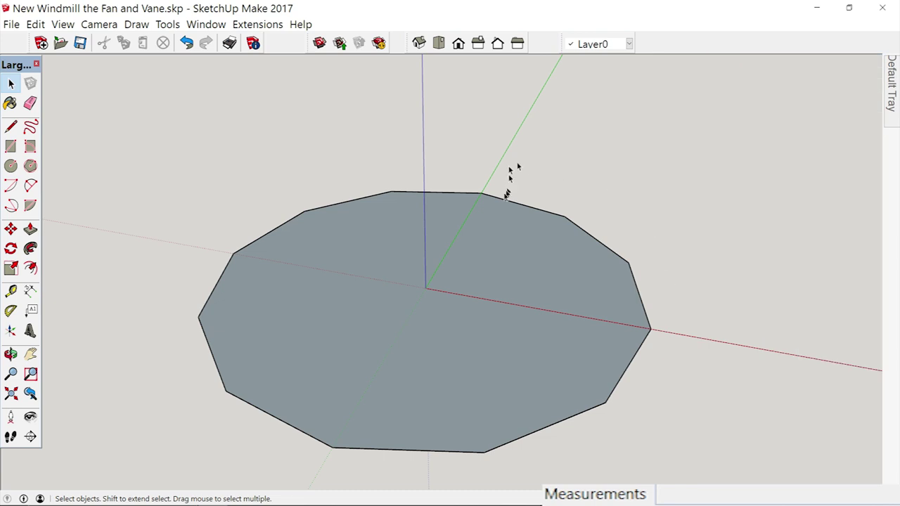
# Reverse the polygon's face, and make its face and edges into a group
pyautogui.rightClick(372, 328)
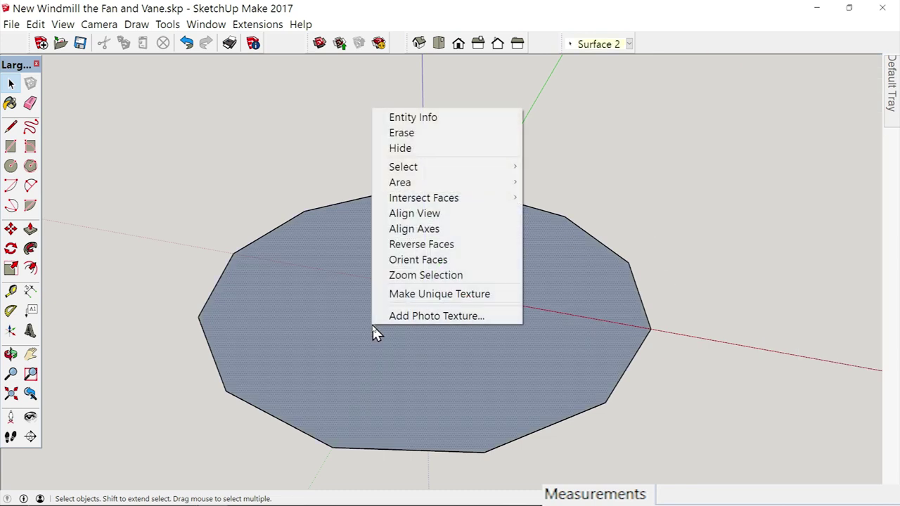
pyautogui.click(398, 246)
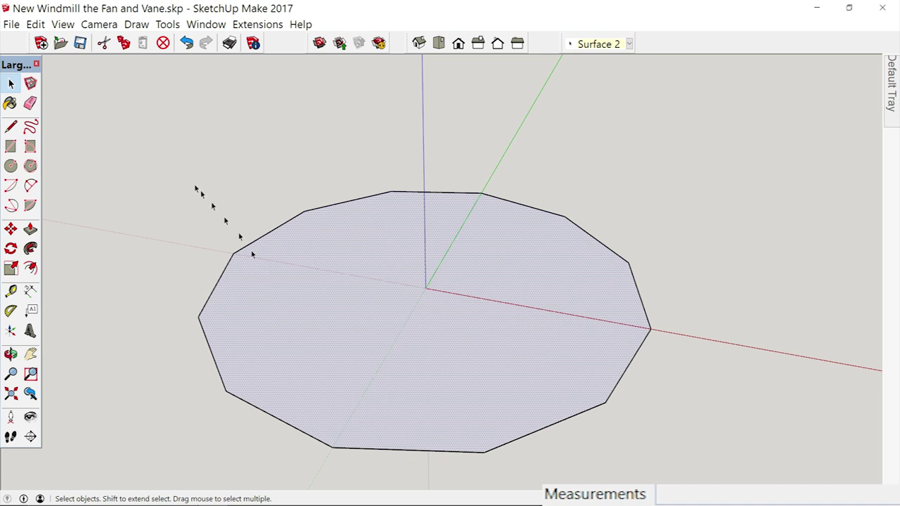
pyautogui.moveTo(143, 123); pyautogui.dragTo(718, 477)
pyautogui.rightClick(492, 351)
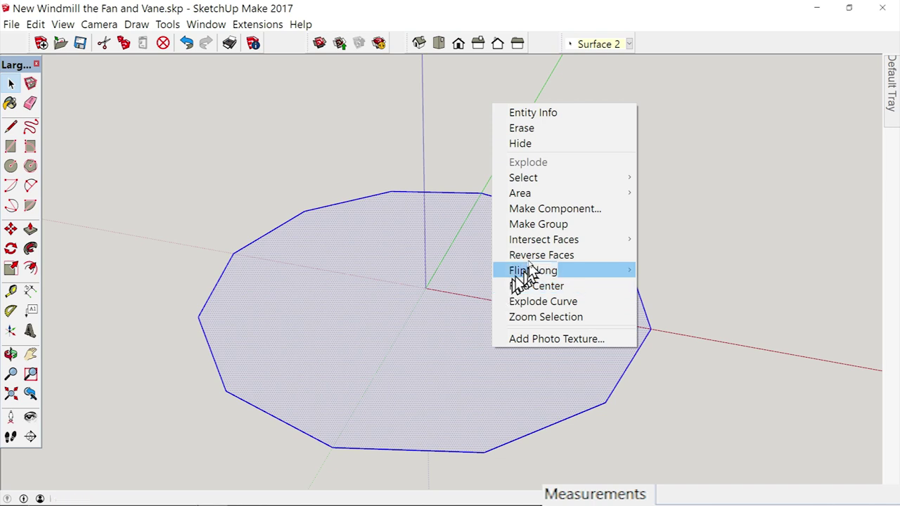
pyautogui.click(523, 224)
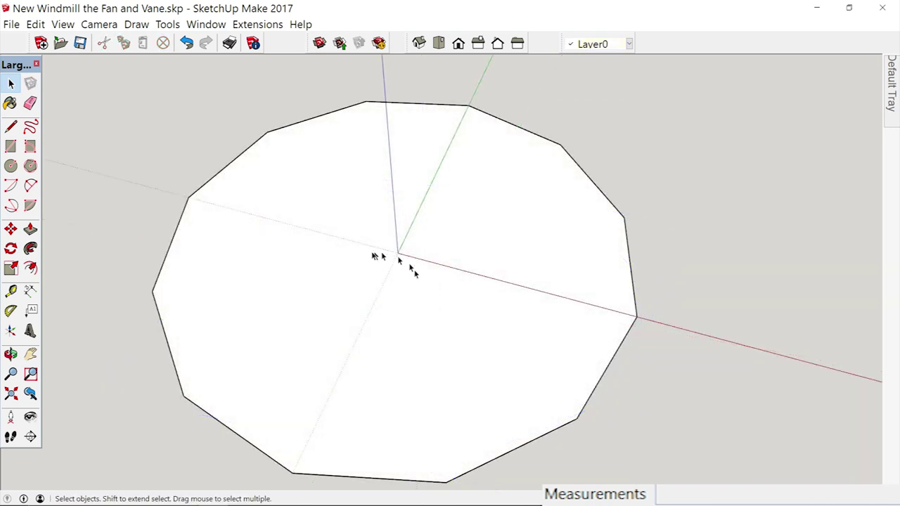
# Draw a circle with a 2 mm radius on the polygon, centred on the origin
pyautogui.scroll(3, 395, 288)
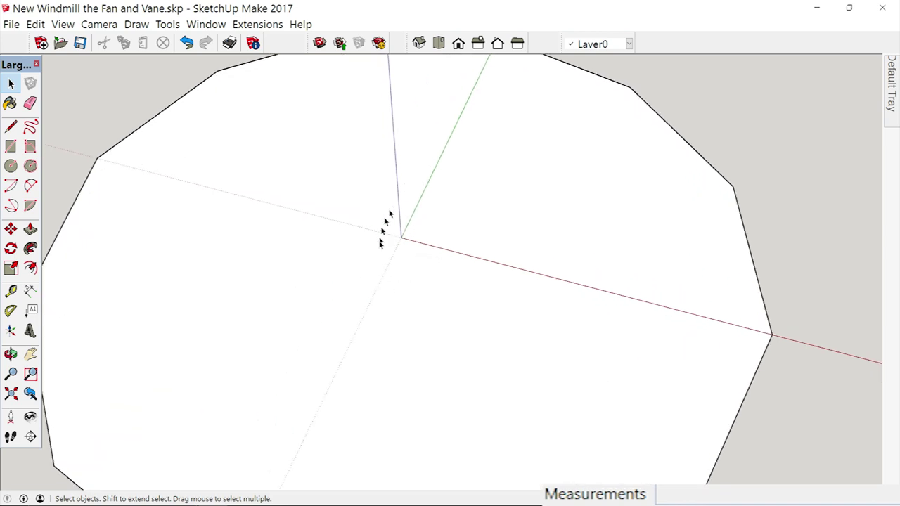
pyautogui.click(10, 166)
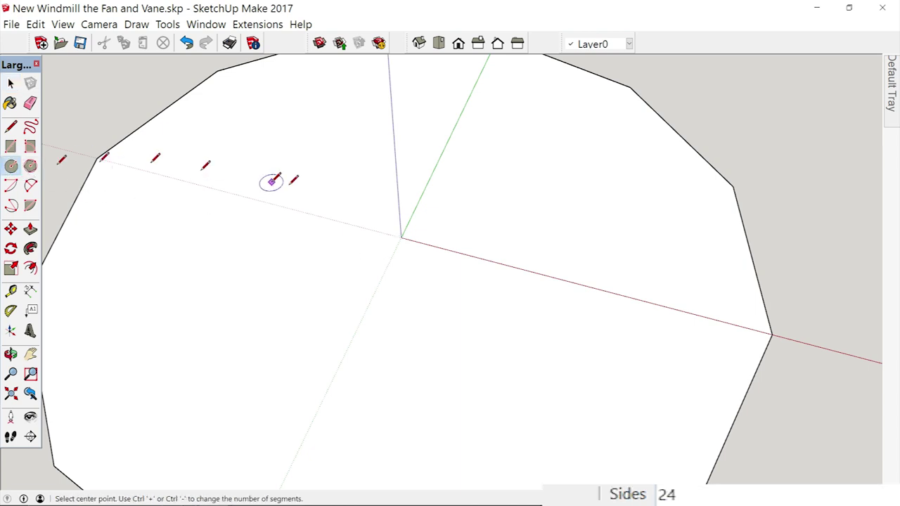
pyautogui.click(400, 237)
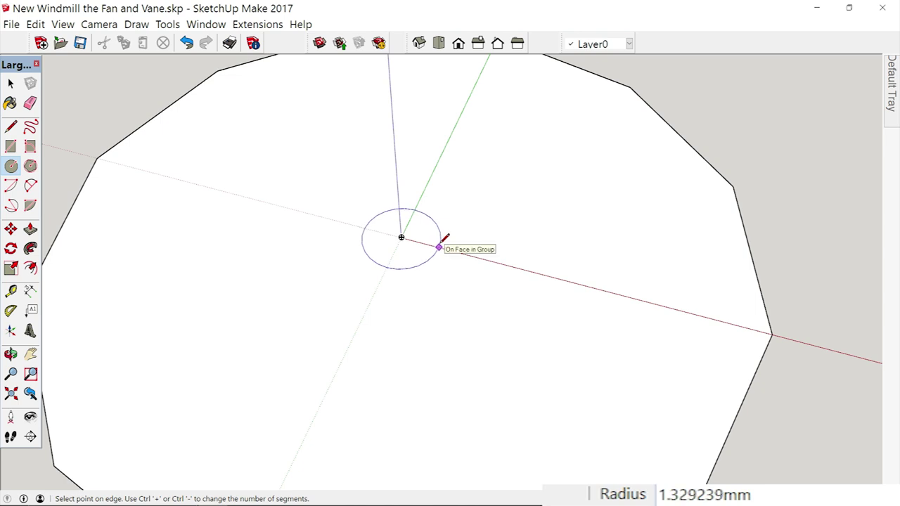
pyautogui.write('2')
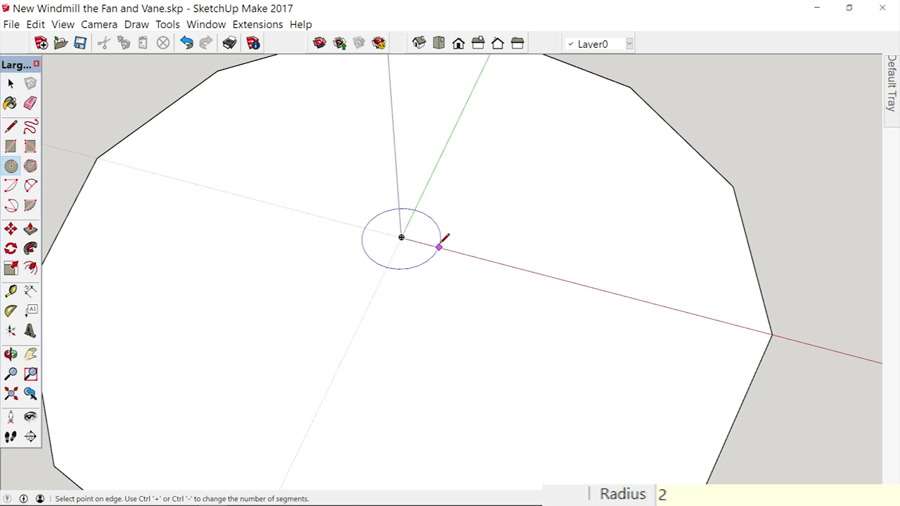
pyautogui.press('Return')
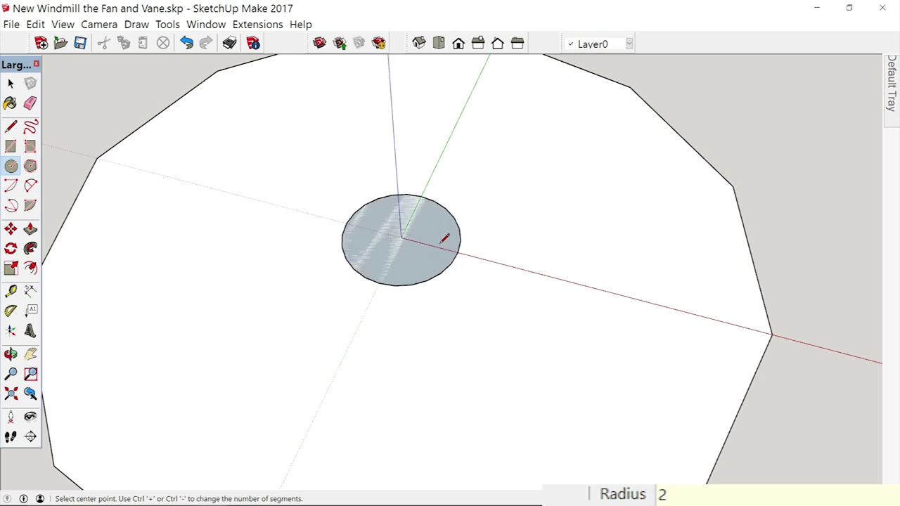
# Draw a concentric circle with a 1 mm radius inside the hub circle, and delete its inner face to make a hole
pyautogui.click(401, 237)
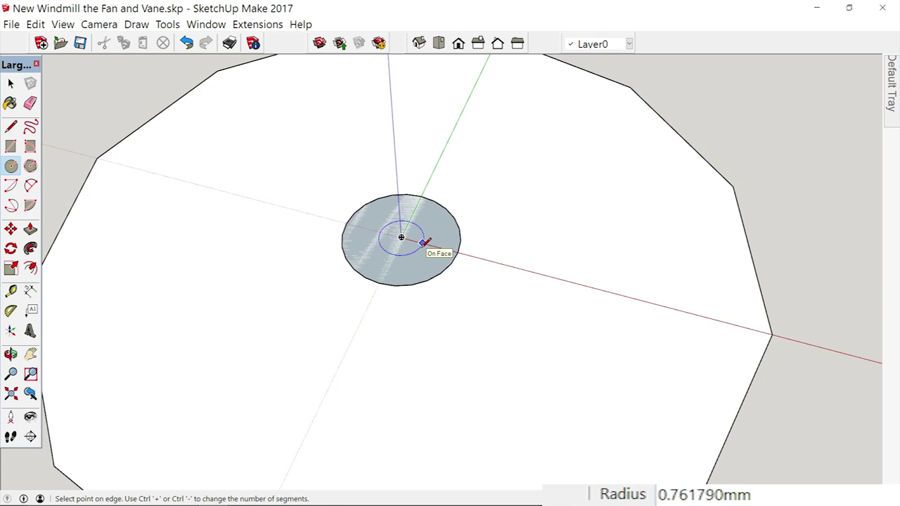
pyautogui.write('1')
pyautogui.press('Return')
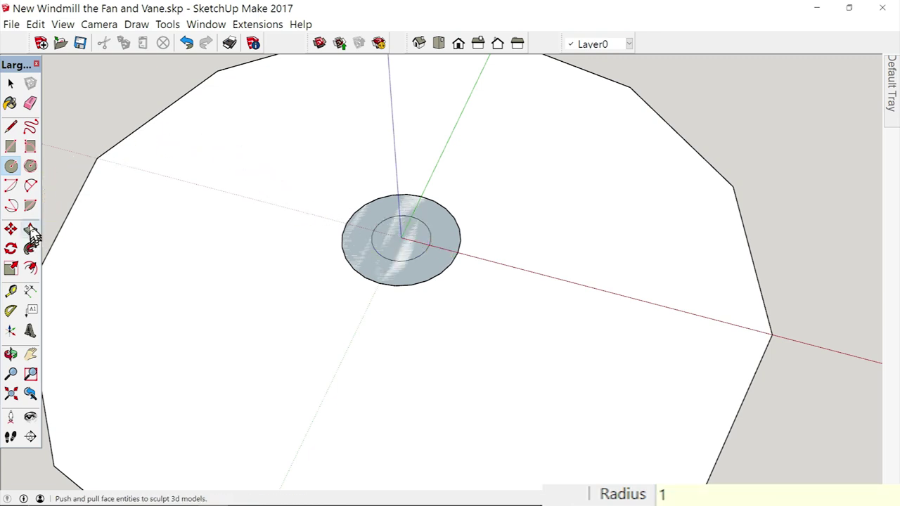
pyautogui.click(10, 84)
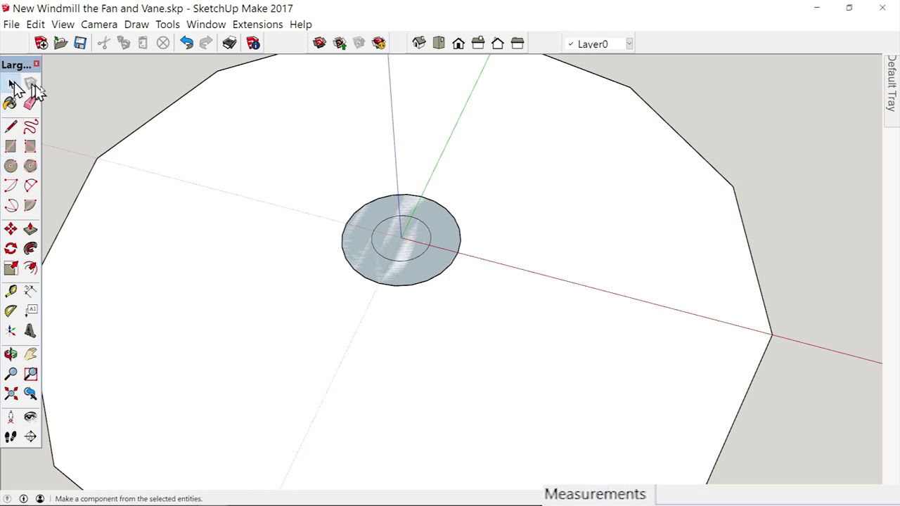
pyautogui.click(408, 241)
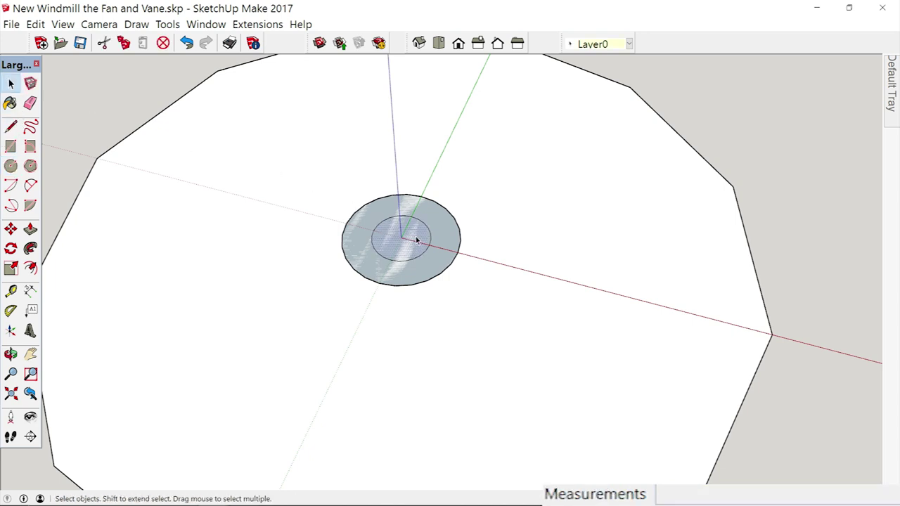
pyautogui.press('Delete')
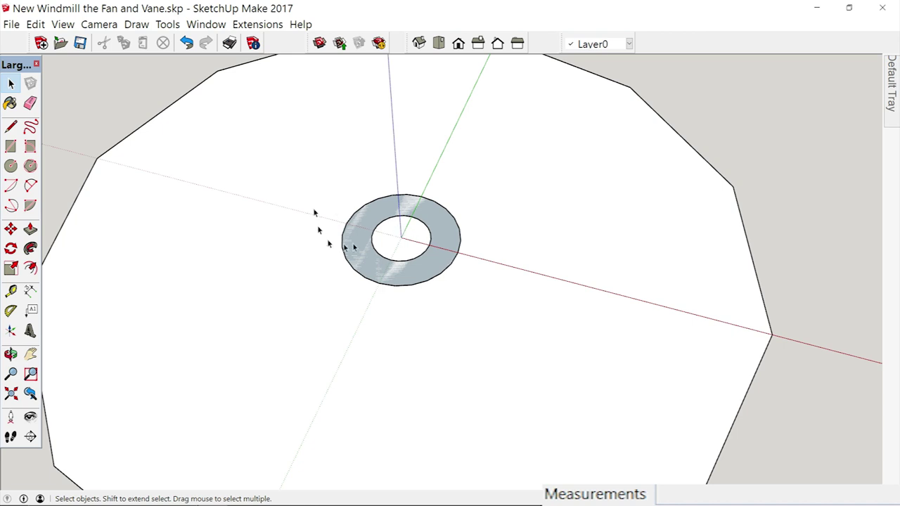
# Make the ring's face and both of its circular edges into a group
pyautogui.moveTo(311, 165); pyautogui.dragTo(514, 316)
pyautogui.rightClick(414, 276)
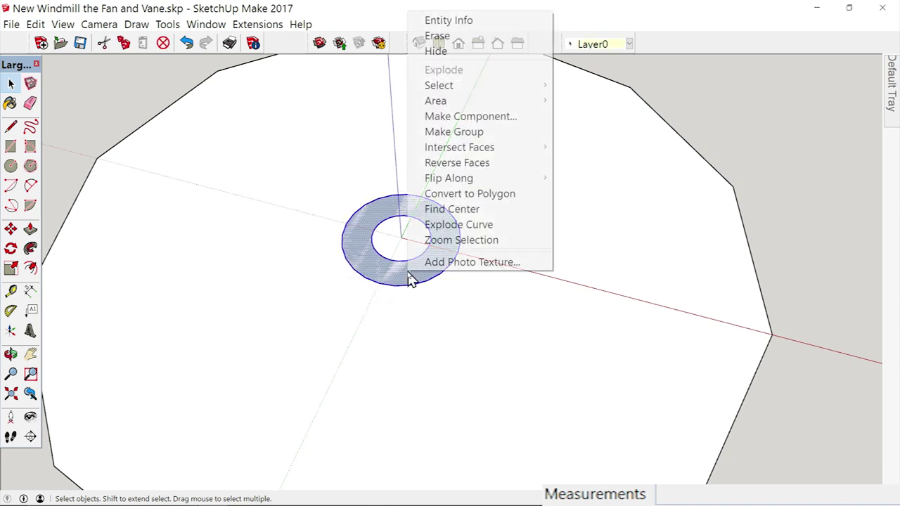
pyautogui.click(440, 134)
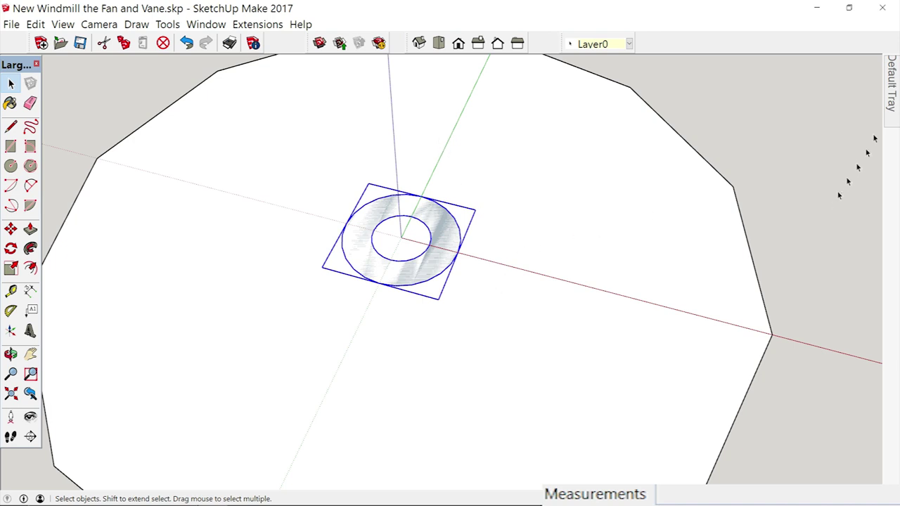
# Create a layer named bushing, assign the ring group to it, and toggle the layer's visibility to check the assignment
pyautogui.moveTo(892, 98)
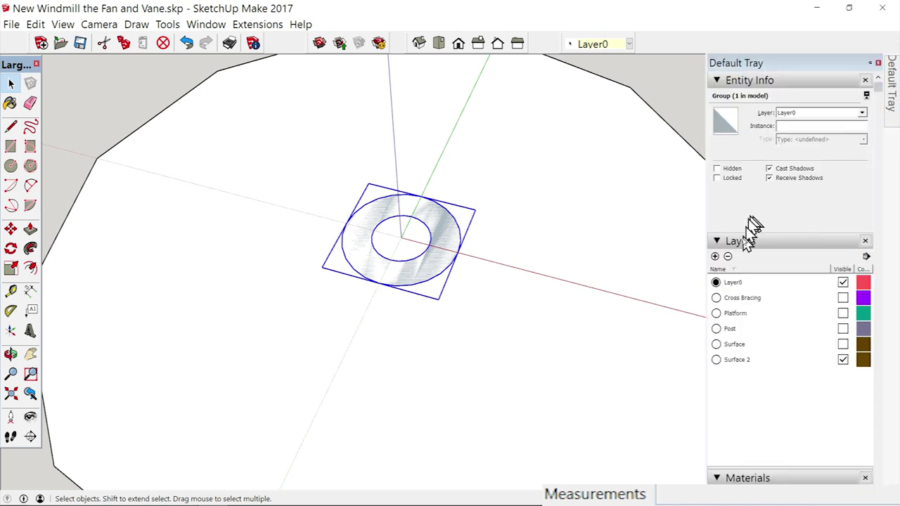
pyautogui.click(715, 256)
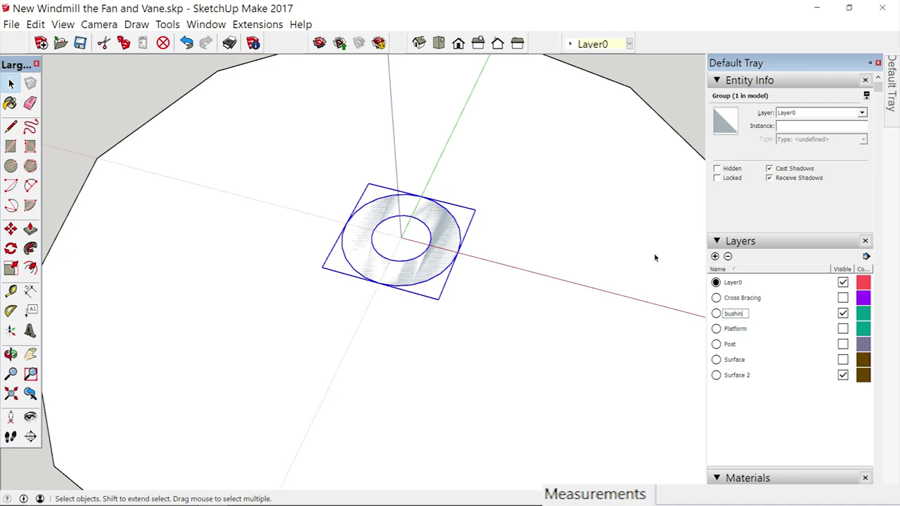
pyautogui.click(863, 113)
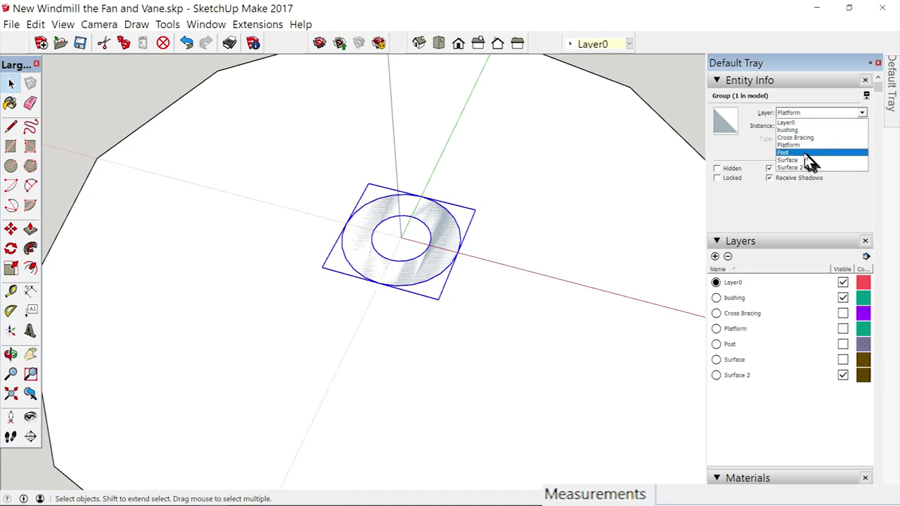
pyautogui.click(793, 131)
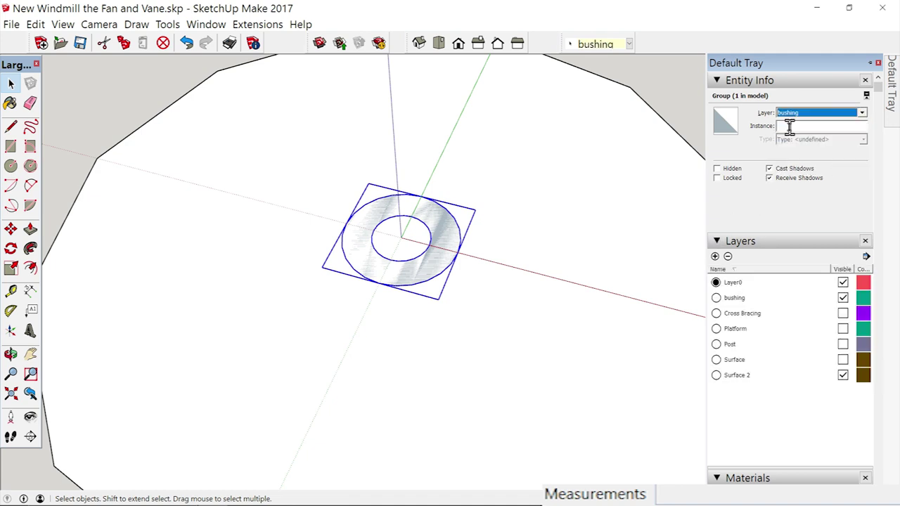
pyautogui.click(843, 298)
pyautogui.click(843, 298)
pyautogui.click(843, 298)
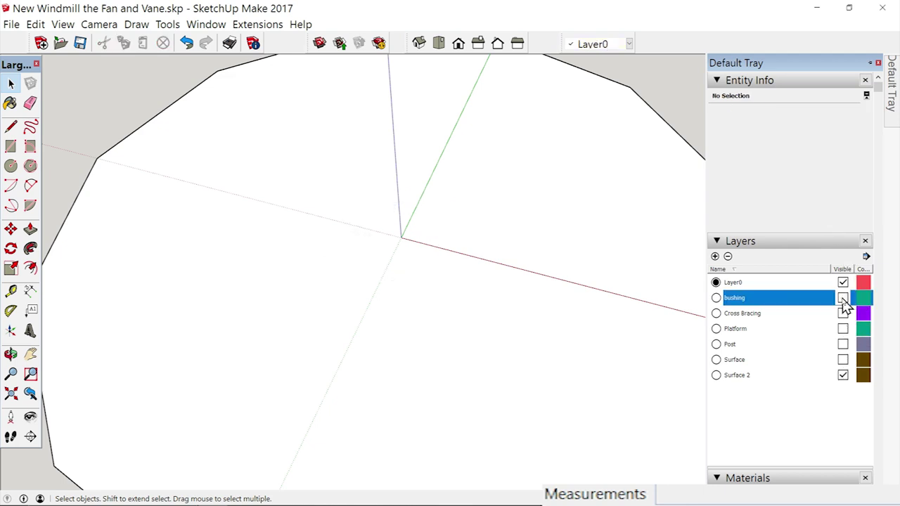
pyautogui.click(843, 298)
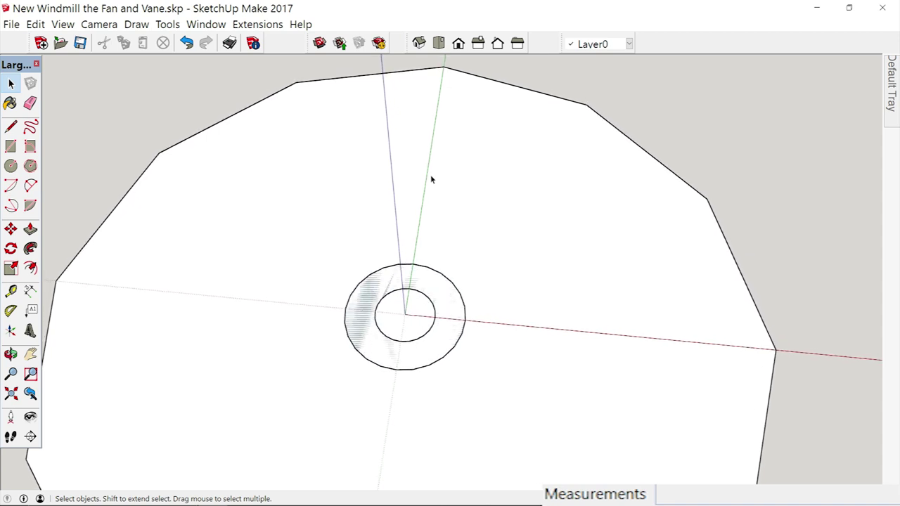
# Switch to Notes.txt in Notepad to read the fan blade and bushing dimensions, and return to the SketchUp model
pyautogui.moveTo(509, 504)
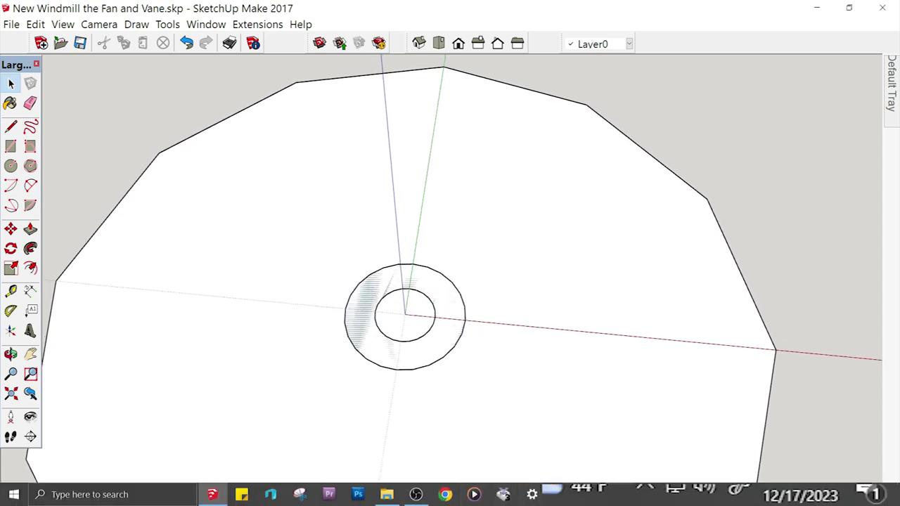
pyautogui.click(474, 494)
pyautogui.scroll(2, 335, 184)
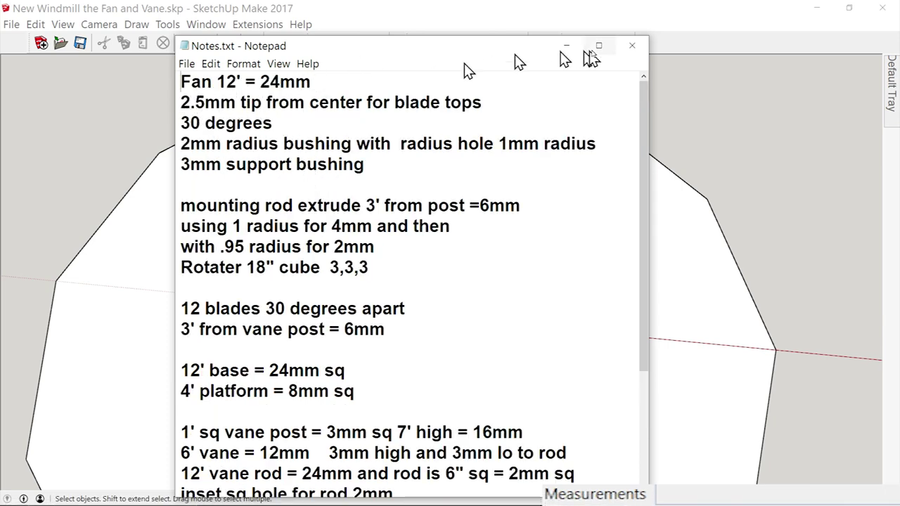
pyautogui.click(632, 48)
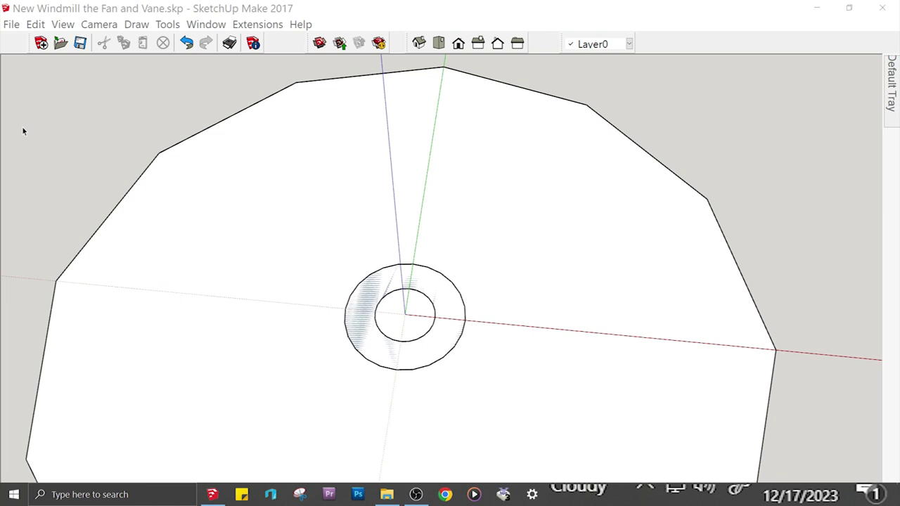
pyautogui.click(109, 104)
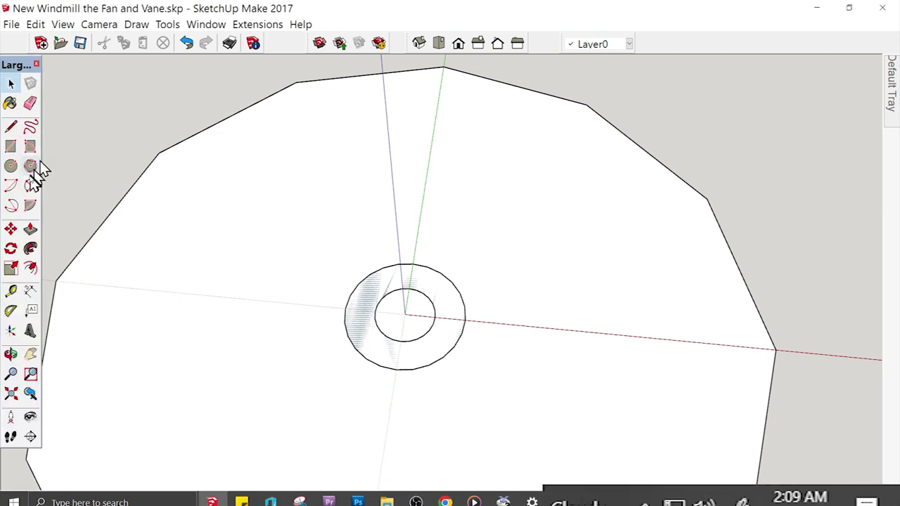
pyautogui.hotkey('ctrl', 'z')
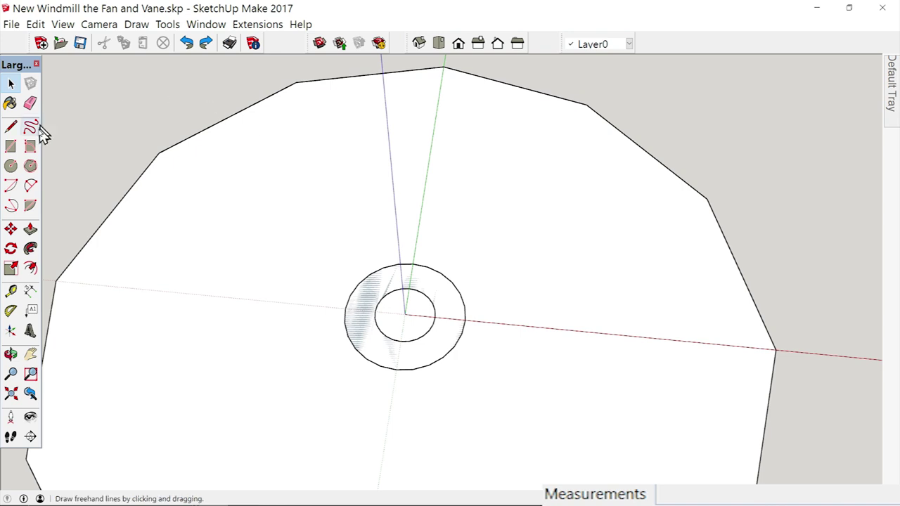
# Mark guide points 2.5 mm from the polygon's green-axis vertex along each of its two adjacent edges
pyautogui.click(12, 290)
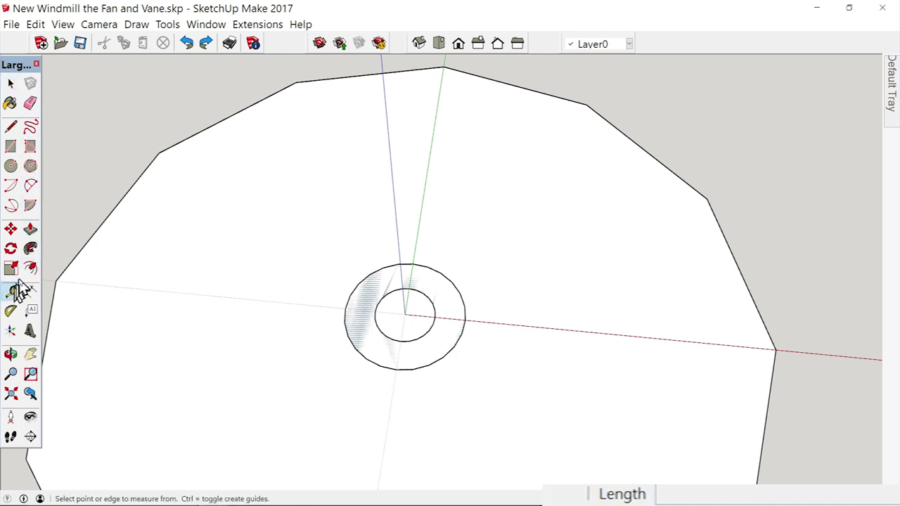
pyautogui.click(445, 67)
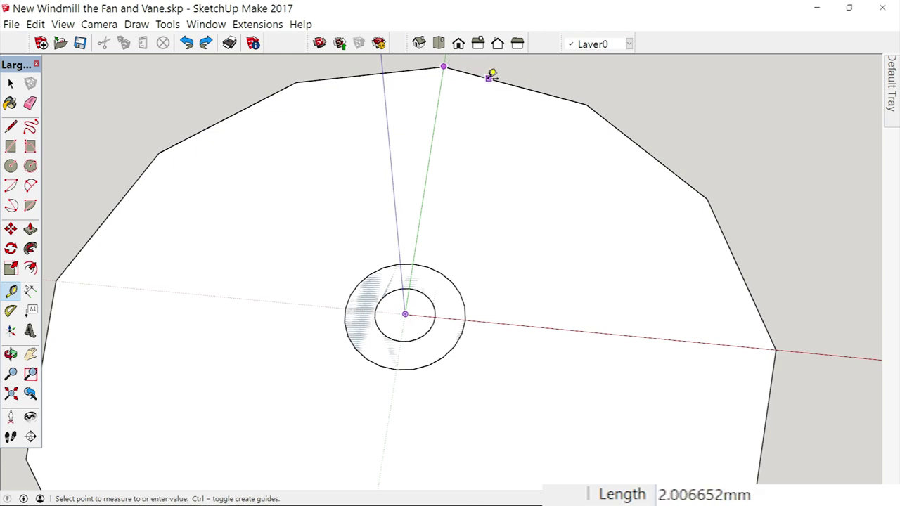
pyautogui.write('2.5')
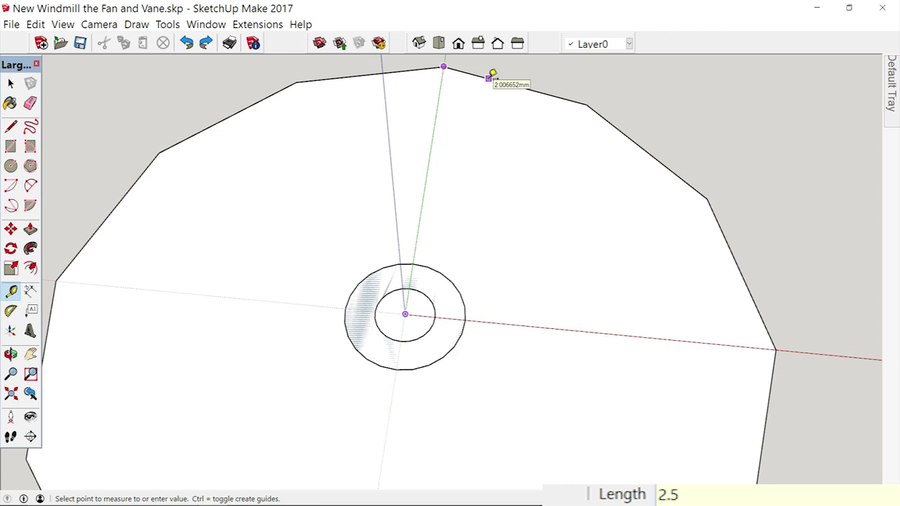
pyautogui.press('Return')
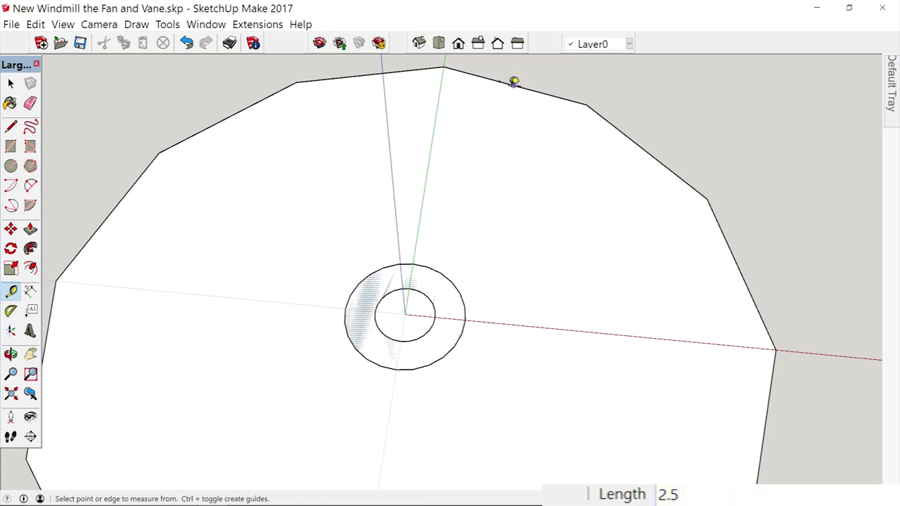
pyautogui.click(448, 65)
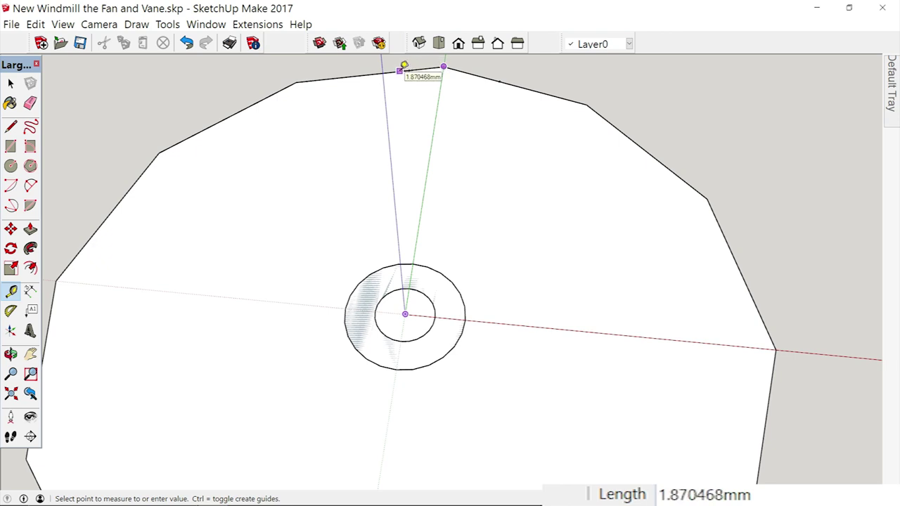
pyautogui.write('2')
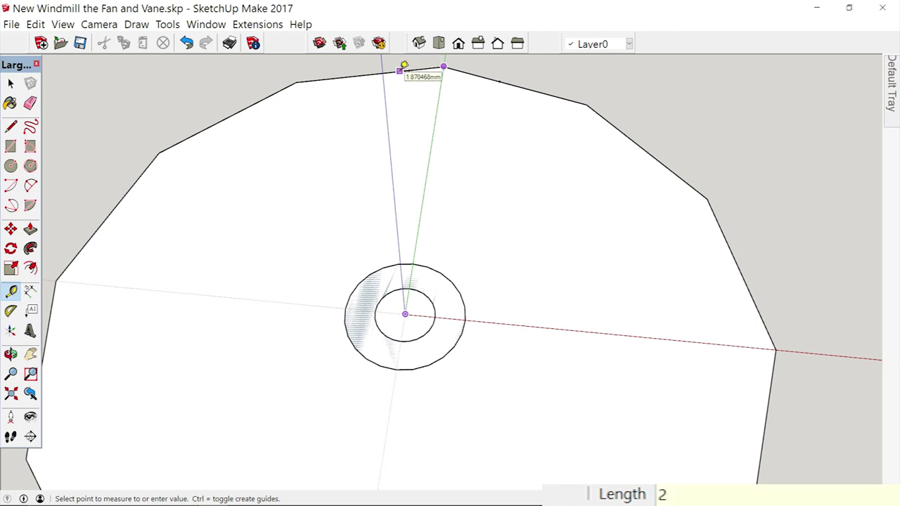
pyautogui.write('.5')
pyautogui.press('Return')
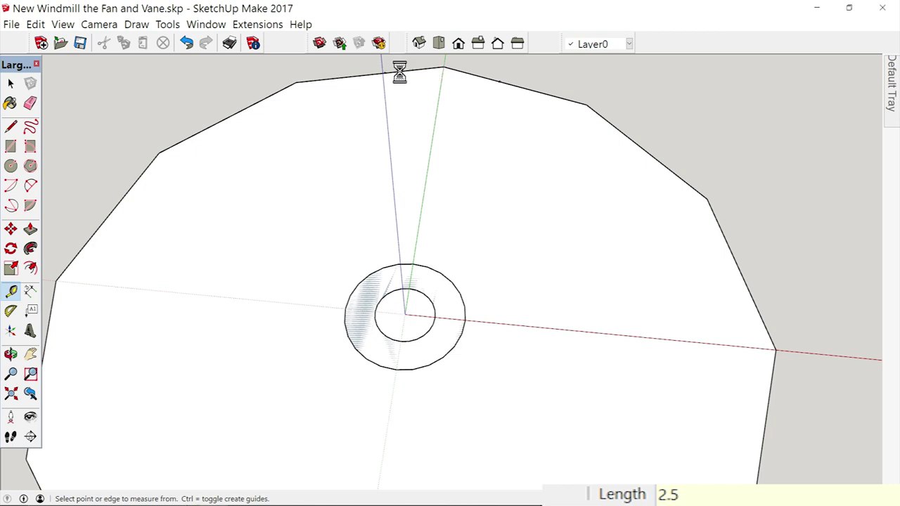
pyautogui.moveTo(392, 64); pyautogui.dragTo(392, 65, button='middle')
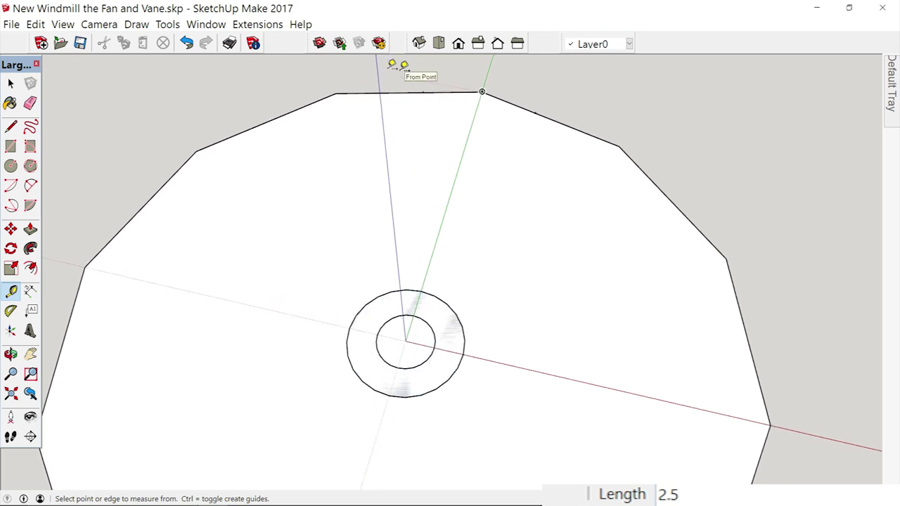
# Draw the blade outline from the origin through one guide point, the green-axis vertex and the other guide point, back to the origin
pyautogui.click(10, 83)
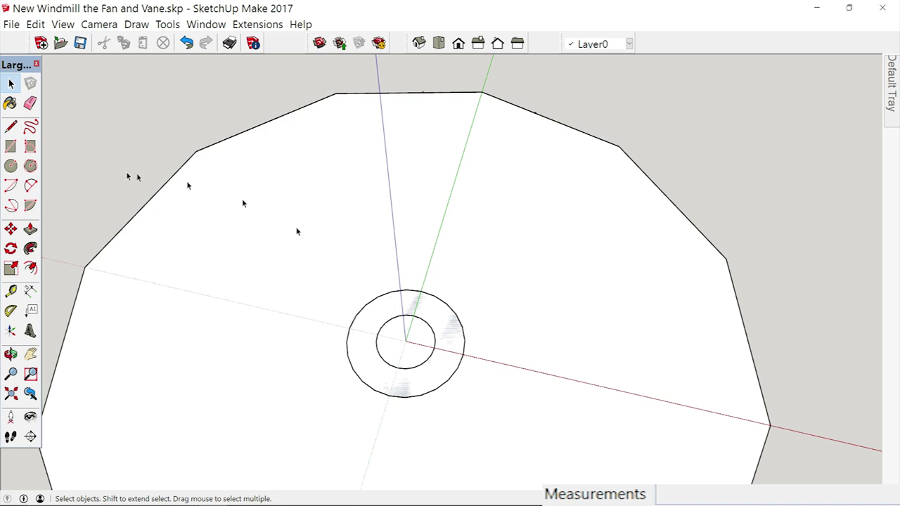
pyautogui.click(11, 126)
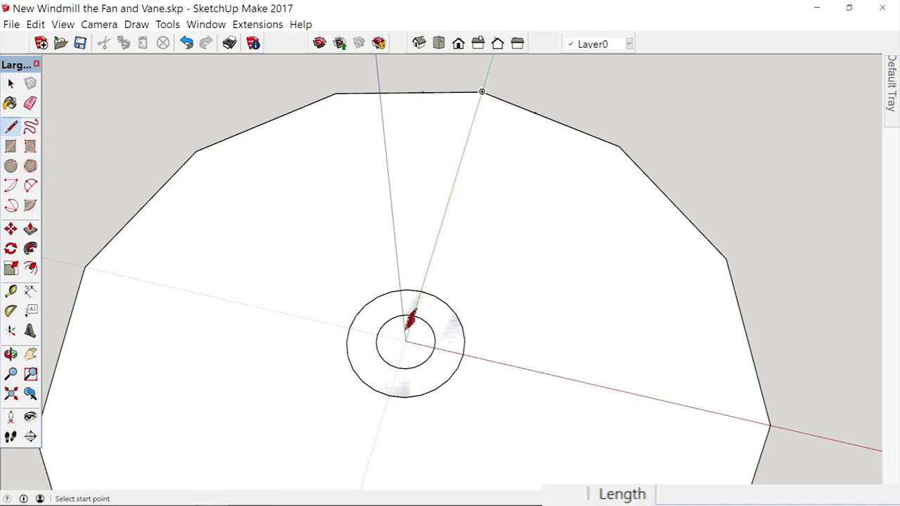
pyautogui.click(405, 341)
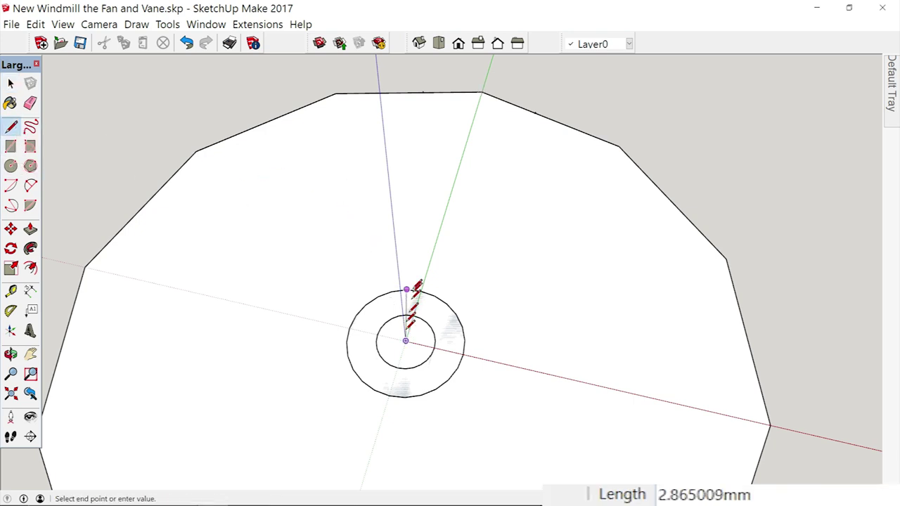
pyautogui.click(423, 92)
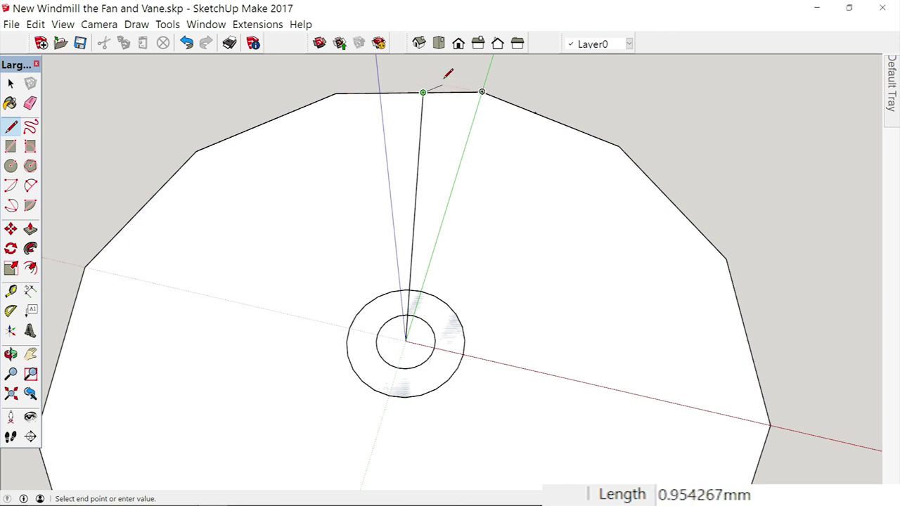
pyautogui.click(482, 91)
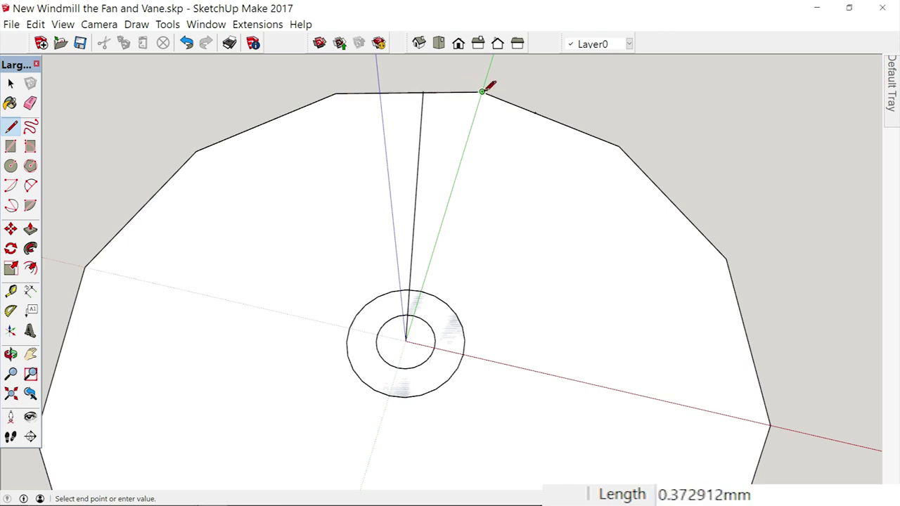
pyautogui.click(536, 112)
pyautogui.click(406, 338)
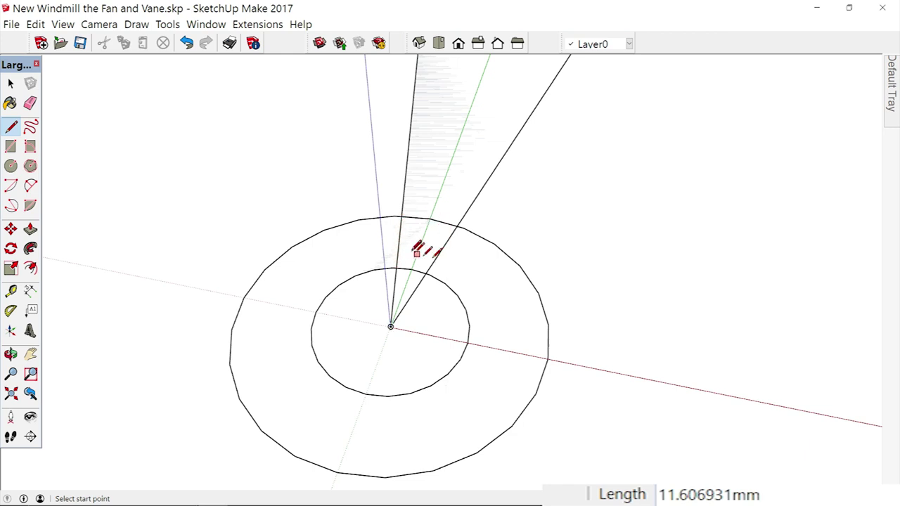
# Draw a line across the blade between its two long edges, between the bushing's inner and outer circles
pyautogui.click(399, 243)
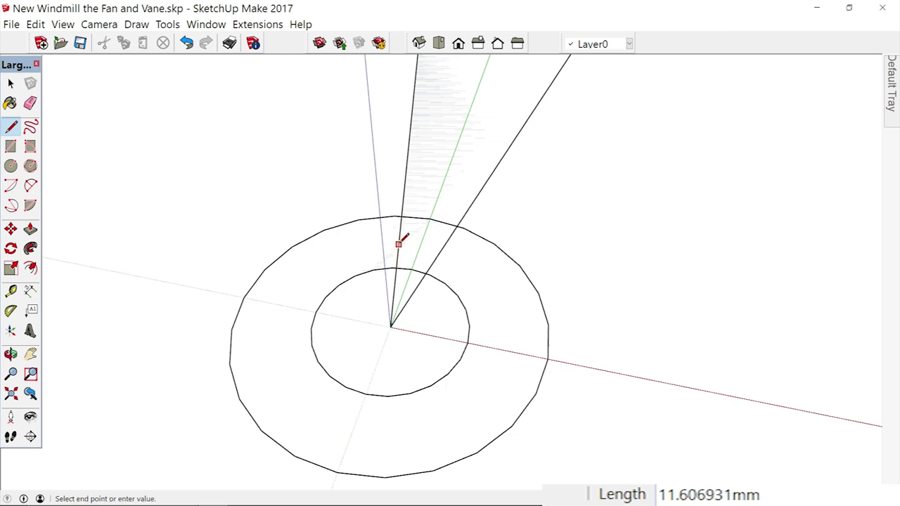
pyautogui.click(440, 250)
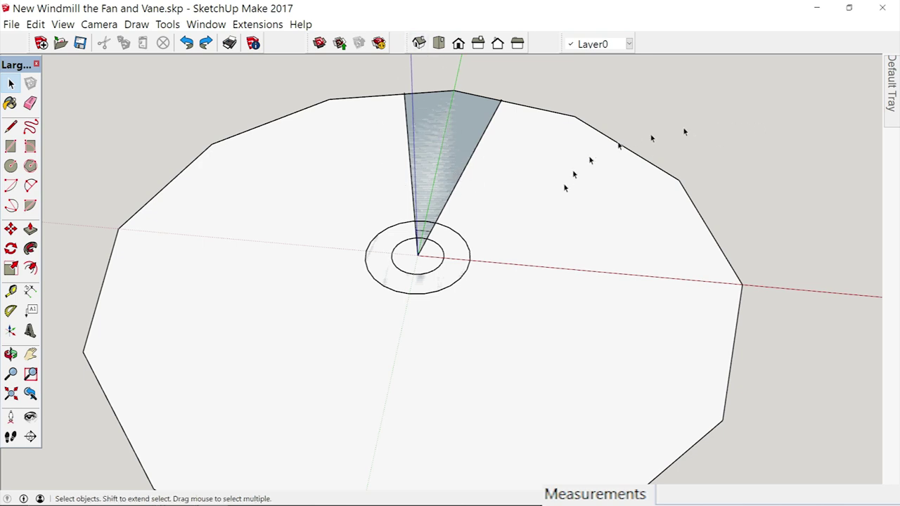
pyautogui.moveTo(891, 88)
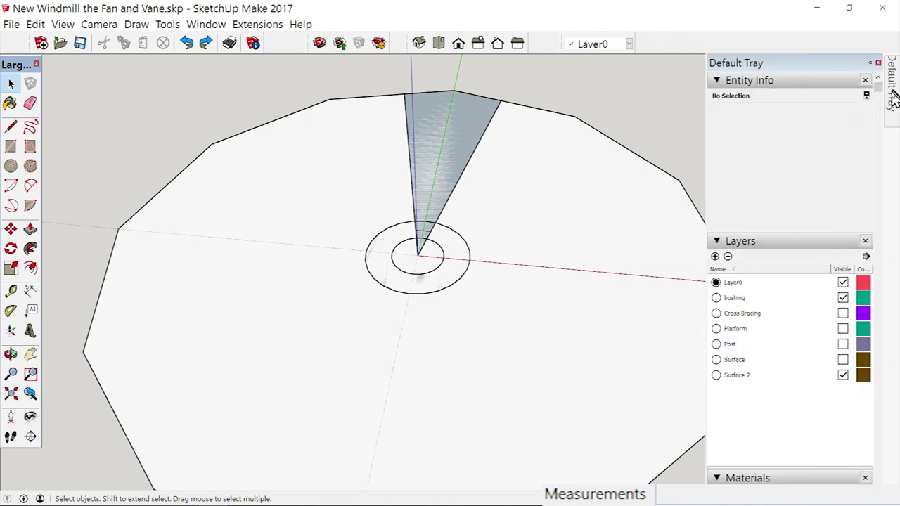
# Hide the Surface 2 layer and reverse the large face of the fan blade so its white side faces up
pyautogui.click(842, 374)
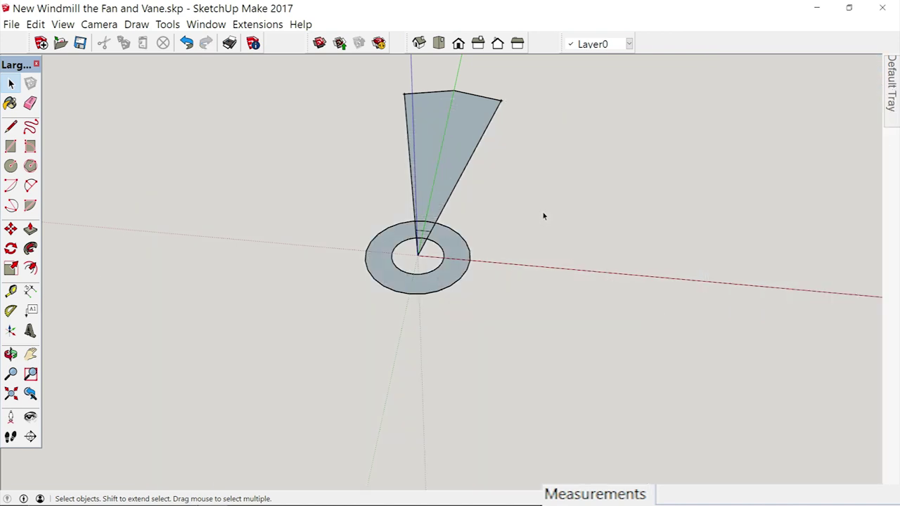
pyautogui.rightClick(460, 135)
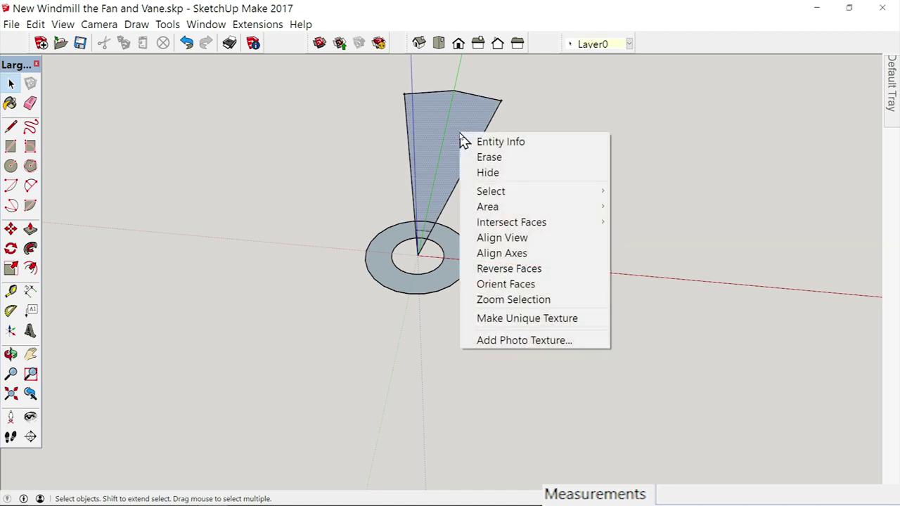
pyautogui.click(493, 270)
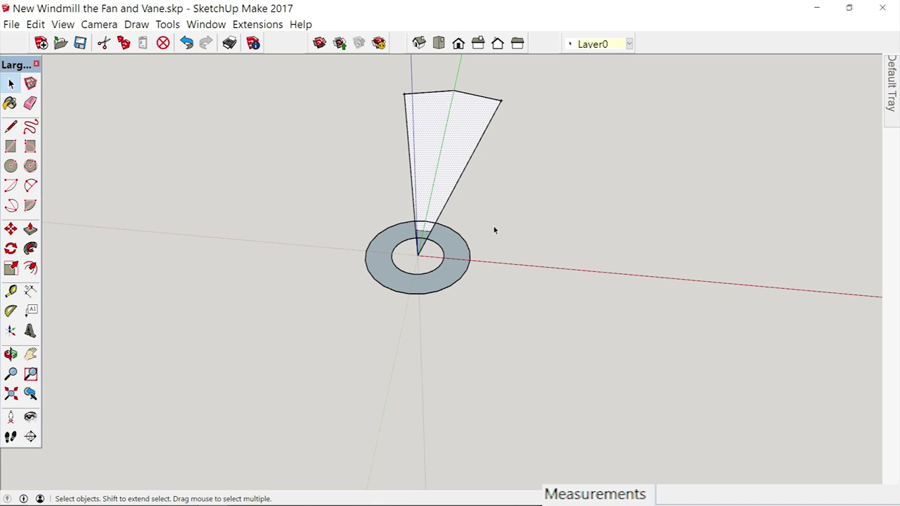
# Erase the edges of the blade's pointed tip between the cross line and the origin
pyautogui.scroll(3, 494, 230)
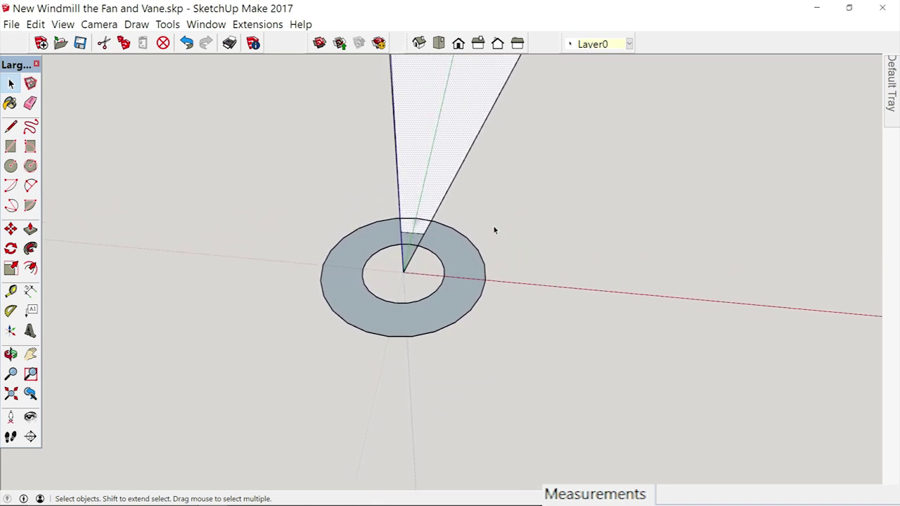
pyautogui.hotkey('shift', 'z')
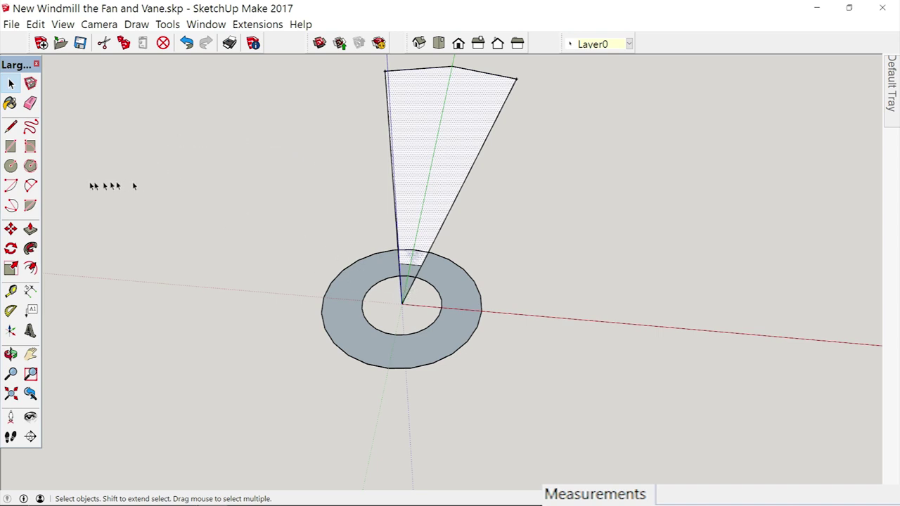
pyautogui.click(30, 104)
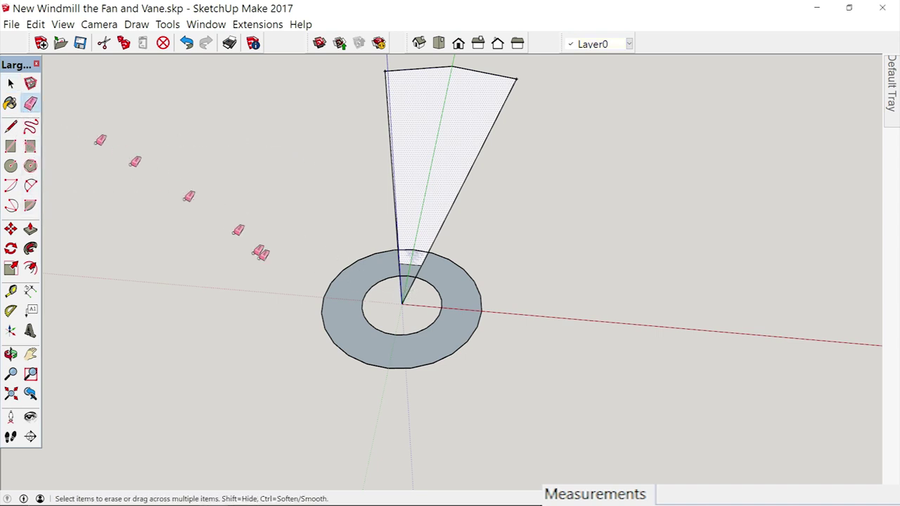
pyautogui.click(404, 291)
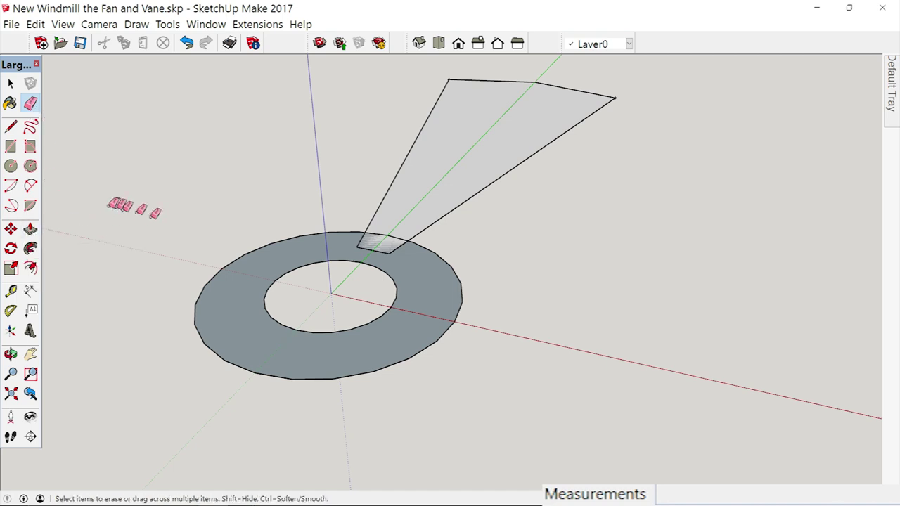
# Extrude the trimmed fan blade face upward by 1 mm with Push/Pull
pyautogui.click(30, 229)
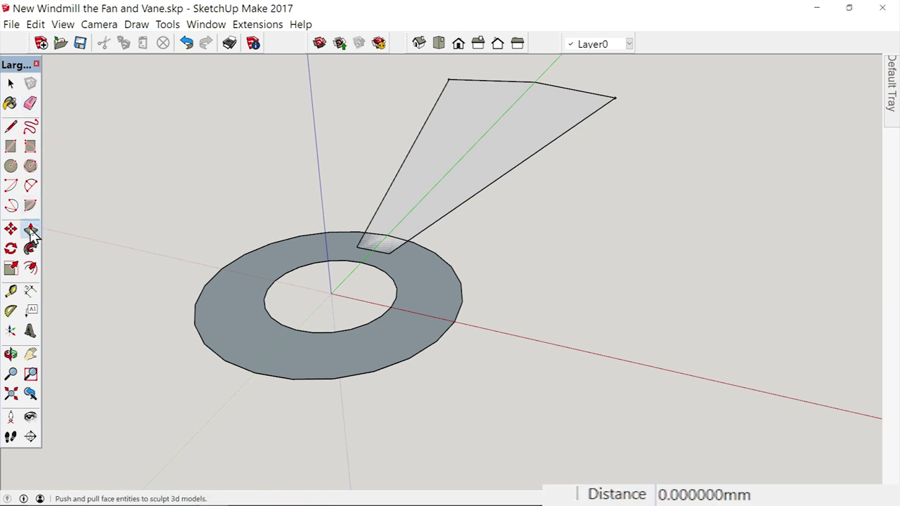
pyautogui.click(468, 182)
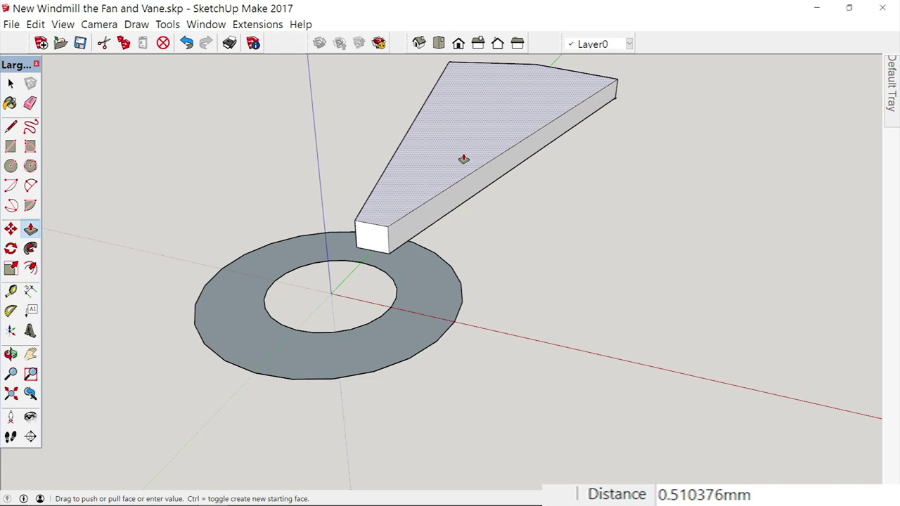
pyautogui.write('1')
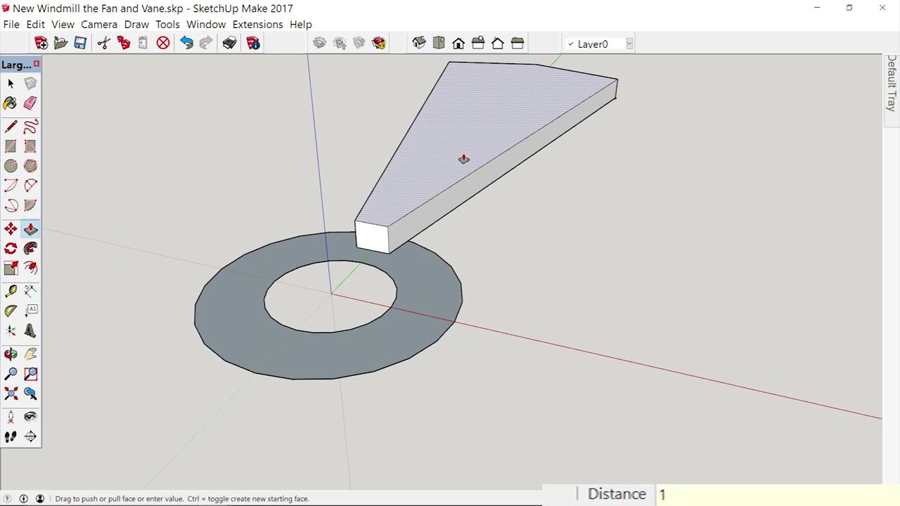
pyautogui.press('Return')
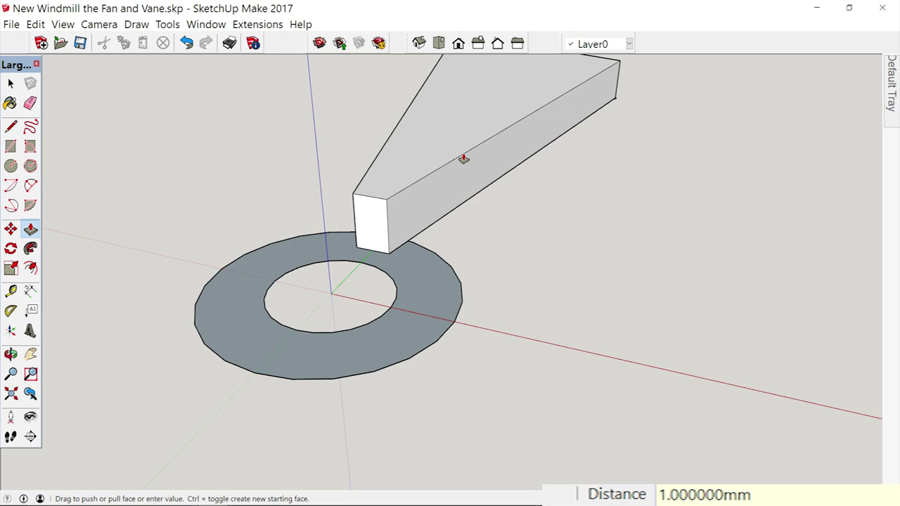
# Select the entire extruded fan blade without the bushing ring and make it a group
pyautogui.press('F2')
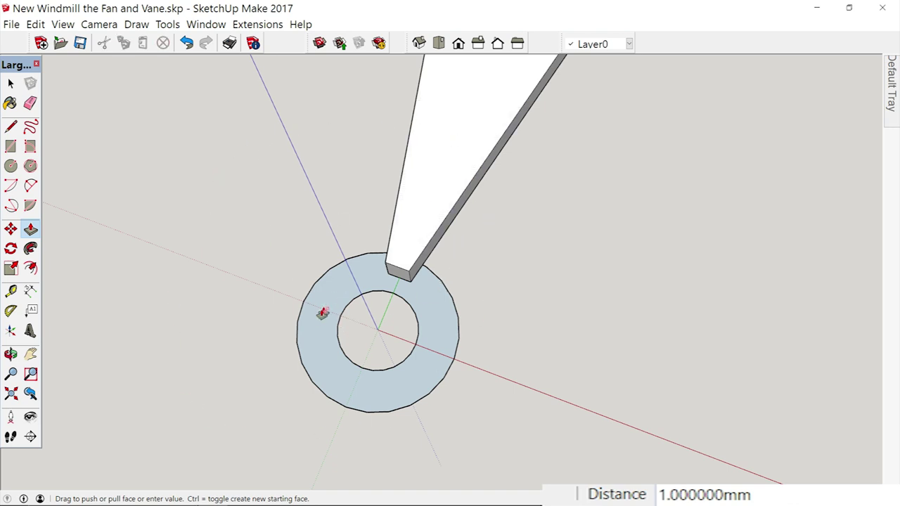
pyautogui.scroll(-5, 323, 337)
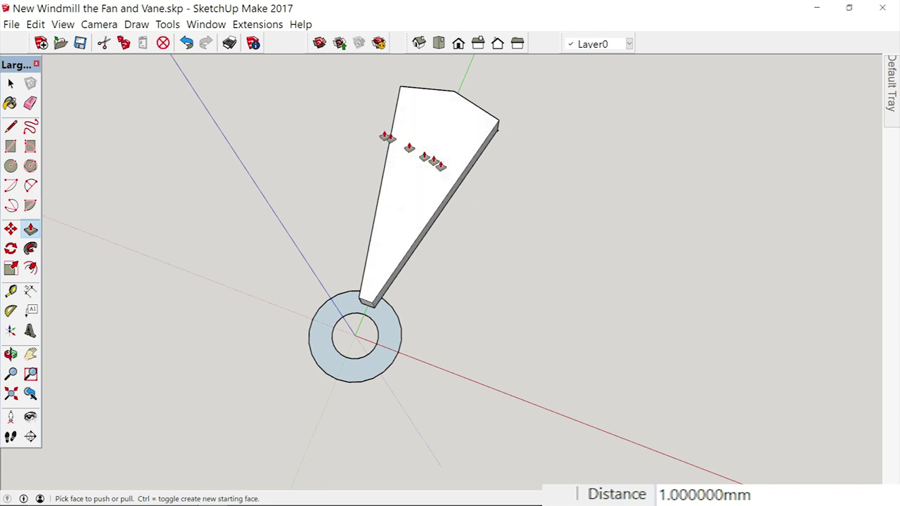
pyautogui.click(8, 84)
pyautogui.click(11, 86)
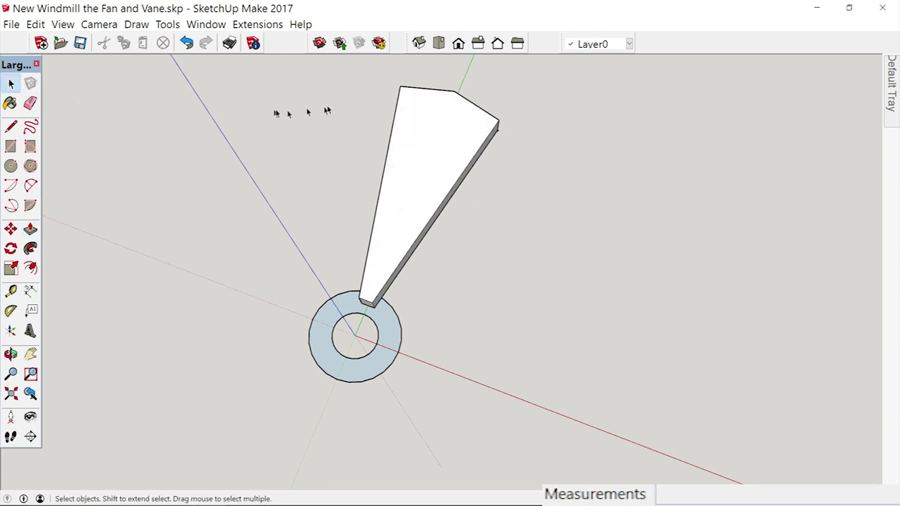
pyautogui.moveTo(375, 104); pyautogui.dragTo(510, 319)
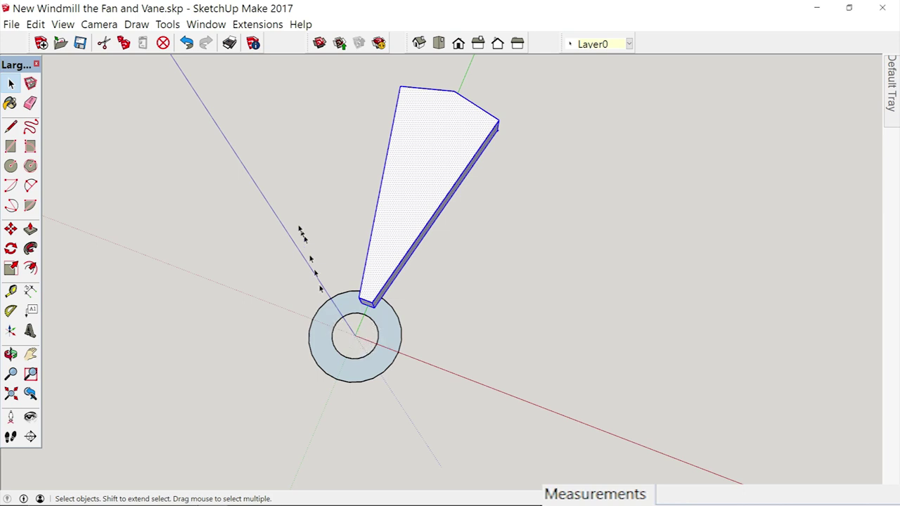
pyautogui.rightClick(412, 170)
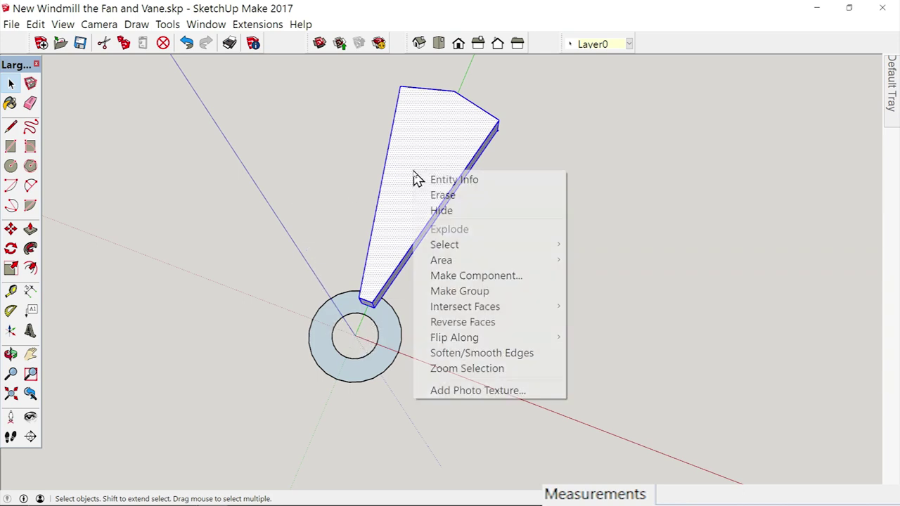
pyautogui.click(450, 291)
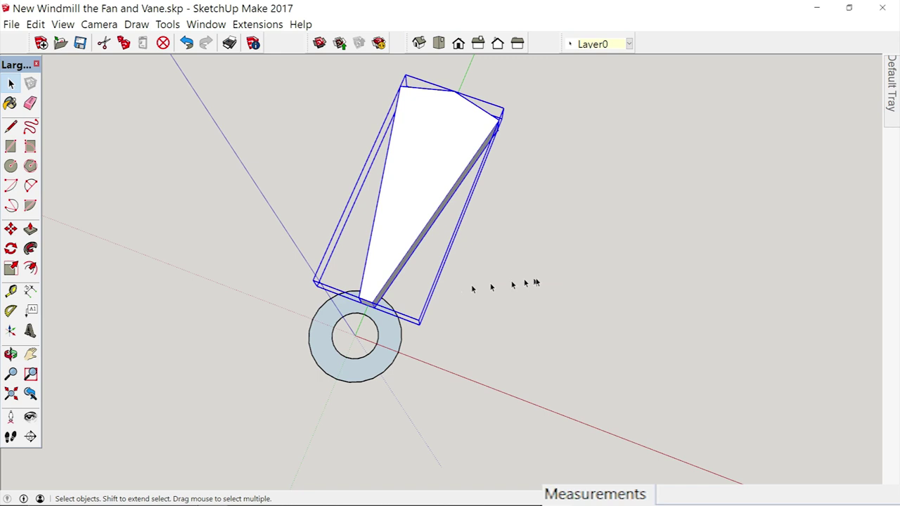
# Create a layer named "fan Blade", assign the blade group to it, and check the assignment by toggling the layer's visibility
pyautogui.moveTo(894, 105)
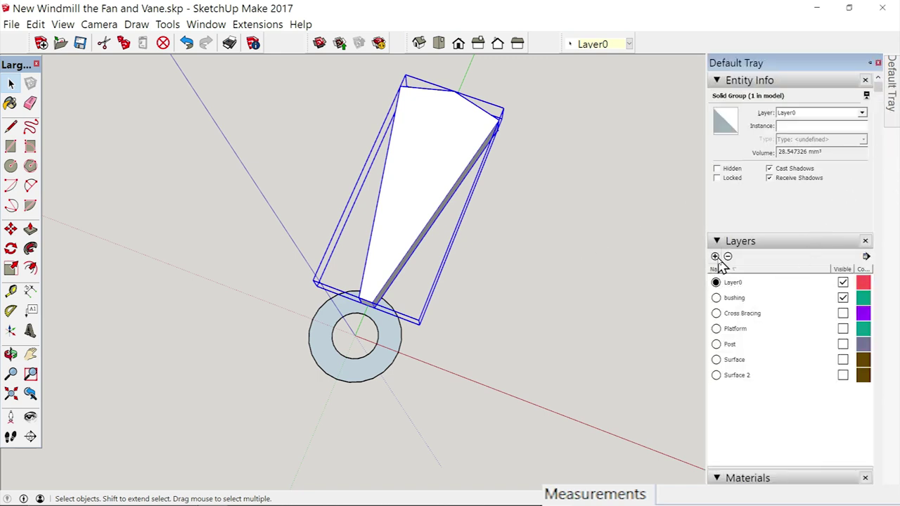
pyautogui.click(715, 256)
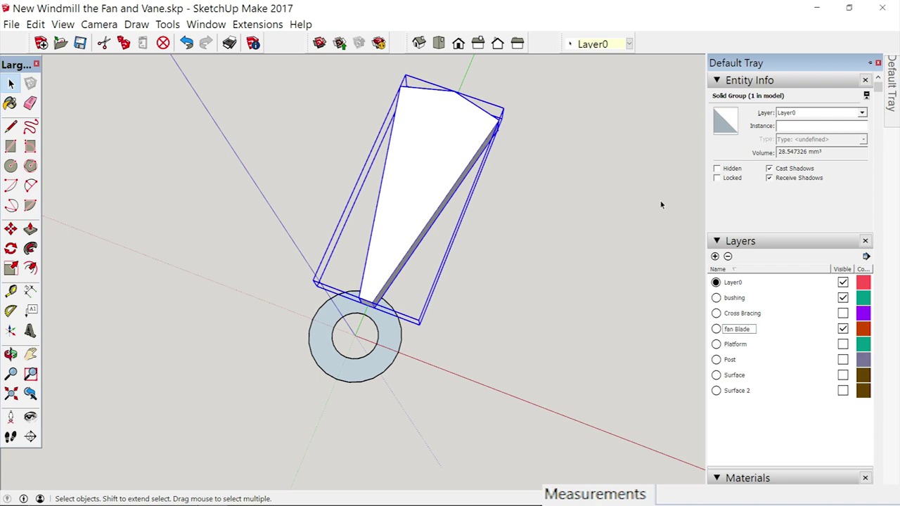
pyautogui.click(863, 113)
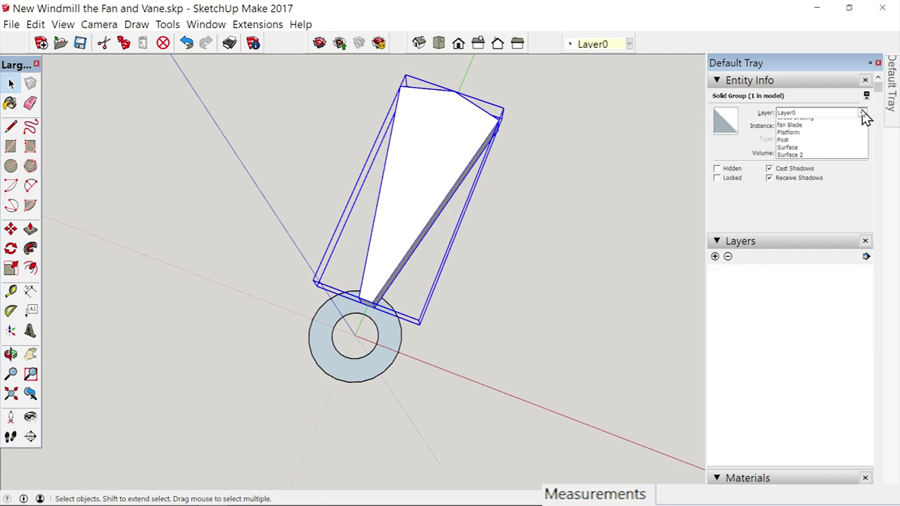
pyautogui.click(802, 144)
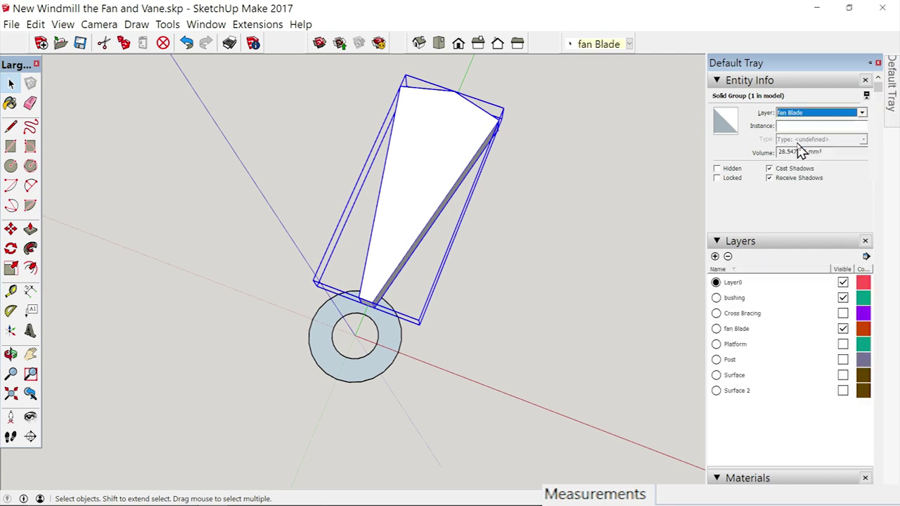
pyautogui.click(843, 329)
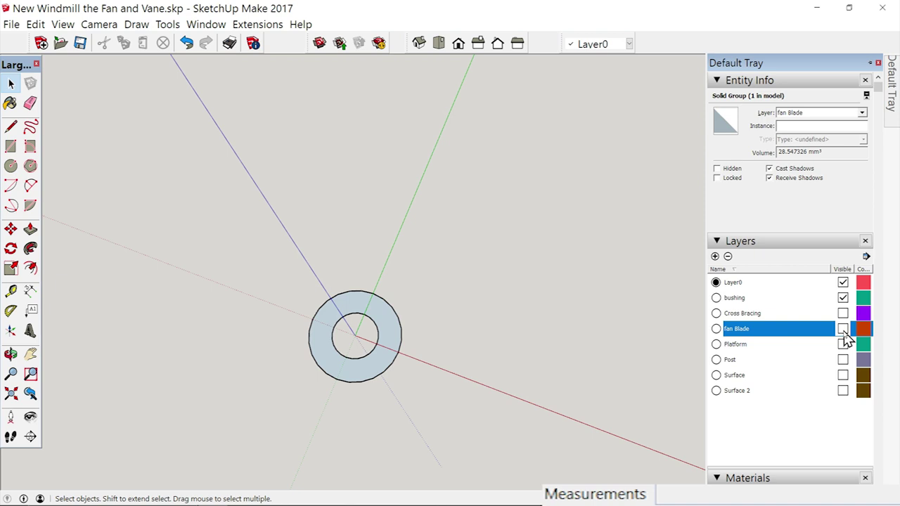
pyautogui.click(843, 328)
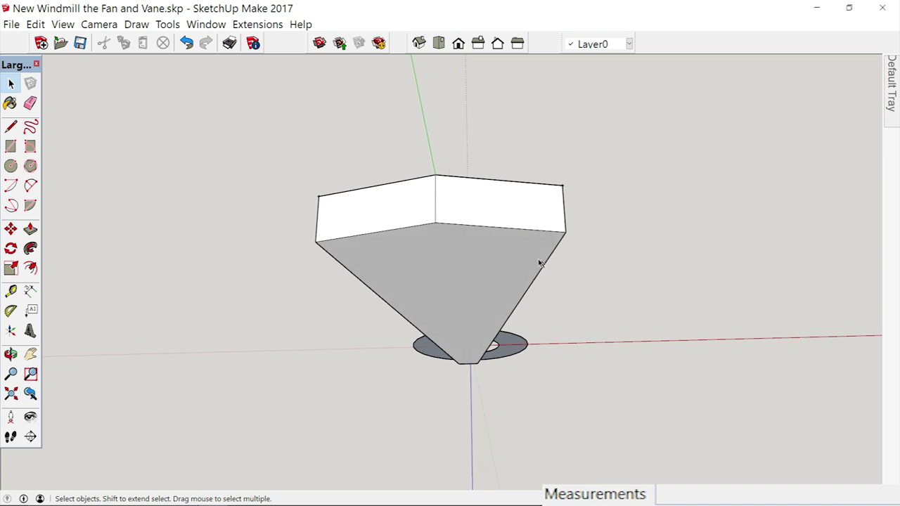
# Rotate the fan blade group 30 degrees clockwise around the green axis, centred on the midpoint of the outer end's middle edge
pyautogui.click(373, 215)
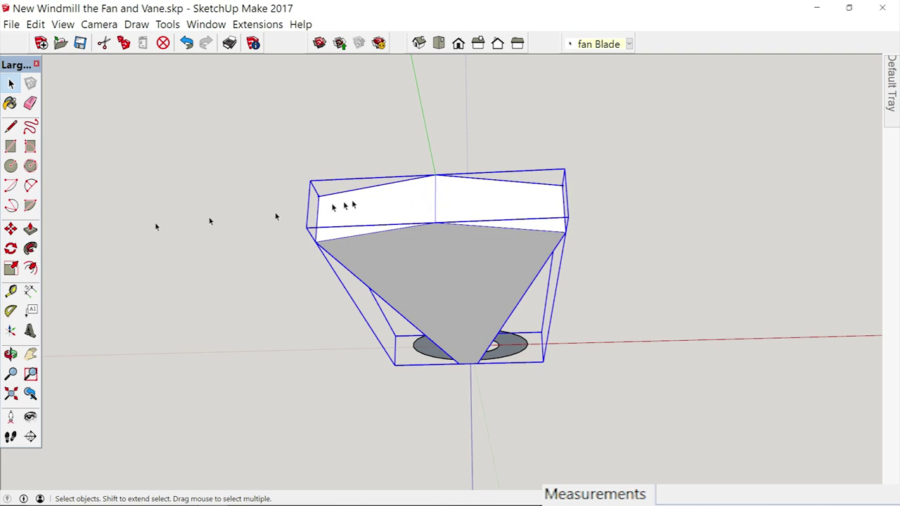
pyautogui.click(11, 235)
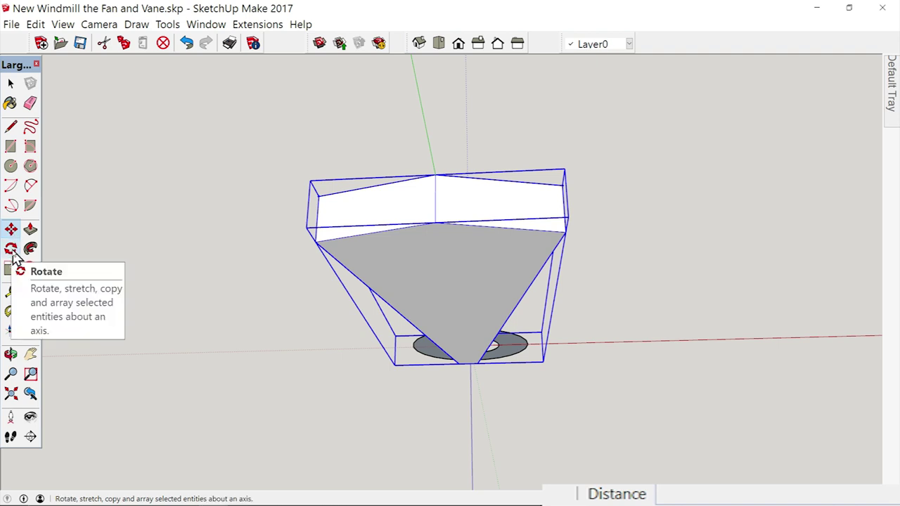
pyautogui.click(12, 250)
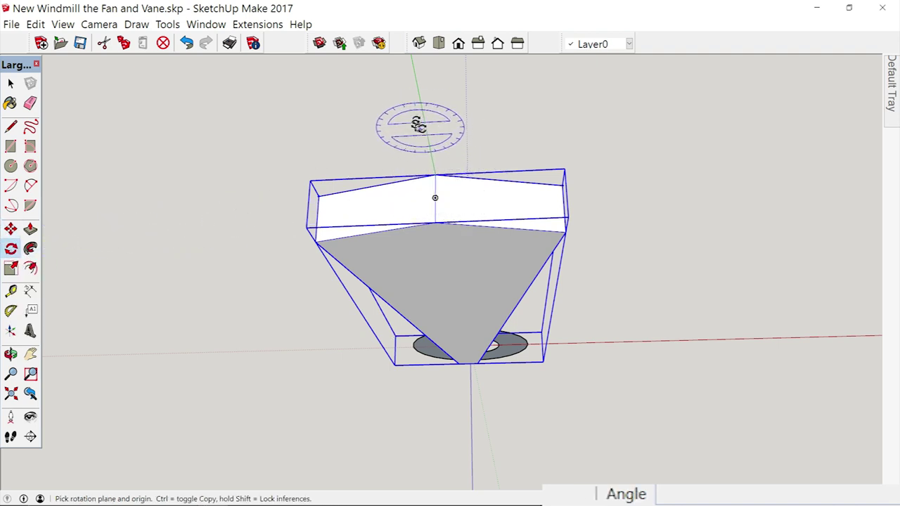
pyautogui.moveTo(434, 141)
pyautogui.mouseDown(button='middle')
pyautogui.moveTo(454, 141)
pyautogui.moveTo(433, 141)
pyautogui.mouseUp(button='middle')
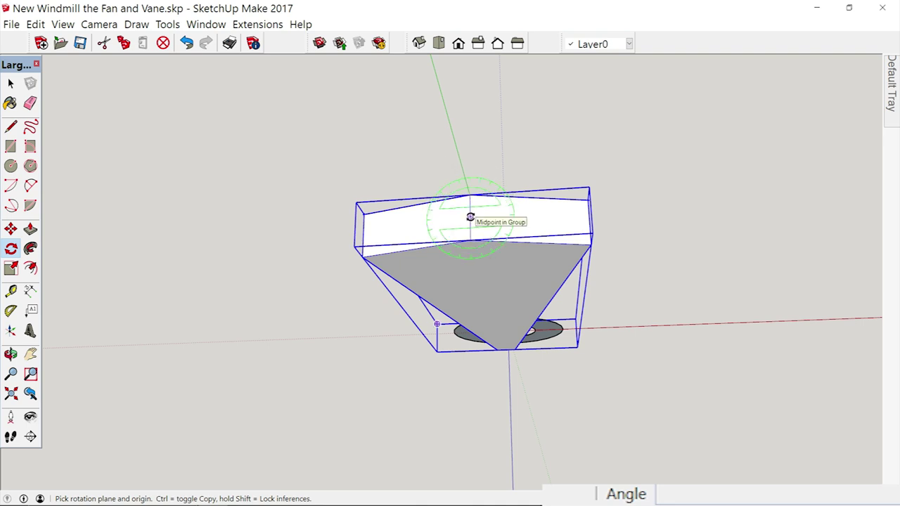
pyautogui.click(470, 217)
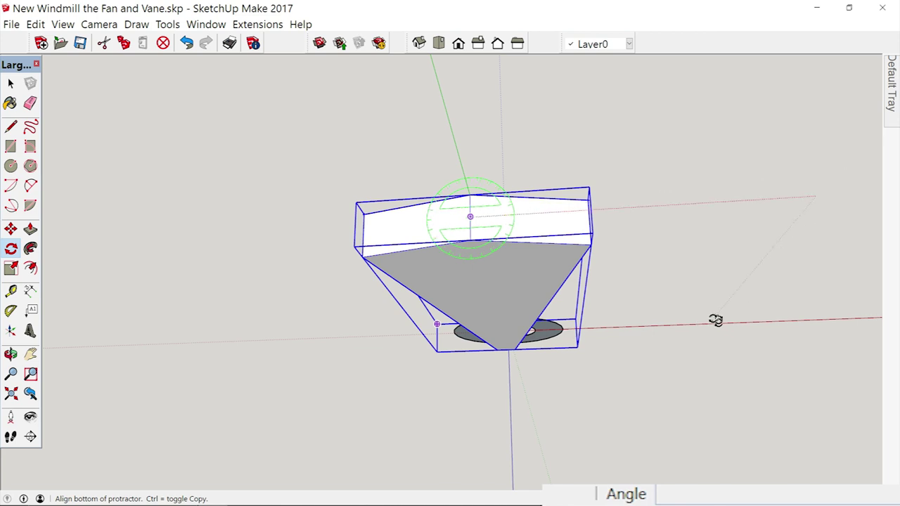
pyautogui.click(646, 212)
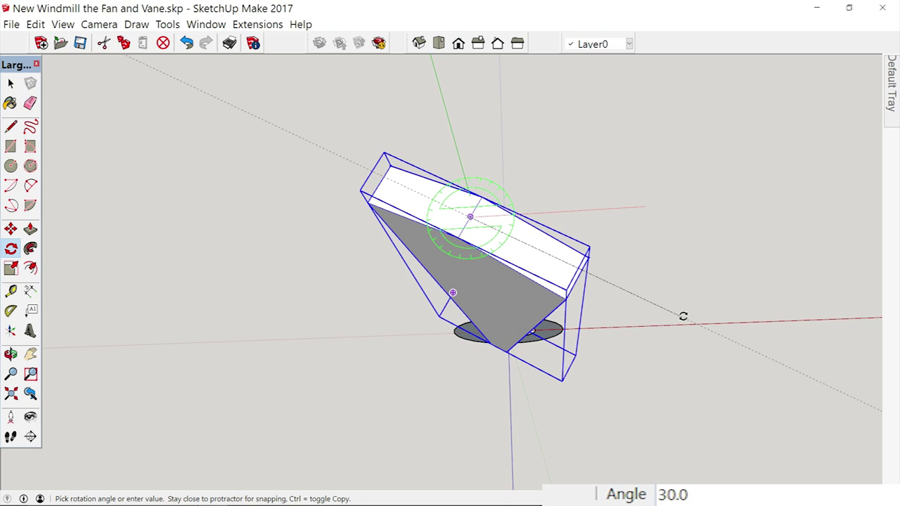
pyautogui.click(682, 316)
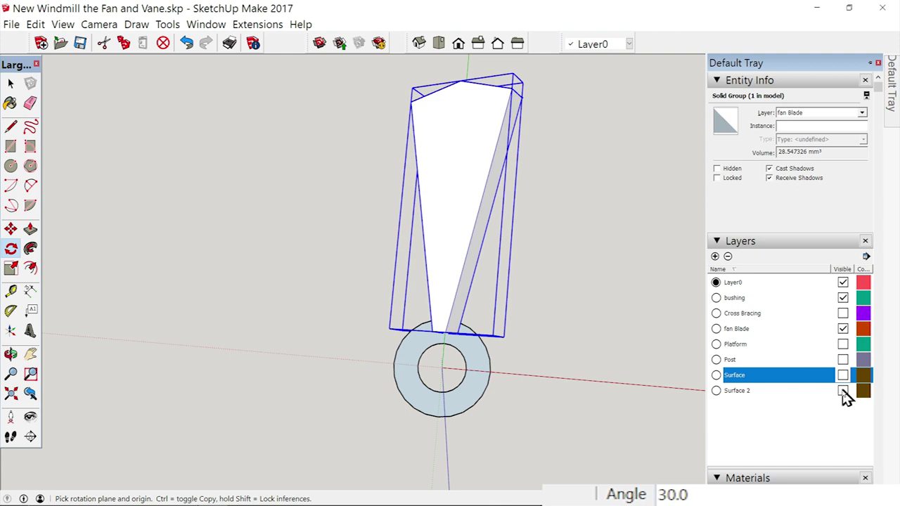
# Make the Surface 2 guide layer visible and clear the current selection
pyautogui.click(843, 391)
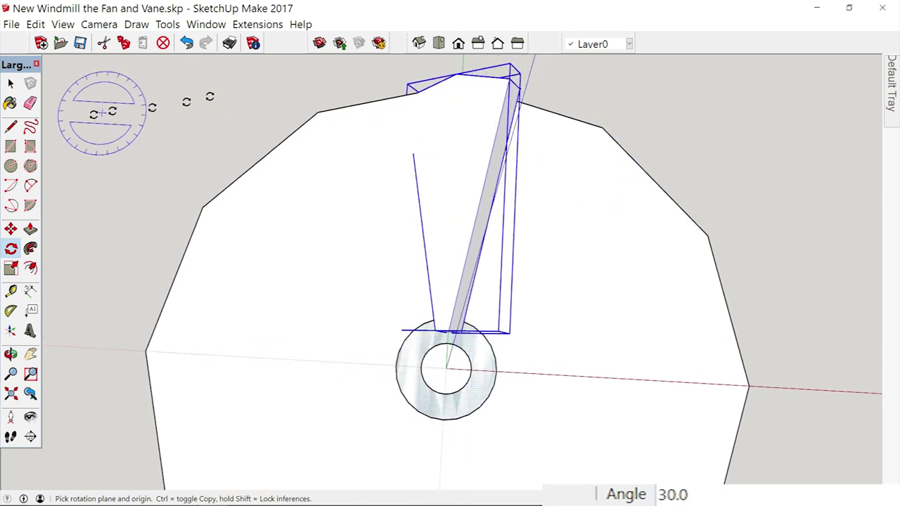
pyautogui.click(10, 83)
pyautogui.click(112, 119)
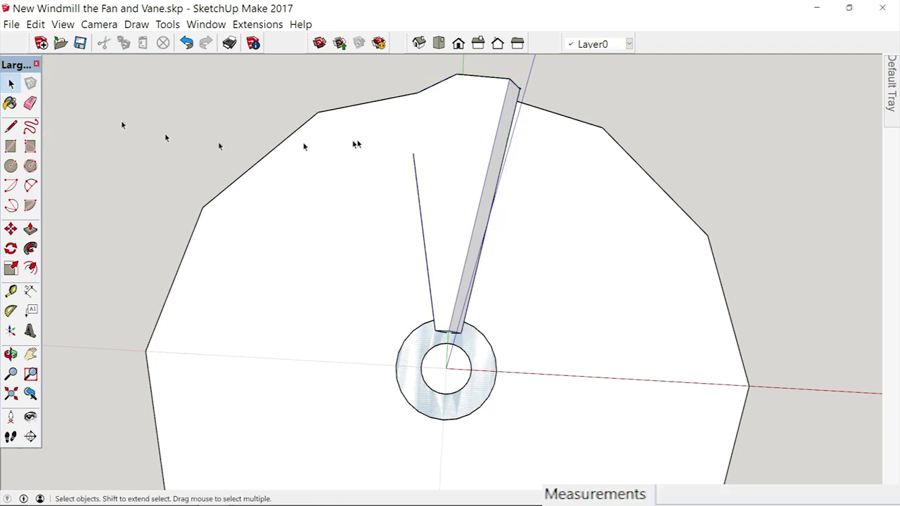
# Rotate-copy the fan blade group 30 degrees about the origin from the red axis, and repeat the copy x11 to fill the circle
pyautogui.click(502, 119)
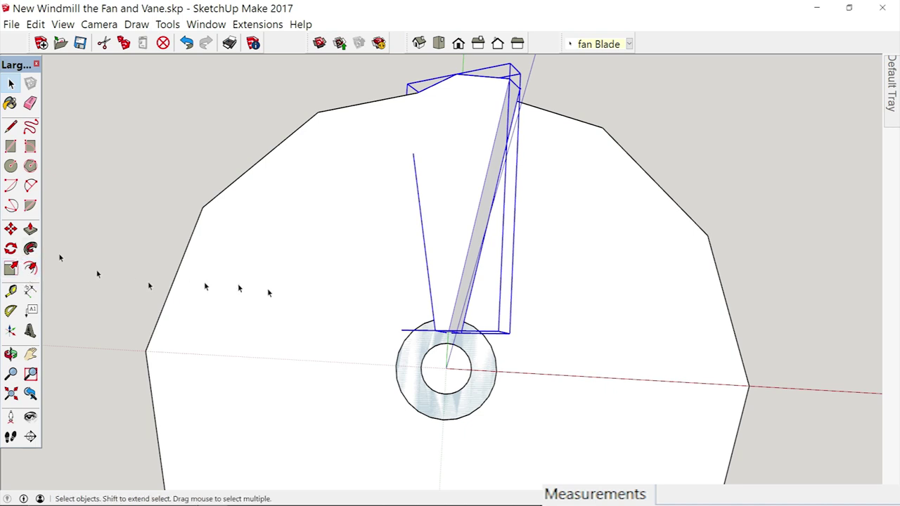
pyautogui.click(11, 249)
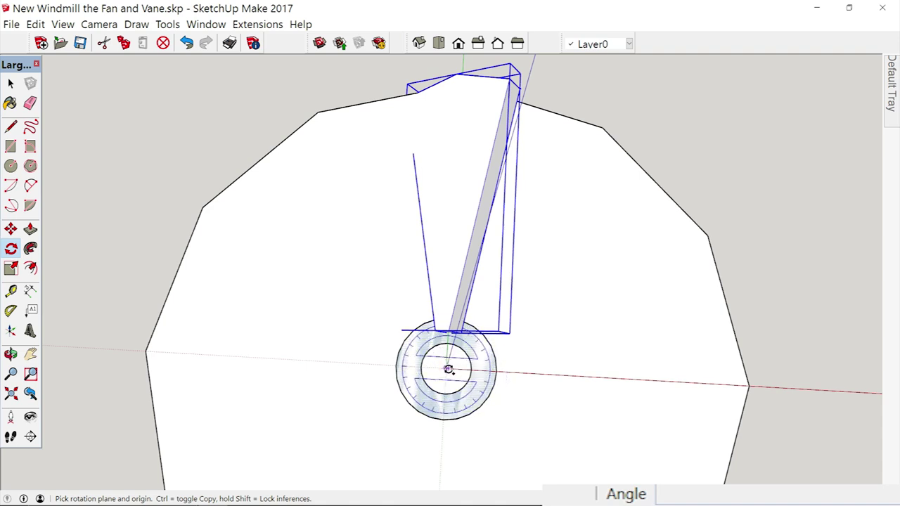
pyautogui.click(447, 367)
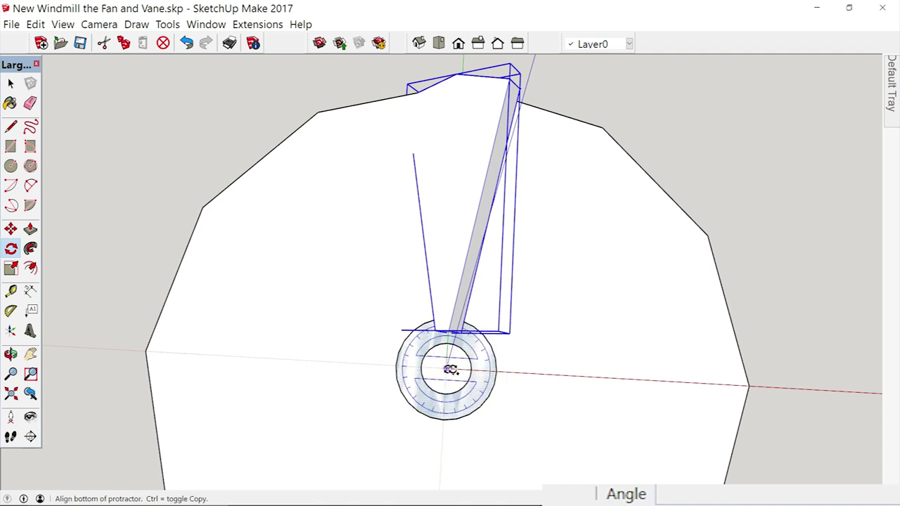
pyautogui.click(598, 376)
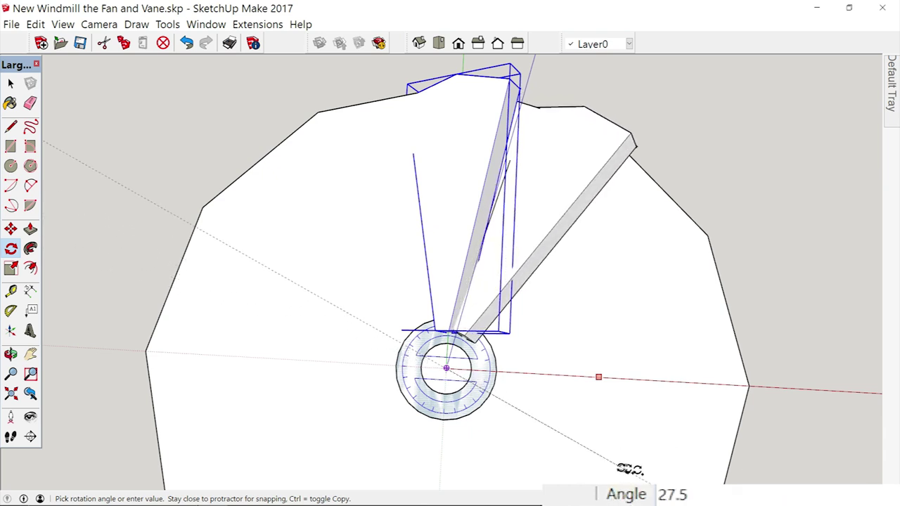
pyautogui.click(579, 454)
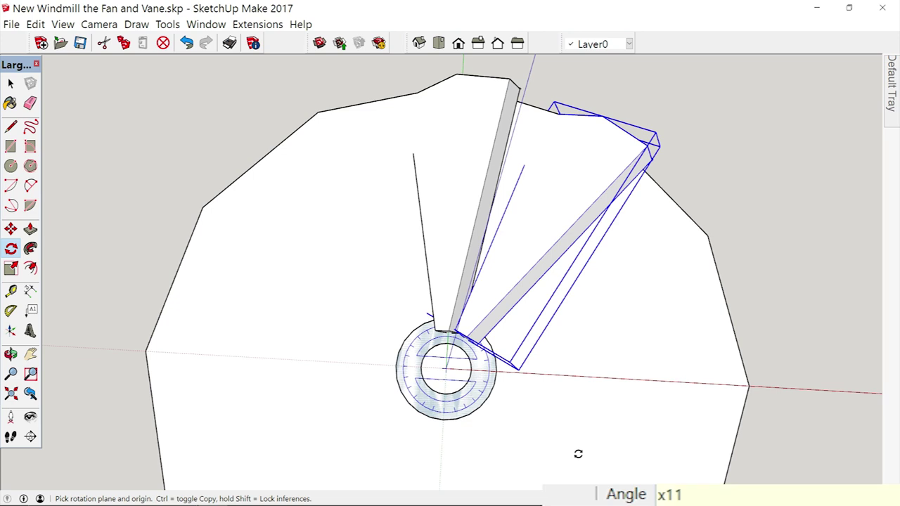
pyautogui.press('Return')
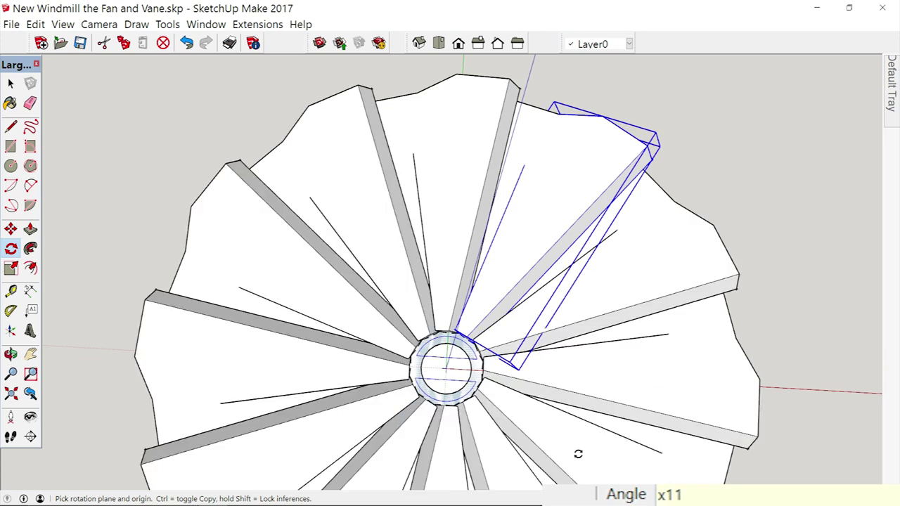
pyautogui.hotkey('shift', 'z')
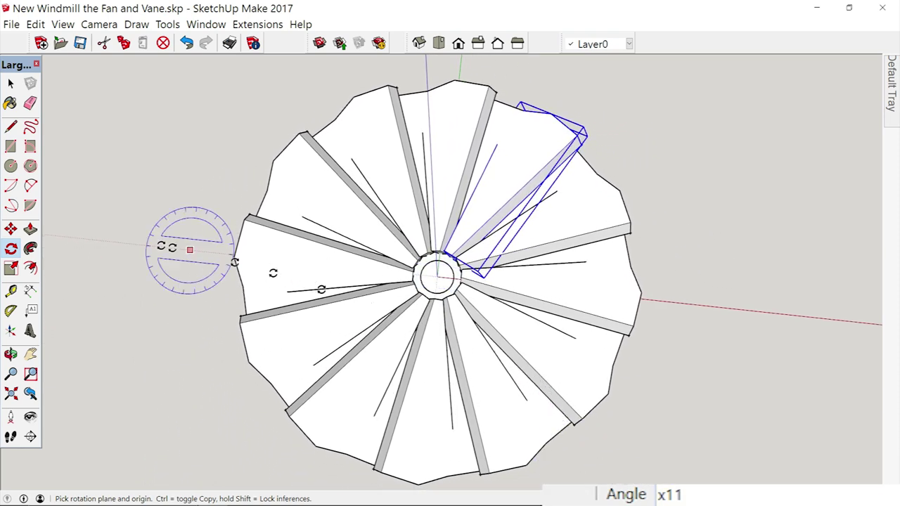
pyautogui.click(10, 84)
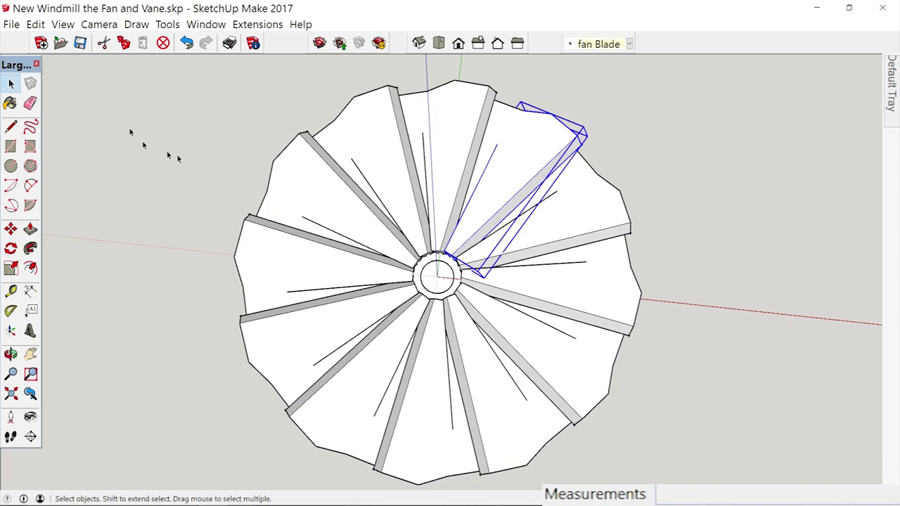
pyautogui.click(161, 163)
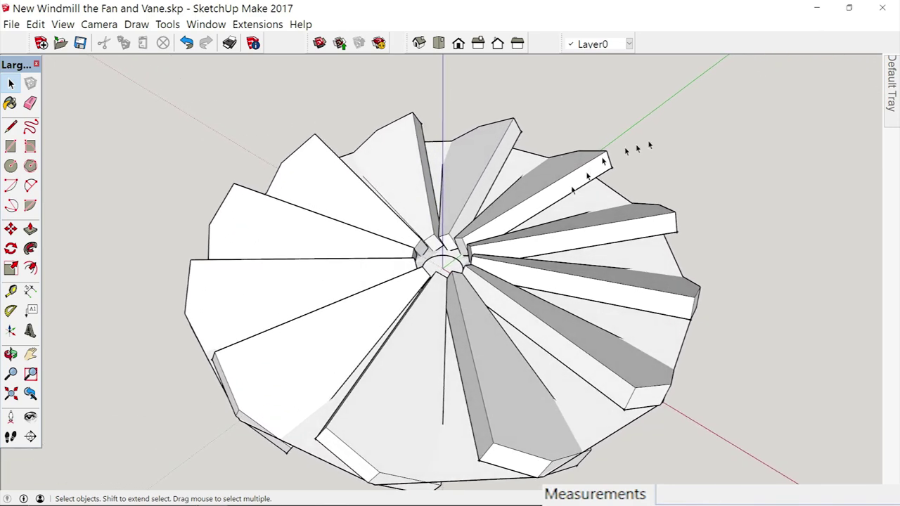
# Hide the Surface 2 guide layer, leaving the bushing and fan Blade layers visible
pyautogui.moveTo(891, 105)
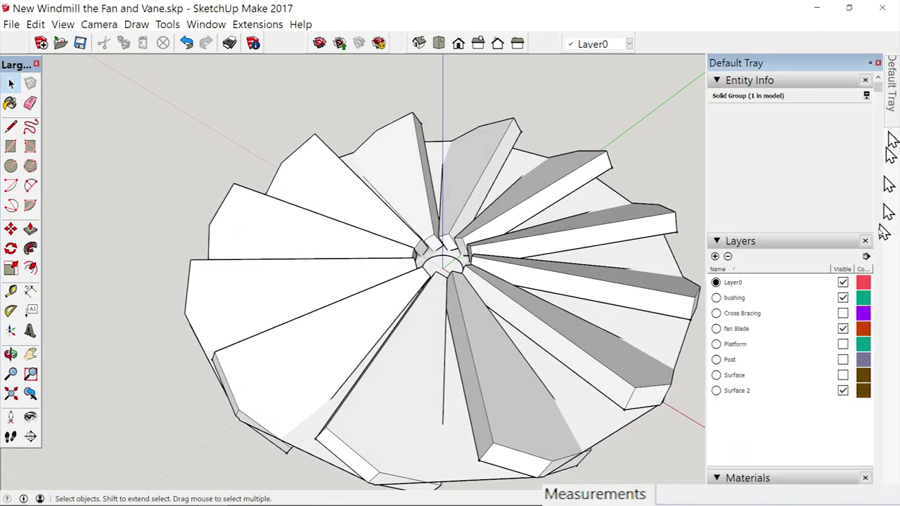
pyautogui.click(843, 390)
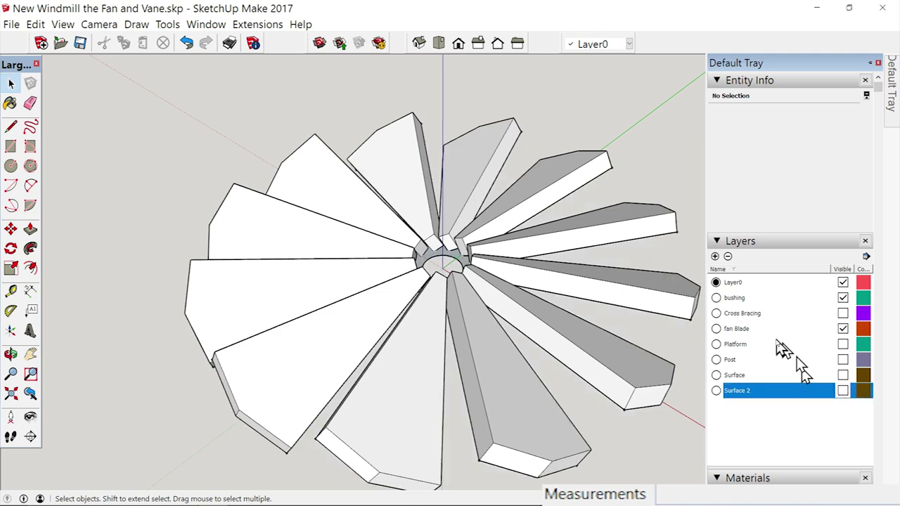
pyautogui.press('f')
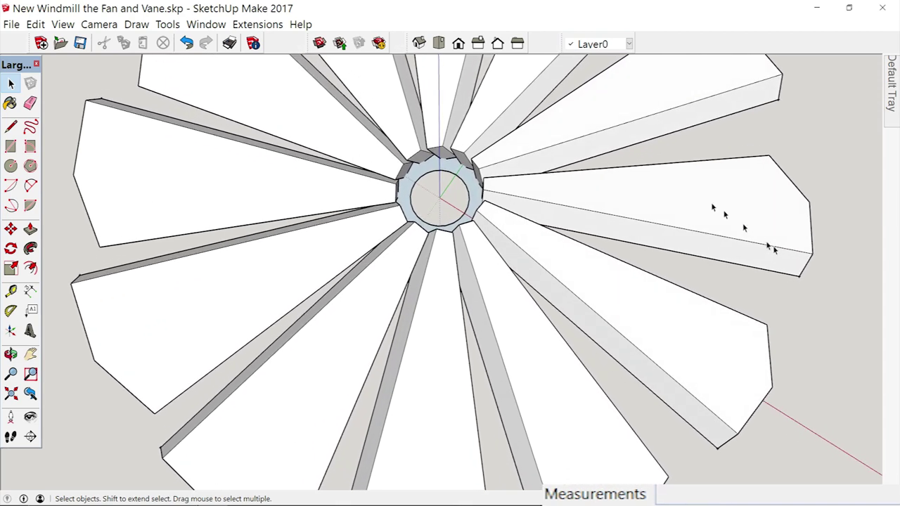
# Open the bushing group and Push/Pull its top face up about 2.14 mm to the blades' upper outer corner
pyautogui.doubleClick(448, 166)
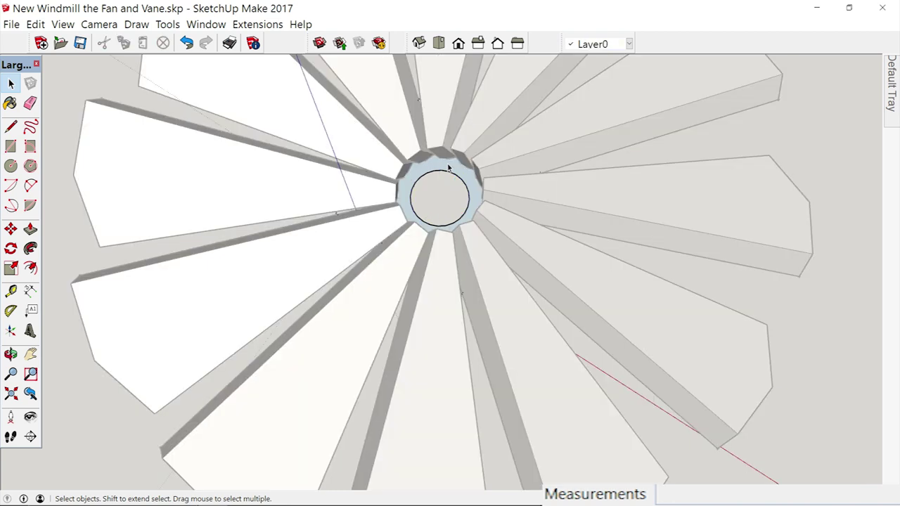
pyautogui.click(30, 229)
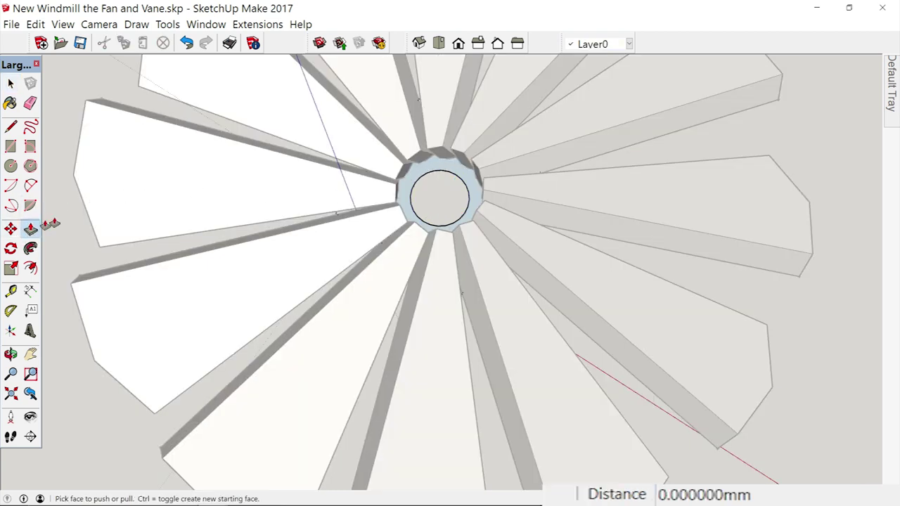
pyautogui.click(471, 185)
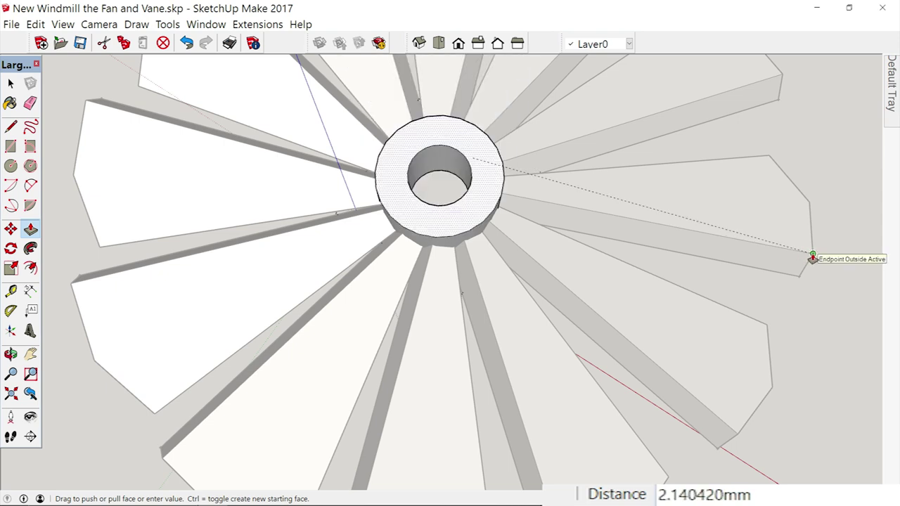
pyautogui.click(812, 257)
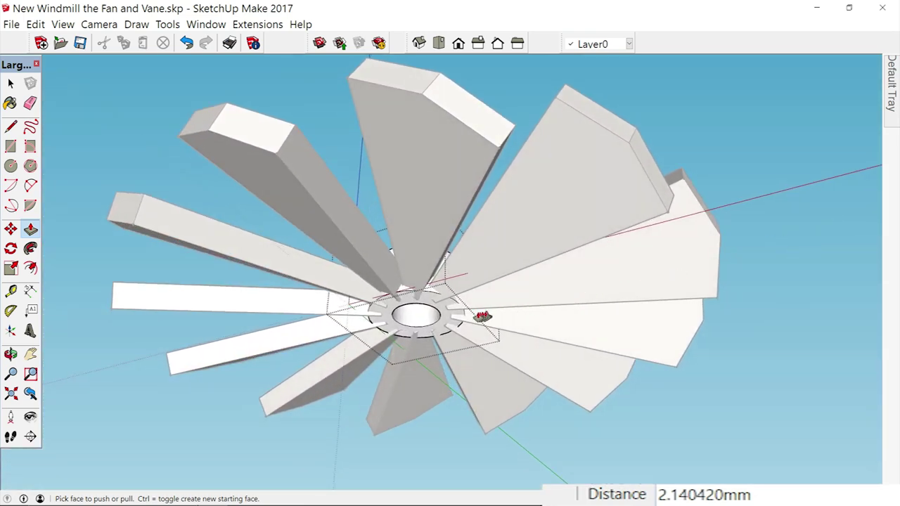
# Push/Pull the bushing's underside down about 1.14 mm to the blades' lower outer corner, and close the bushing group
pyautogui.click(446, 320)
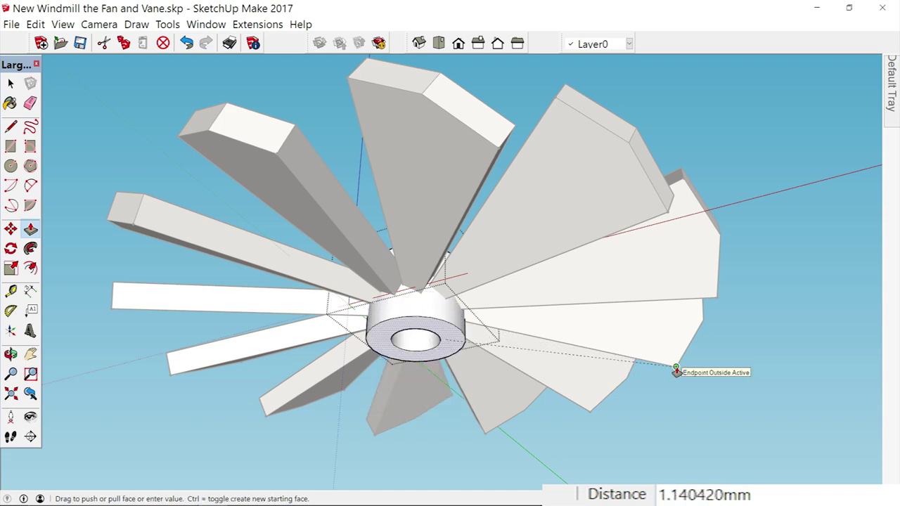
pyautogui.click(675, 371)
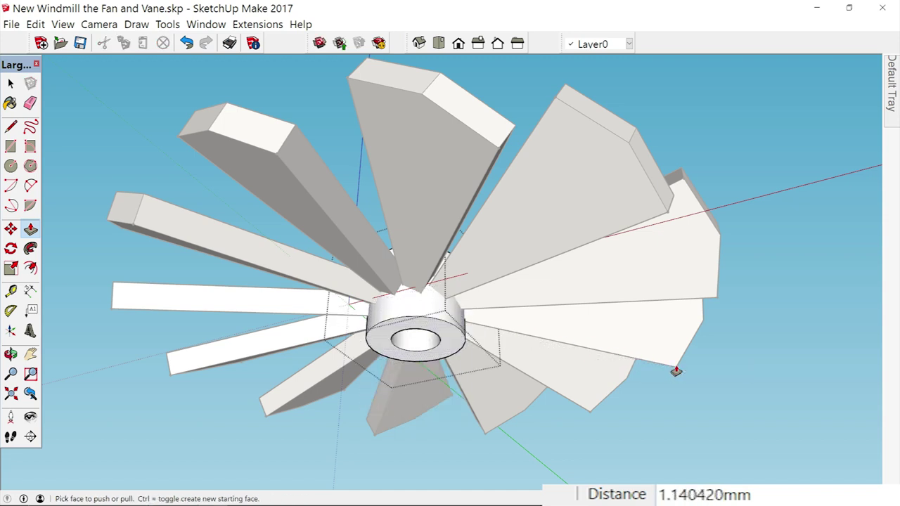
pyautogui.moveTo(728, 338); pyautogui.dragTo(728, 338, button='middle')
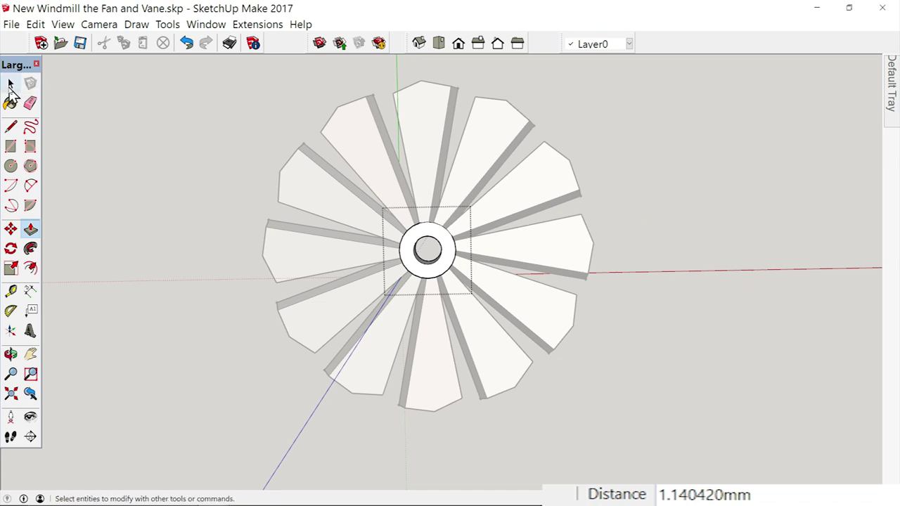
pyautogui.click(9, 84)
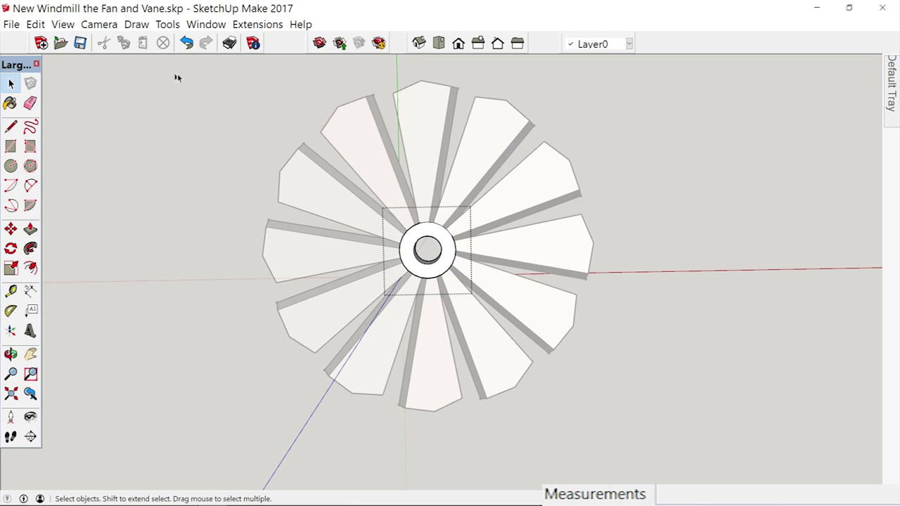
pyautogui.moveTo(202, 104); pyautogui.dragTo(689, 462)
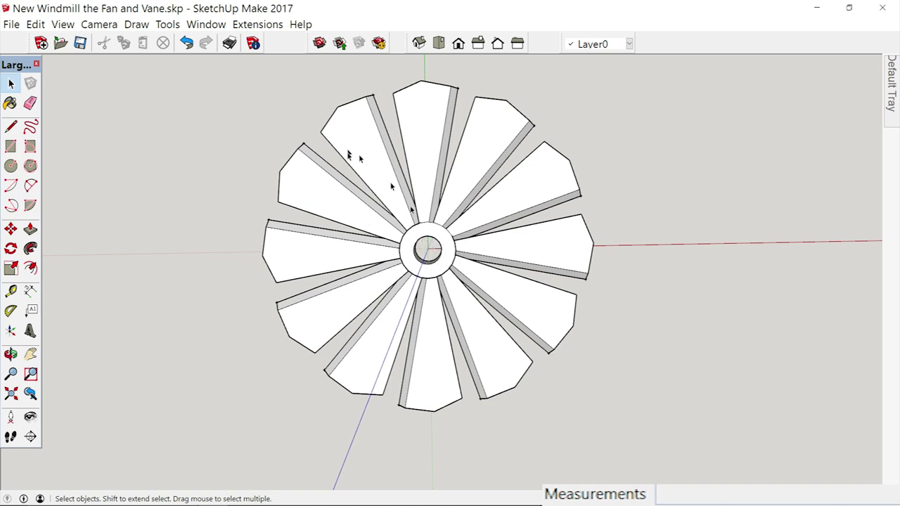
# Select all the fan blades together with the bushing and make them one group
pyautogui.moveTo(206, 94); pyautogui.dragTo(532, 158, button='middle')
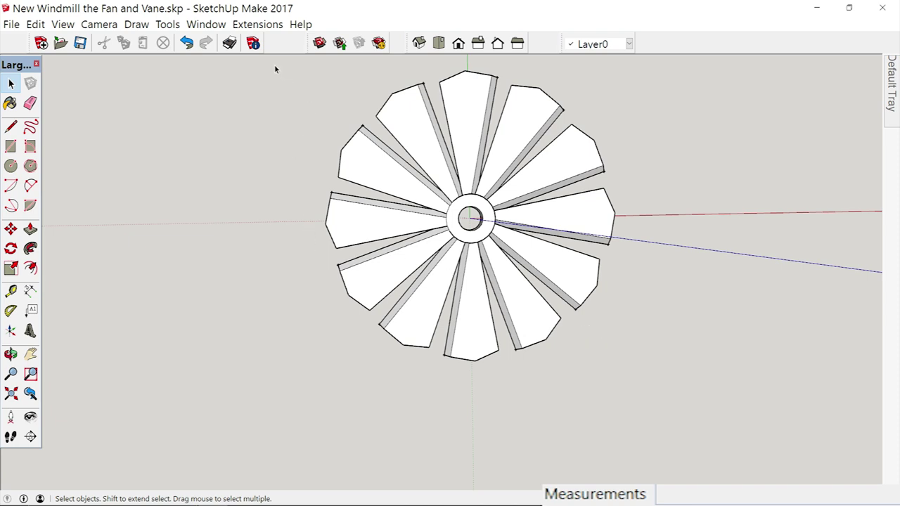
pyautogui.moveTo(267, 68); pyautogui.dragTo(656, 396)
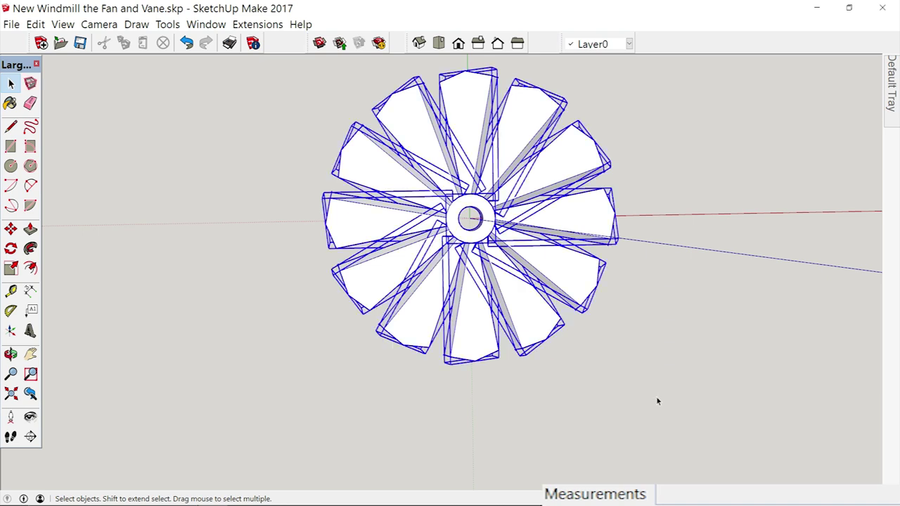
pyautogui.rightClick(486, 210)
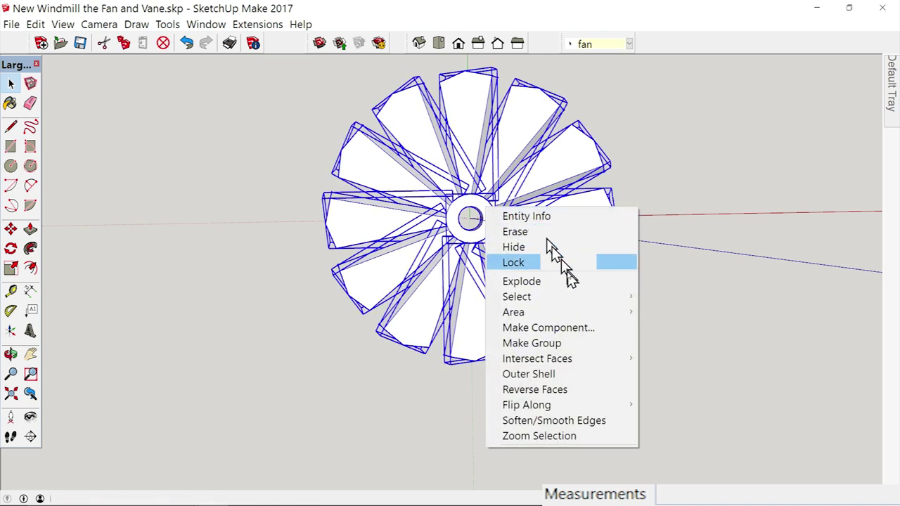
pyautogui.click(526, 343)
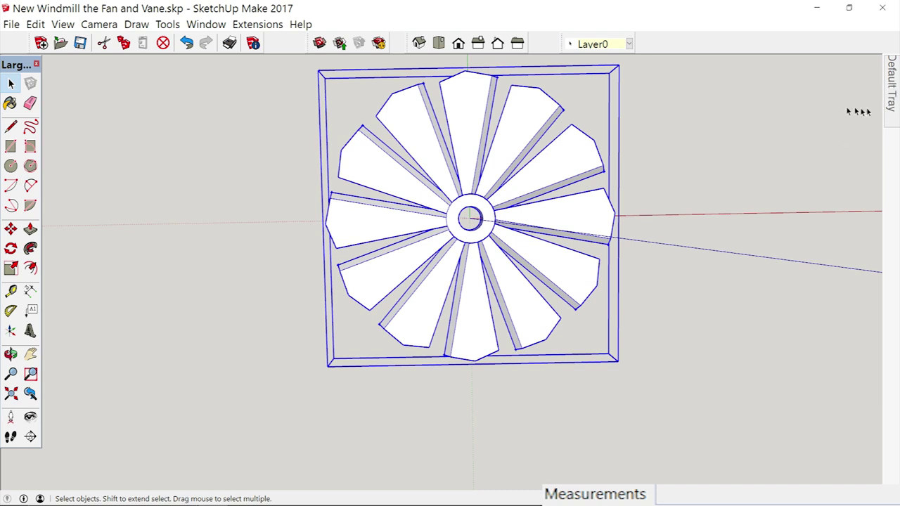
# Create a layer named "fan", assign the complete fan group to it, and check the assignment by toggling the layer's visibility
pyautogui.moveTo(893, 98)
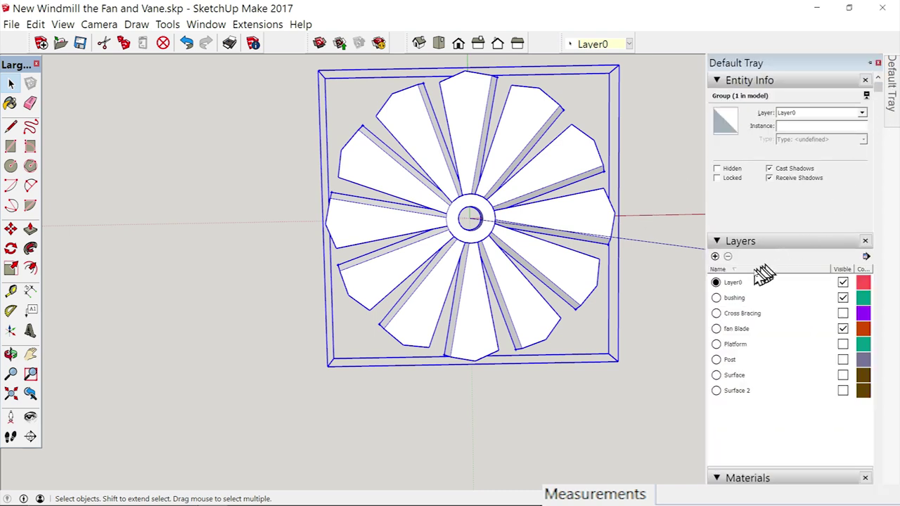
pyautogui.click(714, 257)
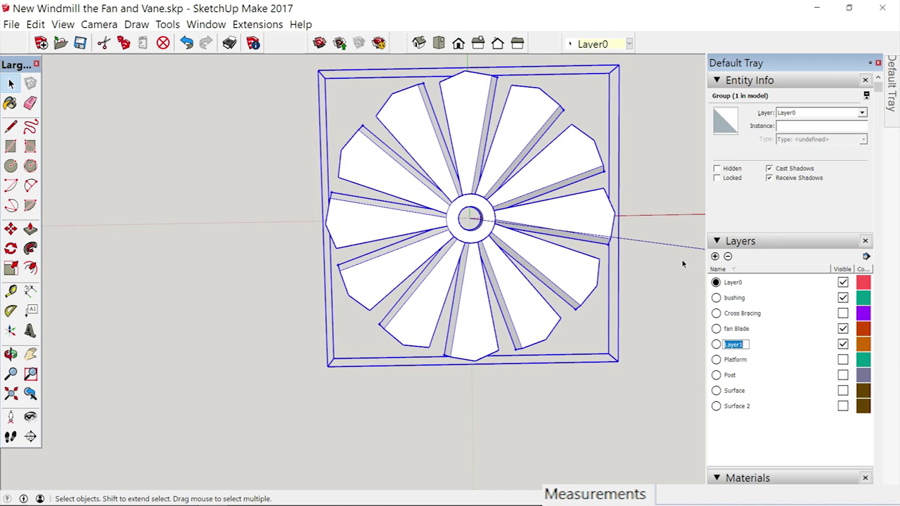
pyautogui.write('v')
pyautogui.press('BackSpace')
pyautogui.write('fan')
pyautogui.click(862, 112)
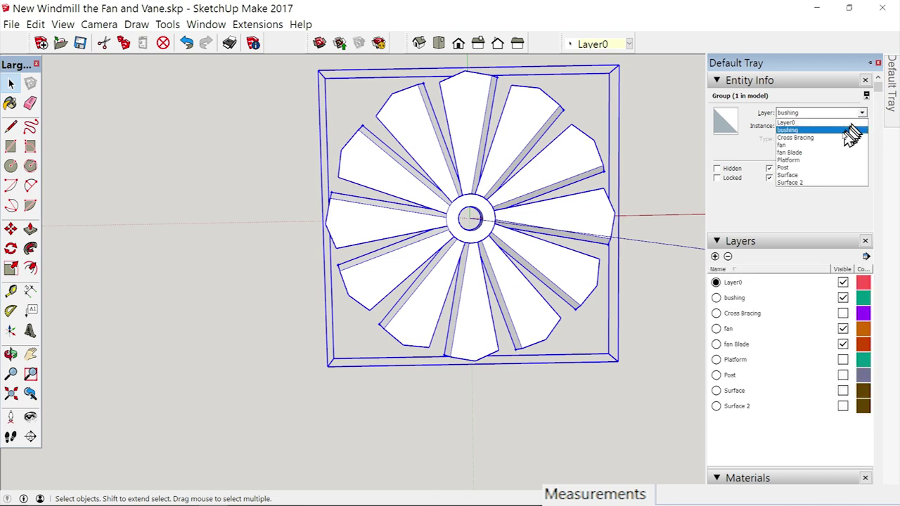
pyautogui.click(791, 145)
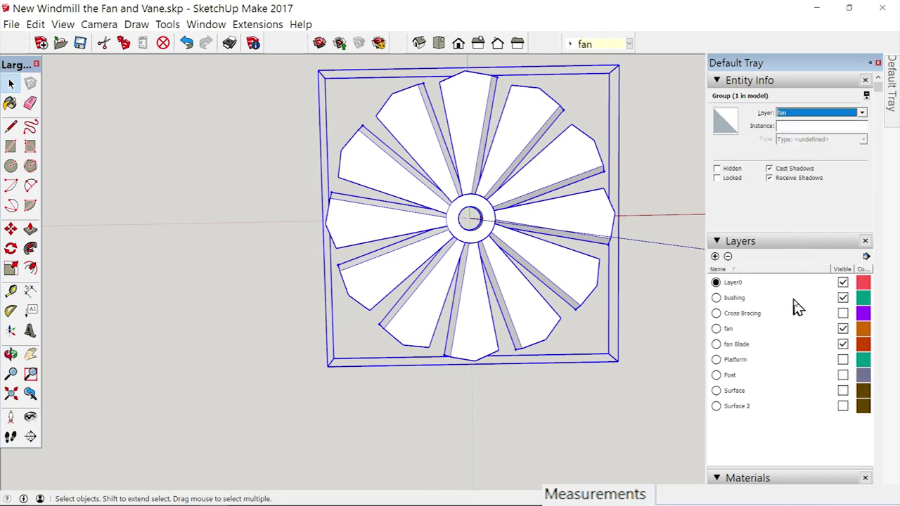
pyautogui.click(843, 328)
pyautogui.click(843, 328)
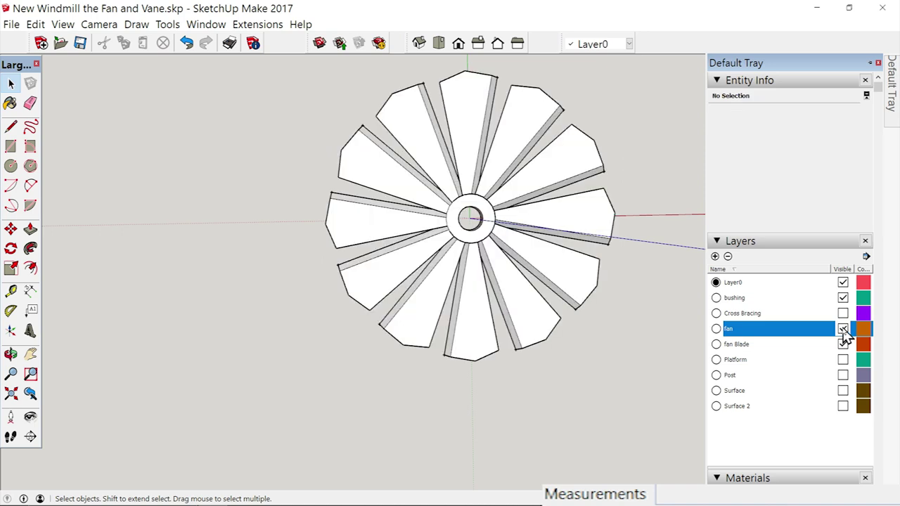
# Move the fan group about 22.41 mm along the red axis in the negative direction, away from the origin
pyautogui.press('p')
pyautogui.click(16, 229)
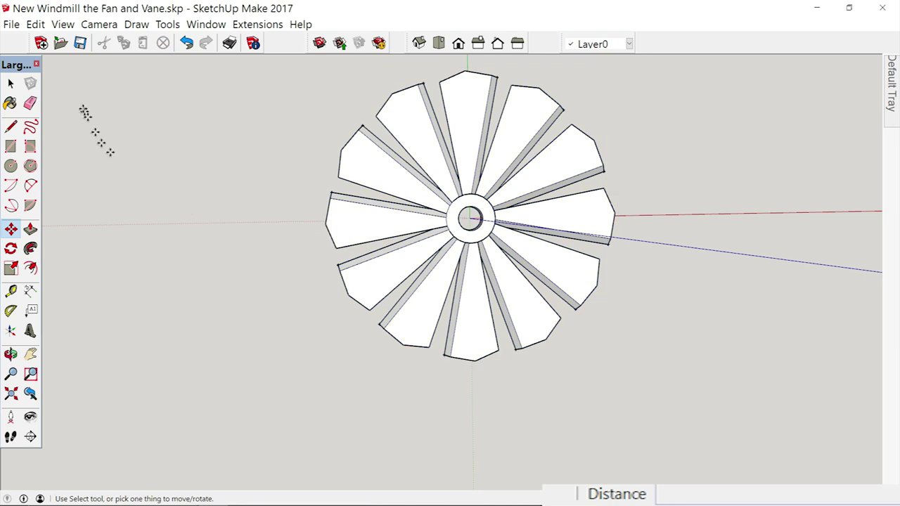
pyautogui.click(11, 85)
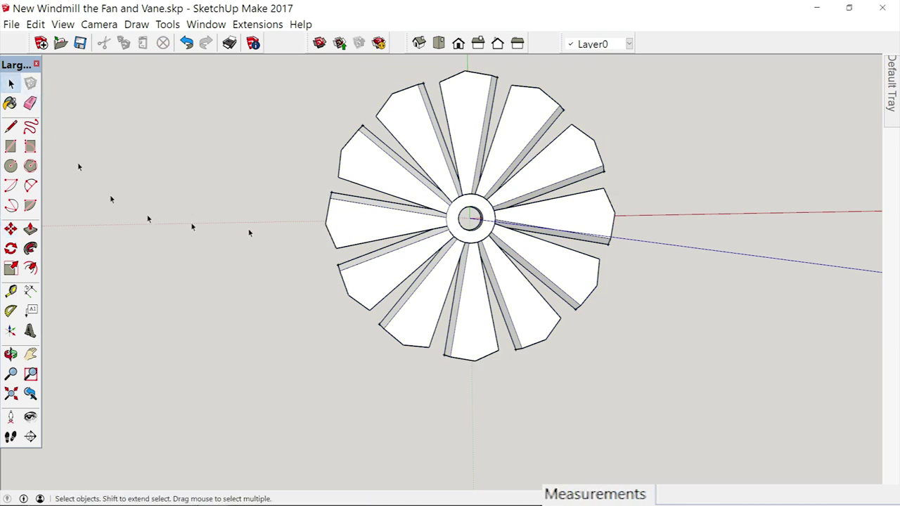
pyautogui.click(372, 231)
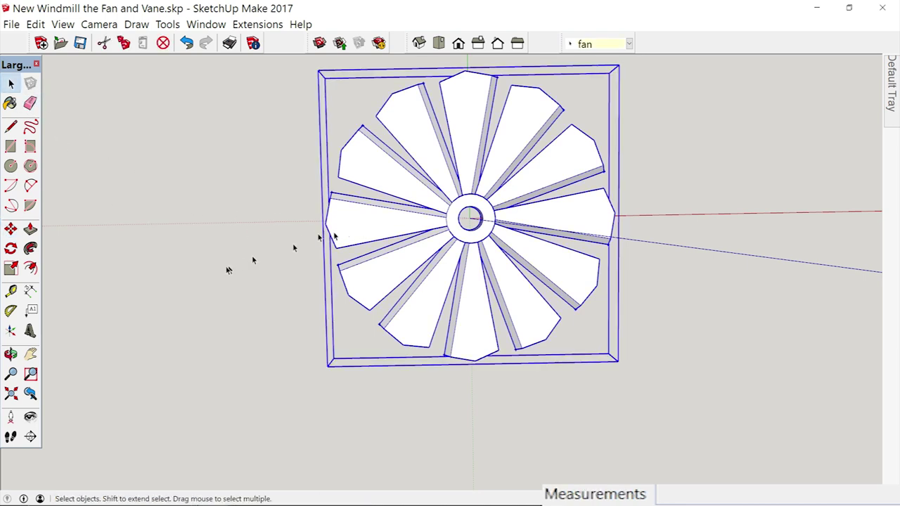
pyautogui.click(12, 229)
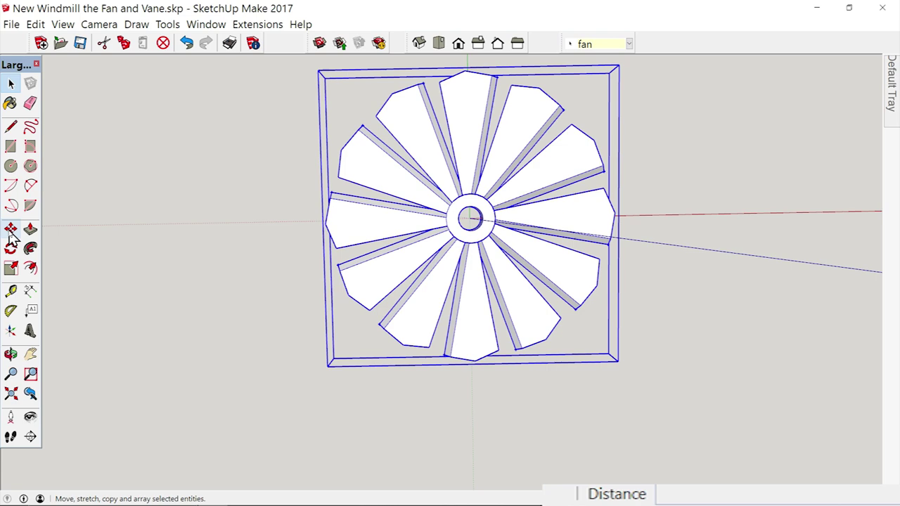
pyautogui.click(327, 222)
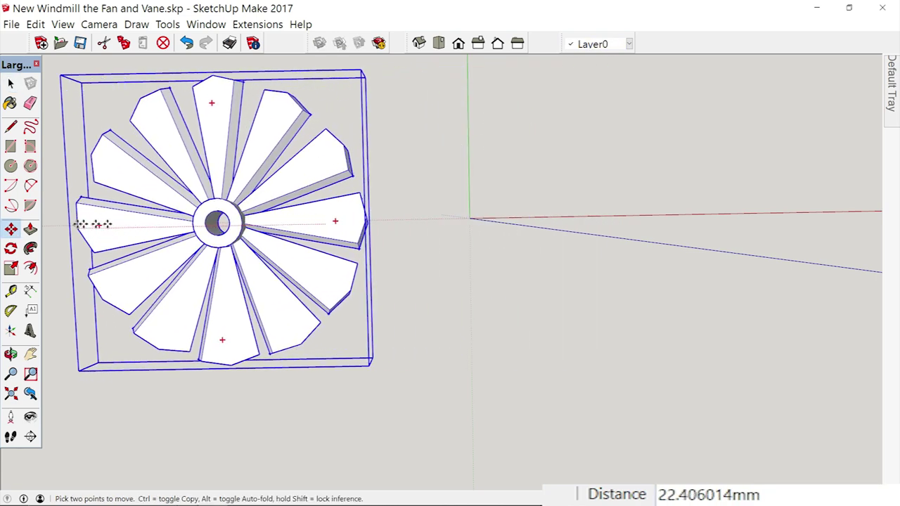
pyautogui.click(55, 223)
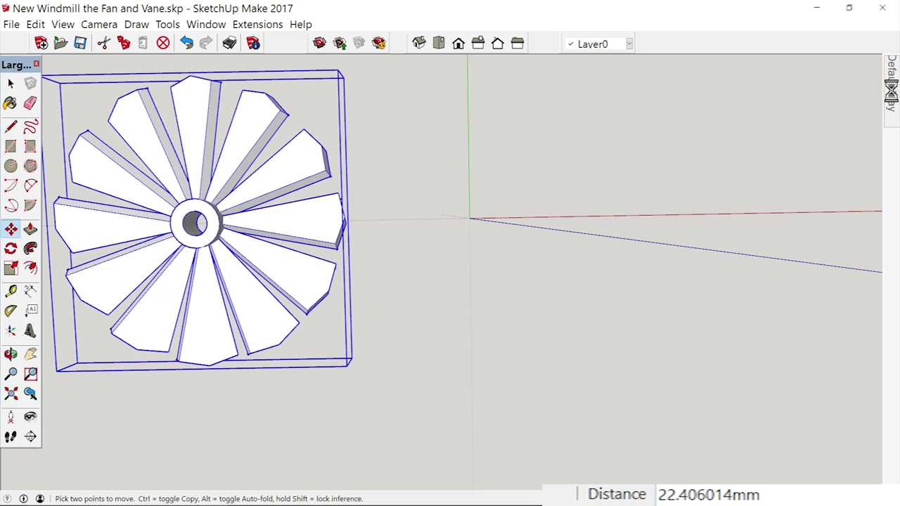
# Make the Cross Bracing, Platform and Post layers visible
pyautogui.moveTo(890, 83)
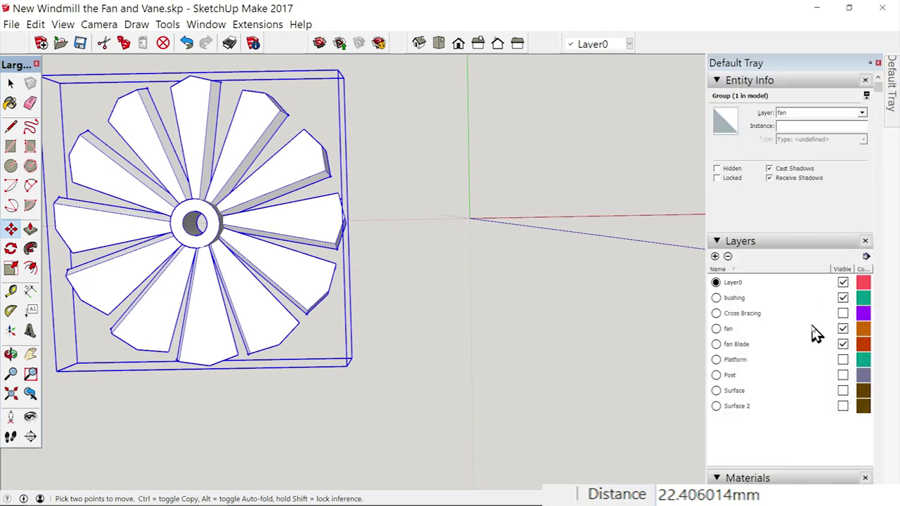
pyautogui.click(843, 313)
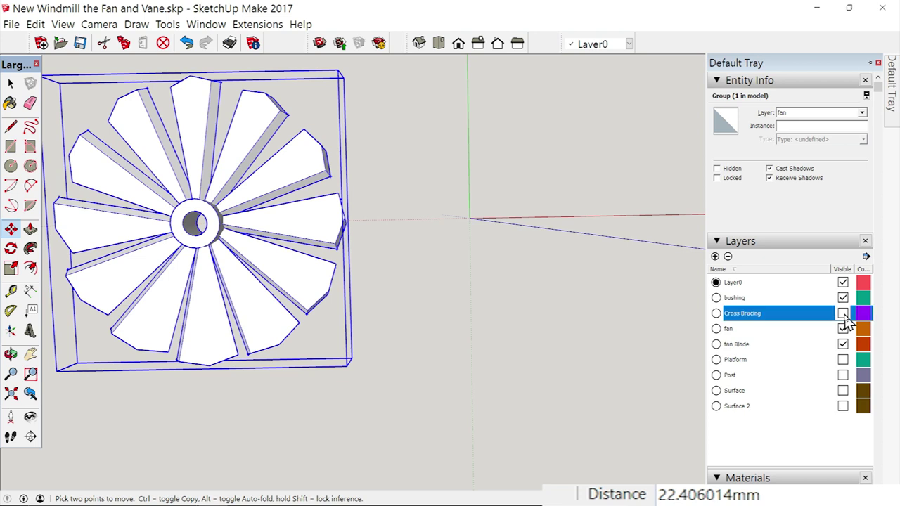
pyautogui.click(843, 360)
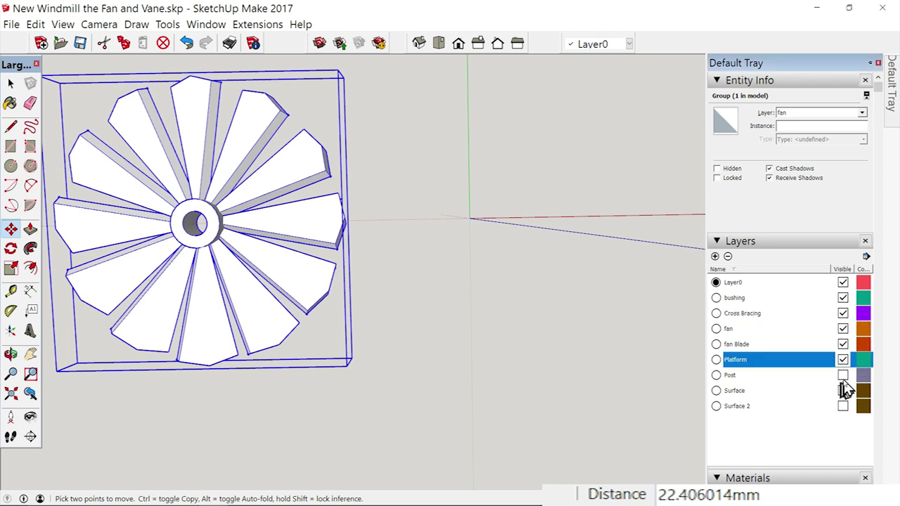
pyautogui.click(843, 375)
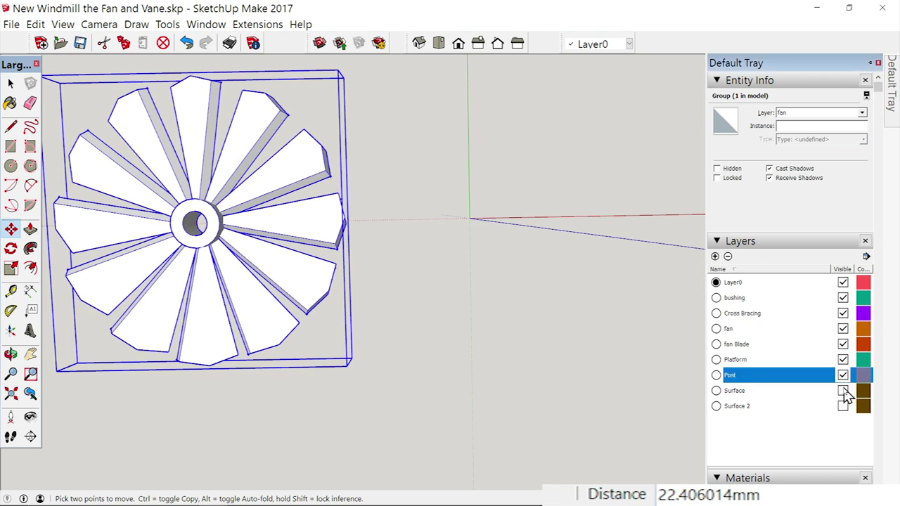
# Select the whole tower with its platform and post, and move it about 45.65 mm so its near base corner lands on the origin
pyautogui.scroll(-3, 590, 298)
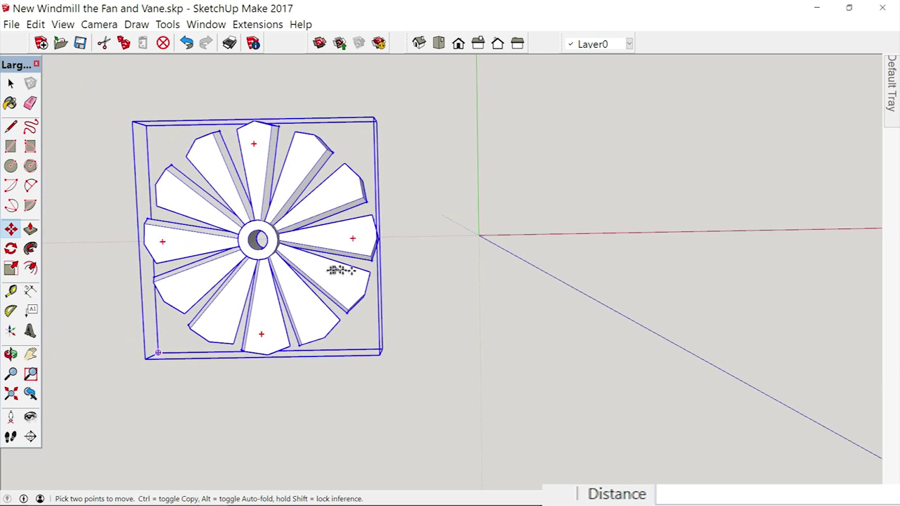
pyautogui.scroll(-3, 348, 270)
pyautogui.scroll(-2, 653, 289)
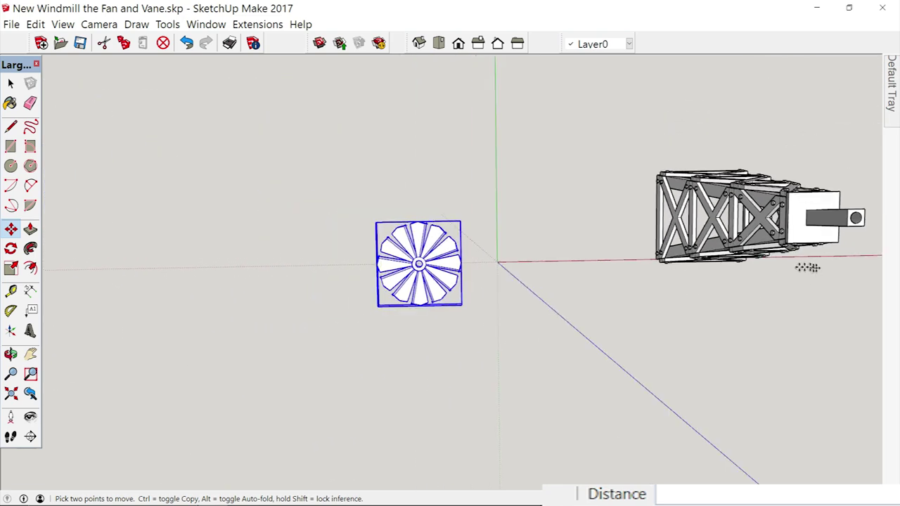
pyautogui.scroll(-1, 807, 268)
pyautogui.moveTo(718, 224); pyautogui.dragTo(717, 225, button='middle')
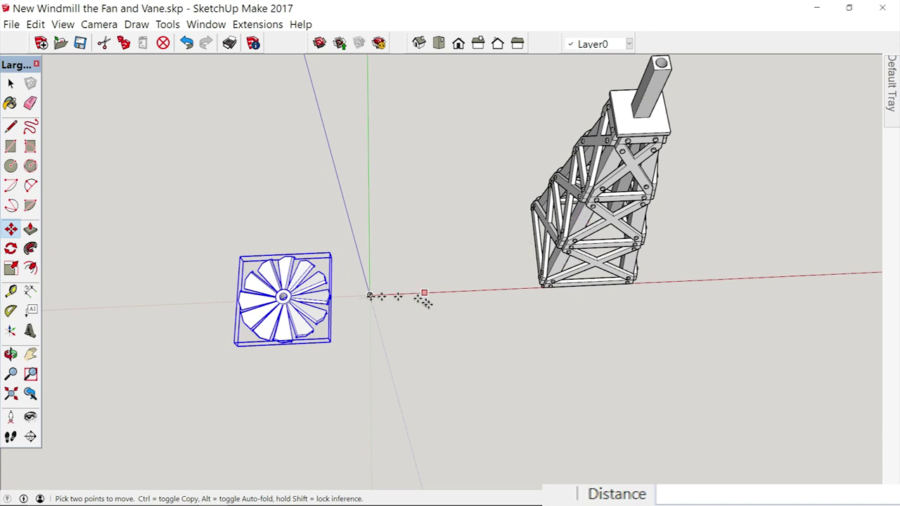
pyautogui.scroll(-2, 527, 296)
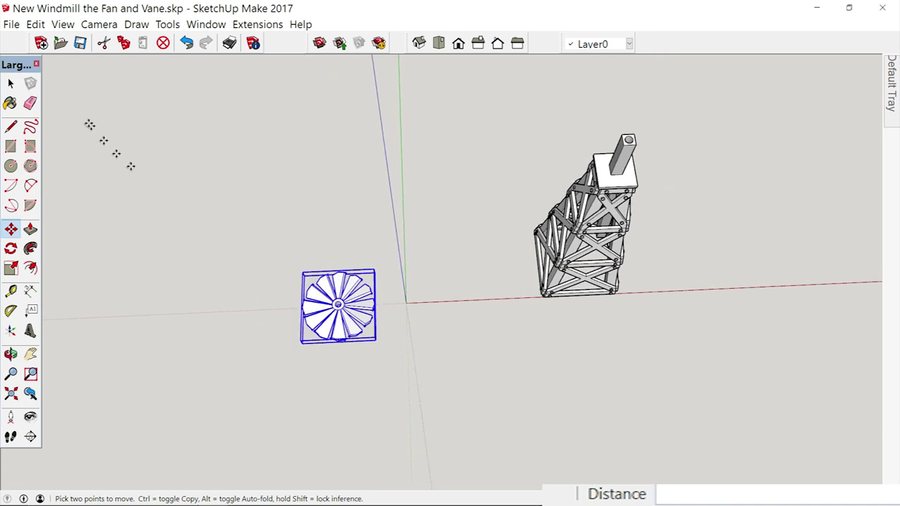
pyautogui.click(11, 83)
pyautogui.moveTo(479, 86); pyautogui.dragTo(706, 352)
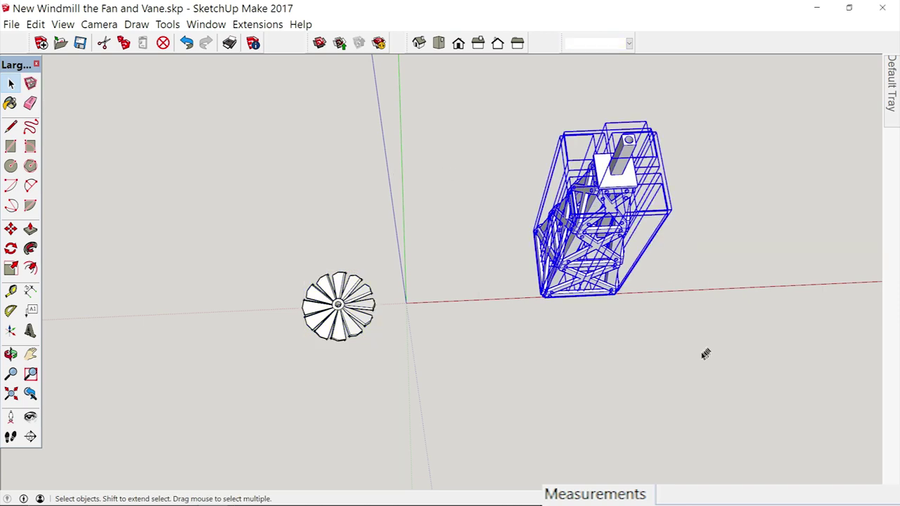
pyautogui.scroll(5, 547, 319)
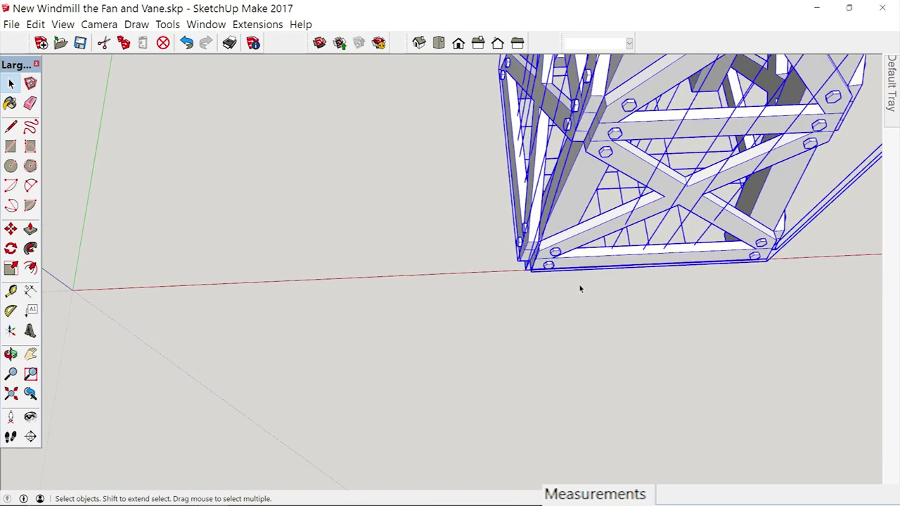
pyautogui.scroll(4, 580, 289)
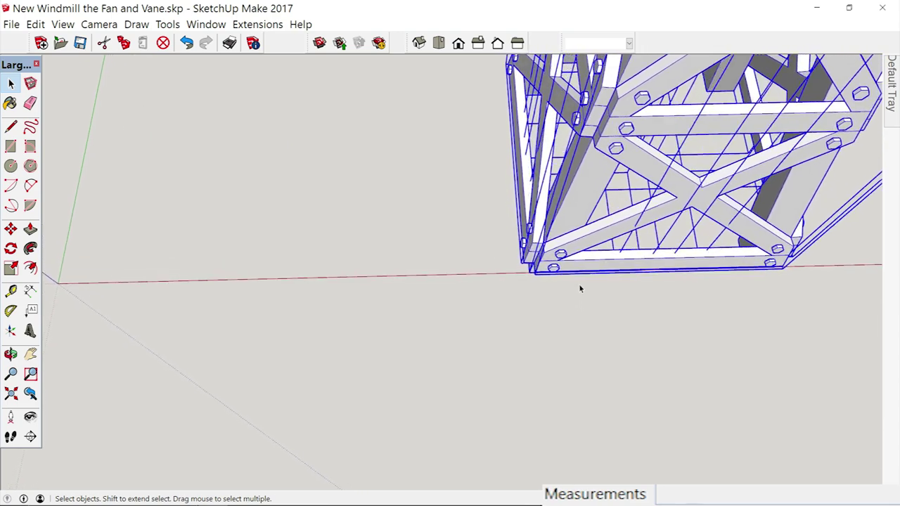
pyautogui.scroll(4, 580, 288)
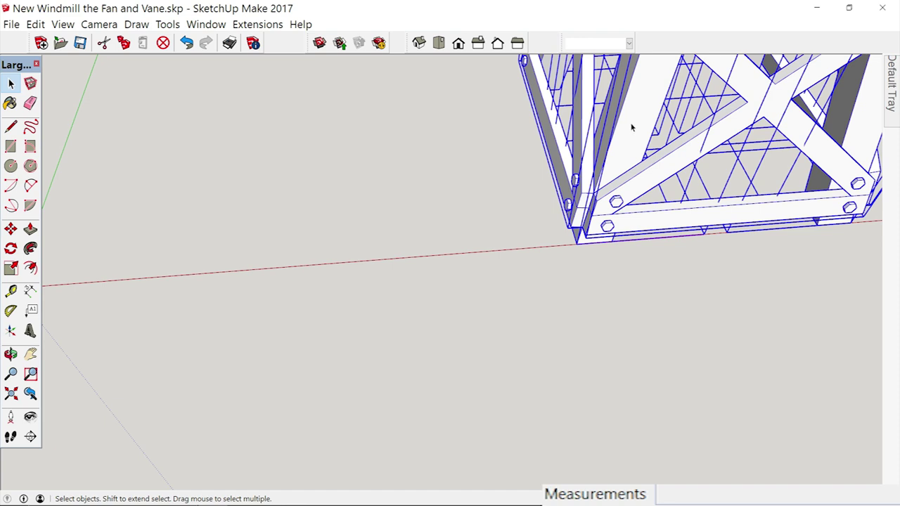
pyautogui.scroll(-2, 637, 125)
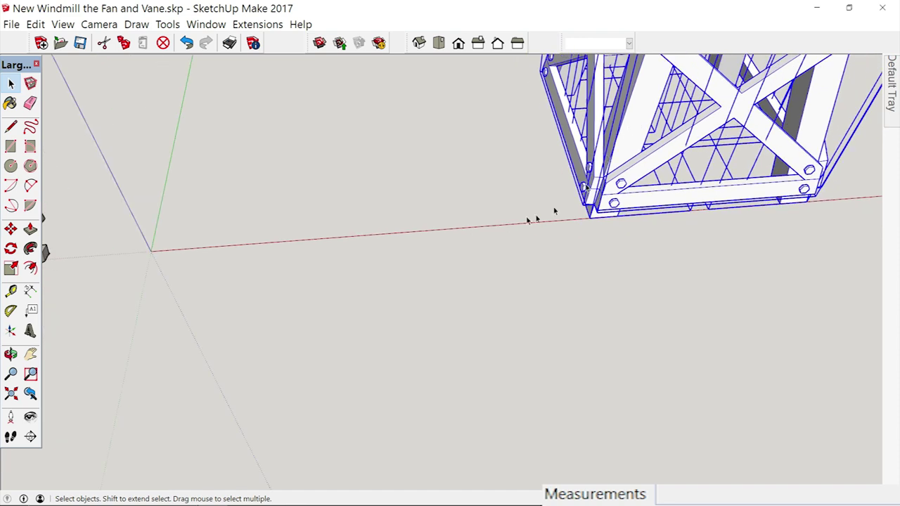
pyautogui.click(11, 228)
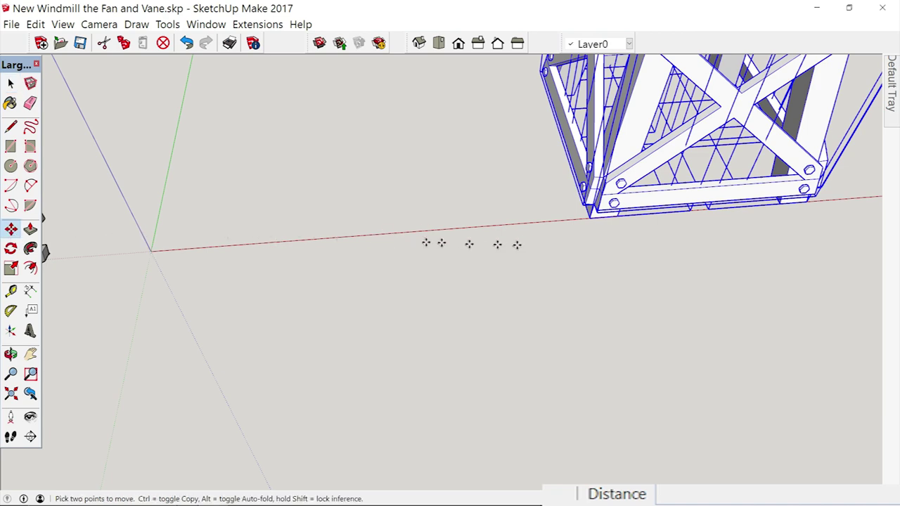
pyautogui.click(591, 218)
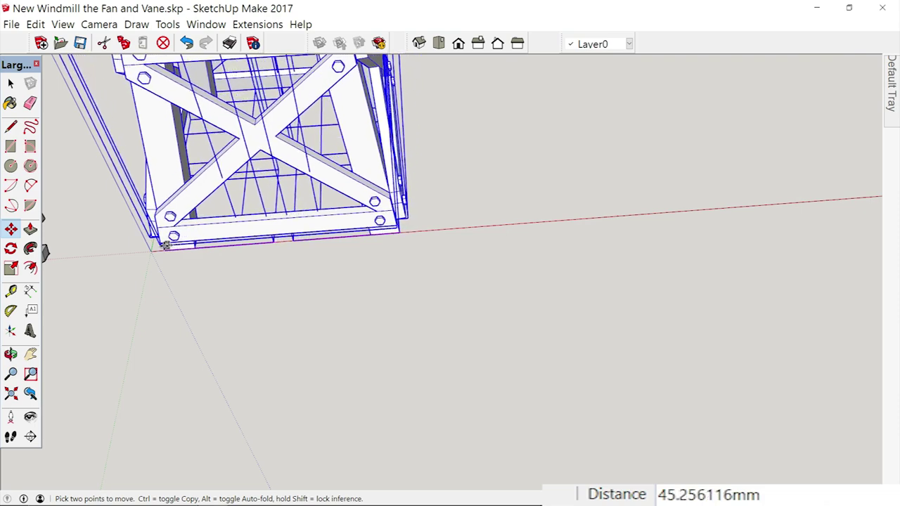
pyautogui.scroll(5, 162, 242)
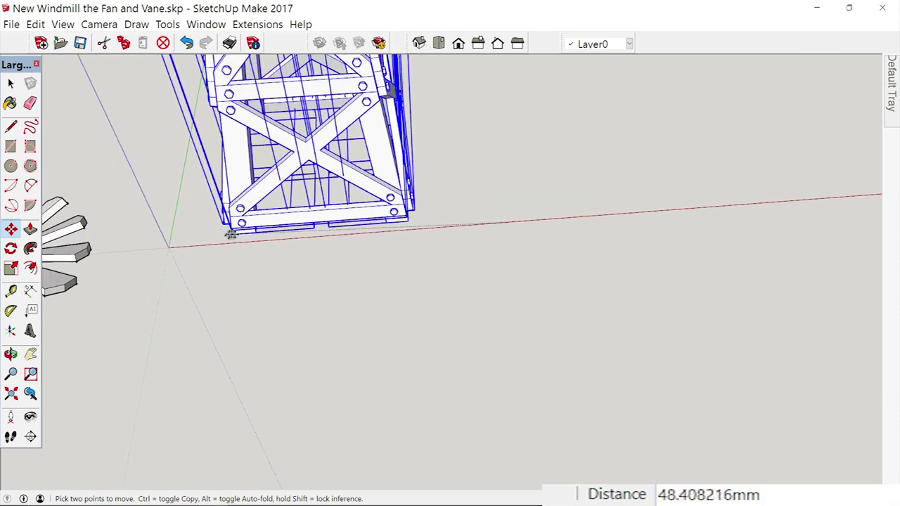
pyautogui.scroll(2, 197, 246)
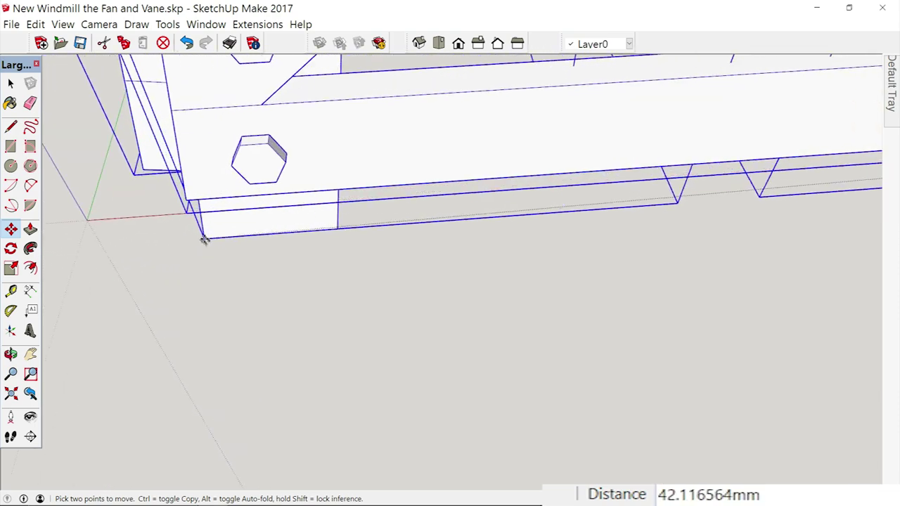
pyautogui.scroll(2, 239, 232)
pyautogui.scroll(4, 240, 231)
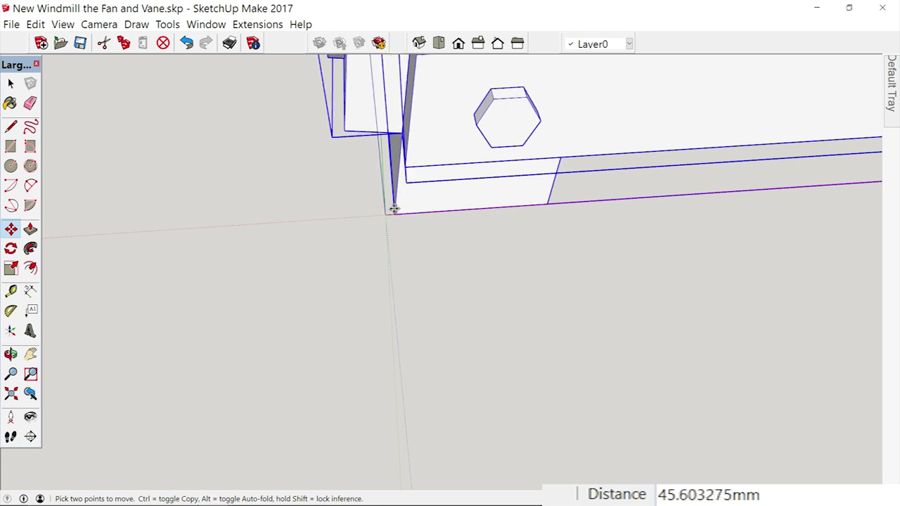
pyautogui.click(386, 209)
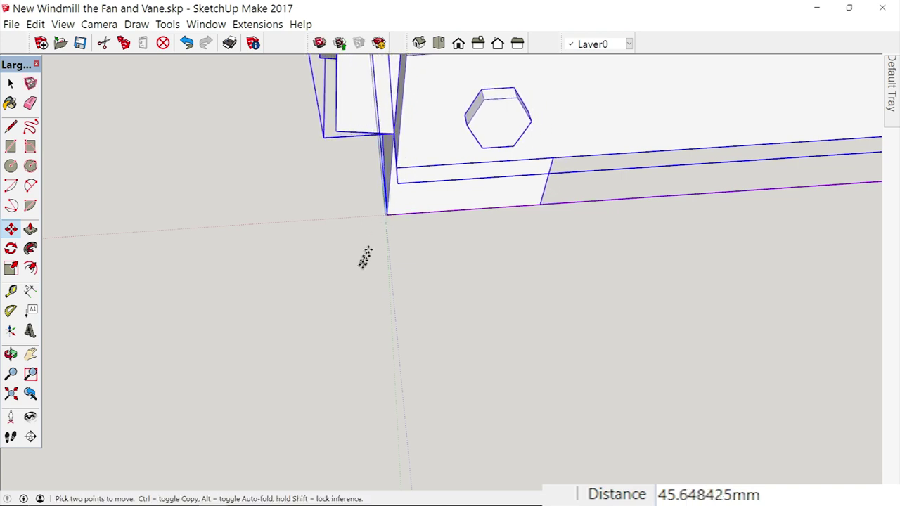
# Deselect the tower and draw a 3 mm by 3 mm rectangle across the post's top face, between opposite corners
pyautogui.scroll(-5, 366, 262)
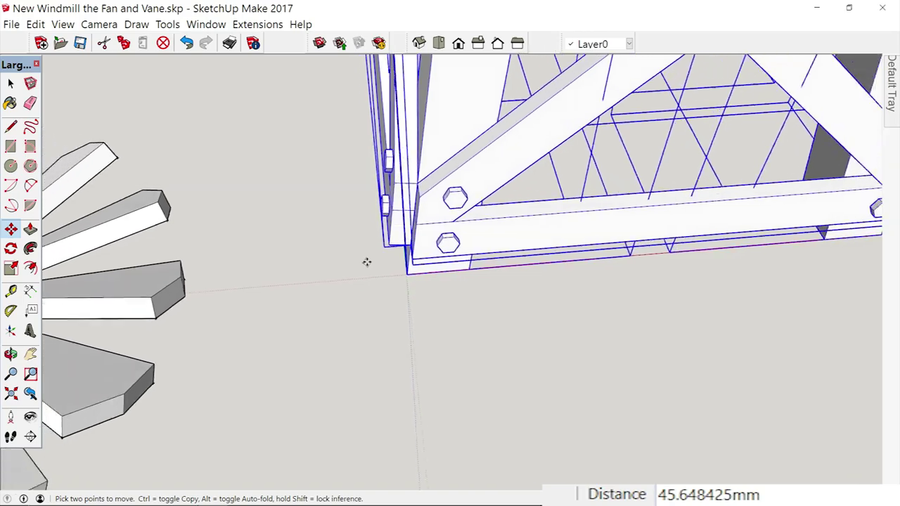
pyautogui.scroll(-6, 366, 262)
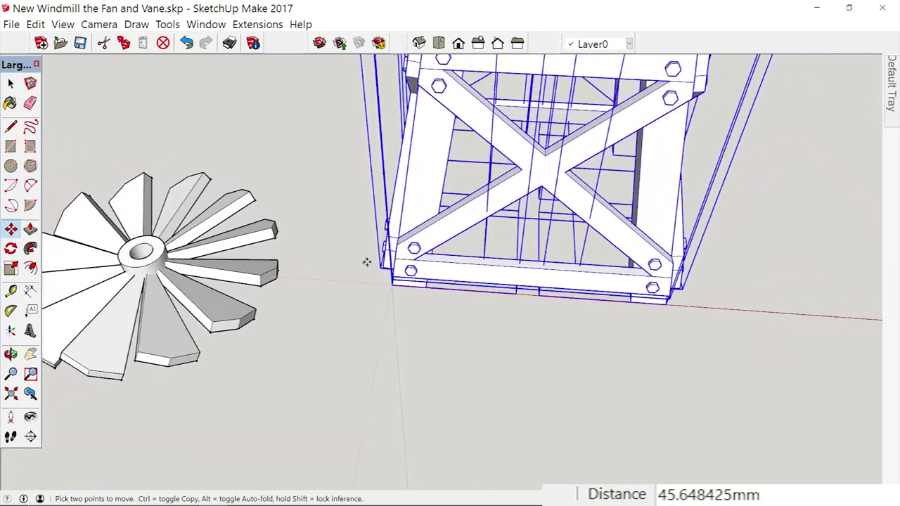
pyautogui.scroll(-6, 366, 262)
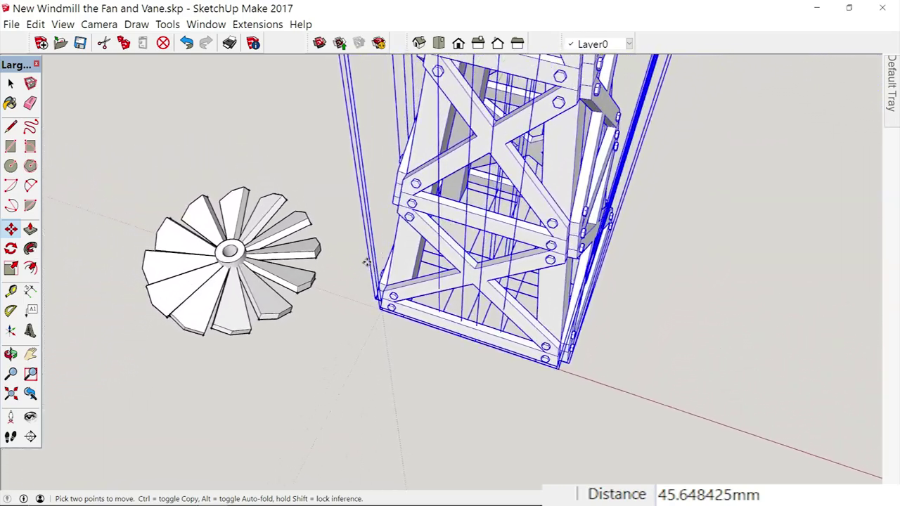
pyautogui.scroll(-5, 367, 261)
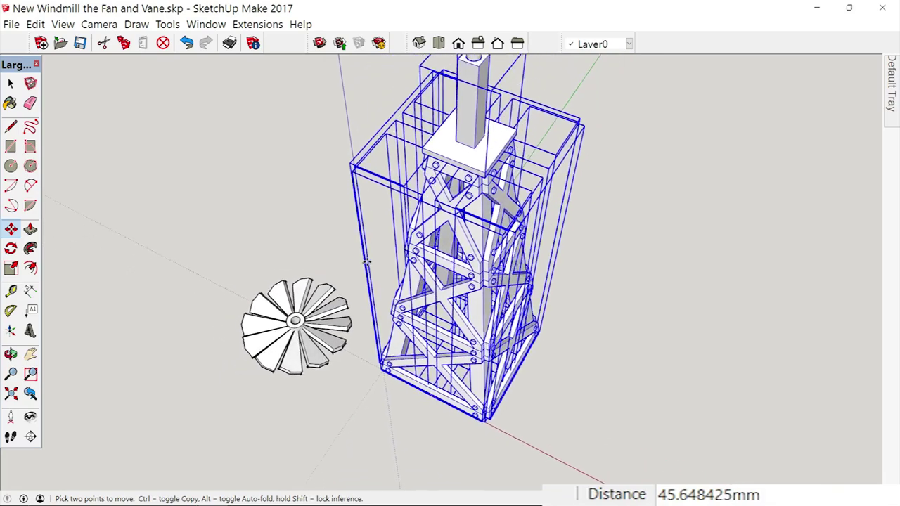
pyautogui.moveTo(367, 262); pyautogui.dragTo(368, 260, button='middle')
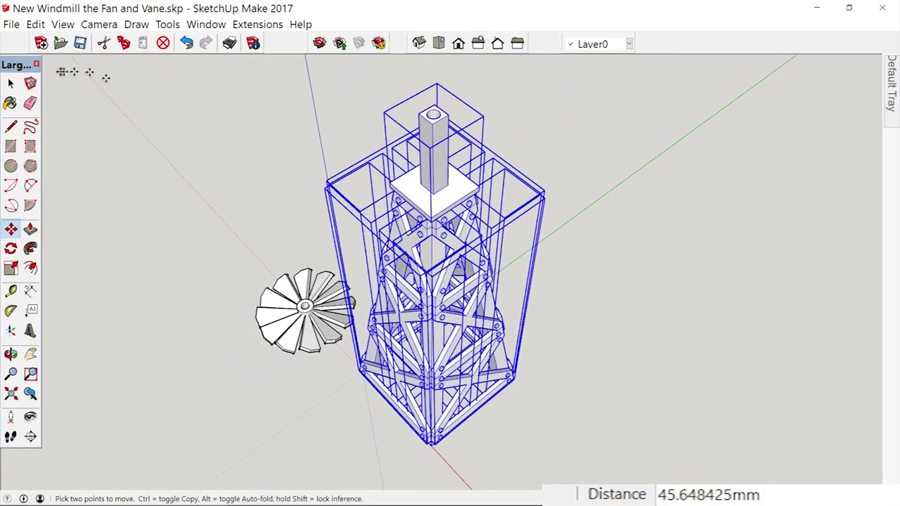
pyautogui.click(11, 83)
pyautogui.click(195, 160)
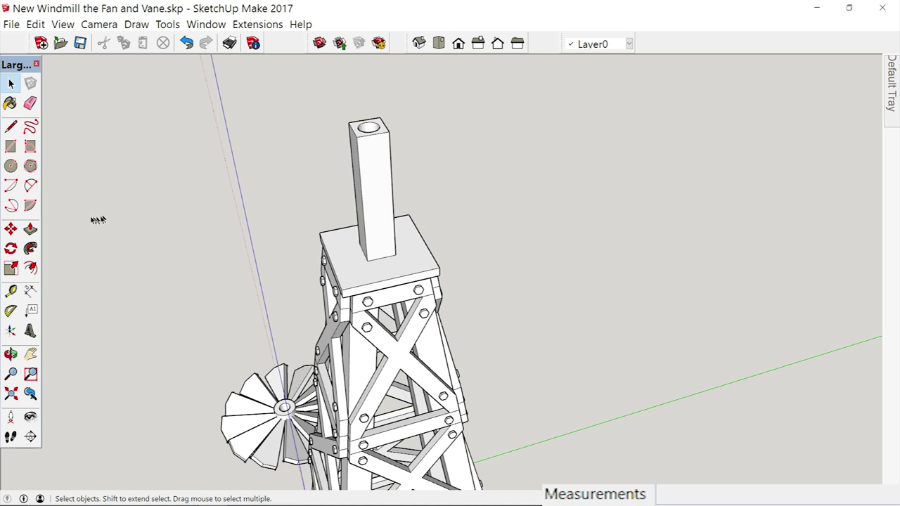
pyautogui.moveTo(49, 140); pyautogui.dragTo(68, 120, button='middle')
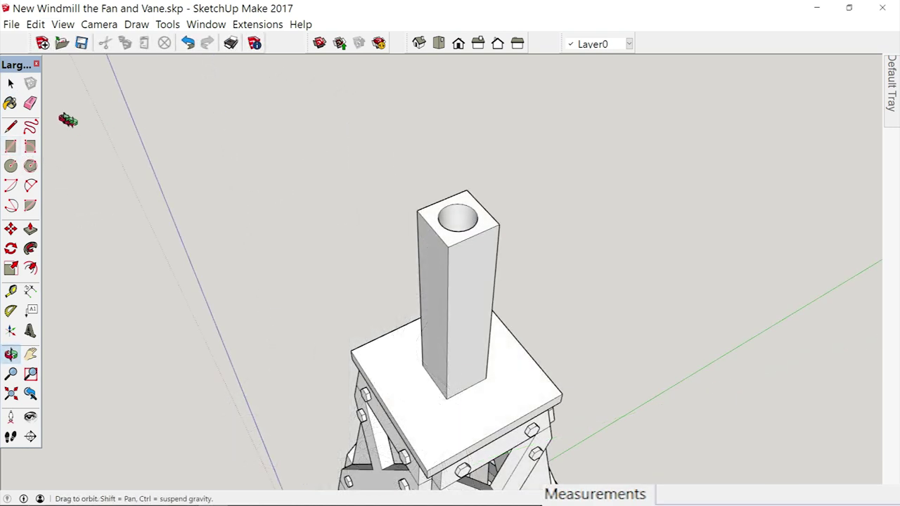
pyautogui.click(12, 149)
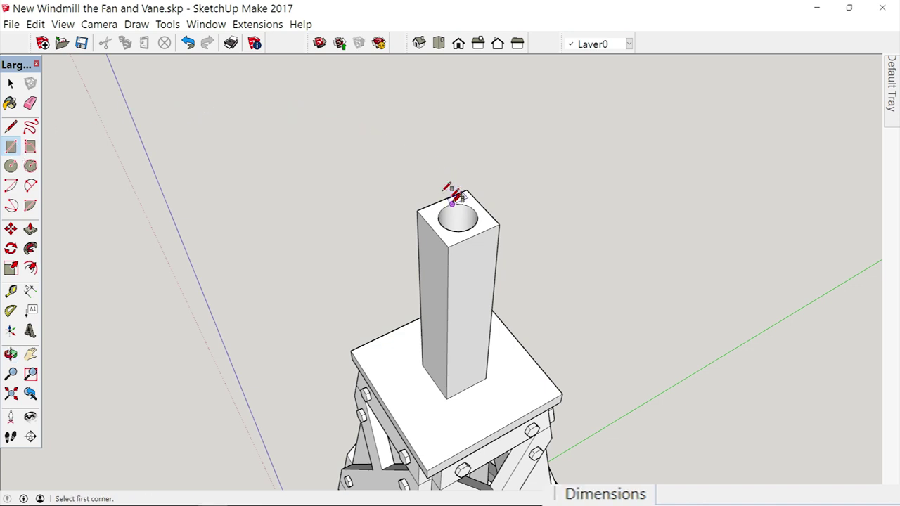
pyautogui.click(447, 246)
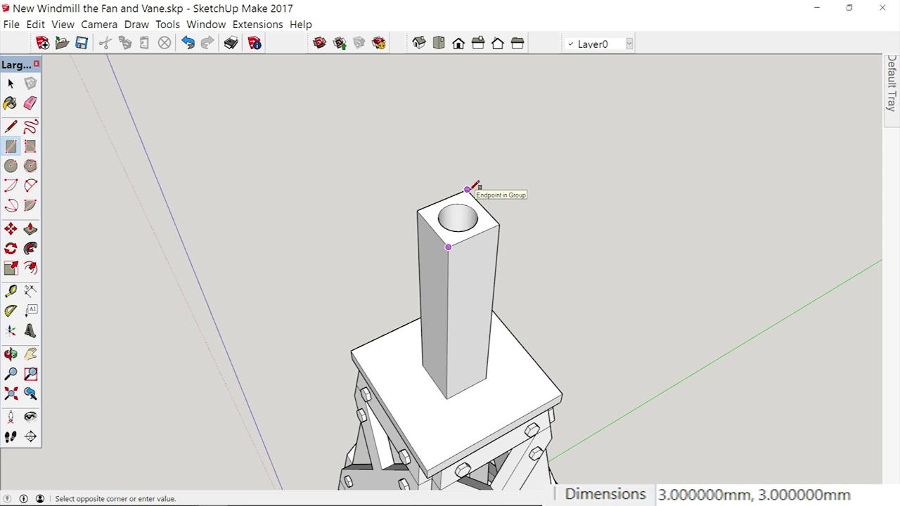
pyautogui.click(468, 189)
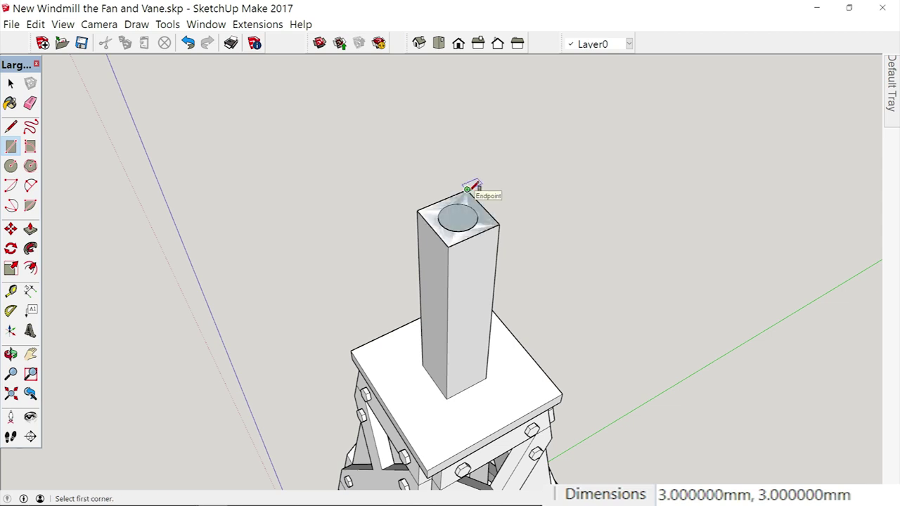
# Extrude the new square on the post's top face 3 mm upwards into a cube
pyautogui.click(30, 229)
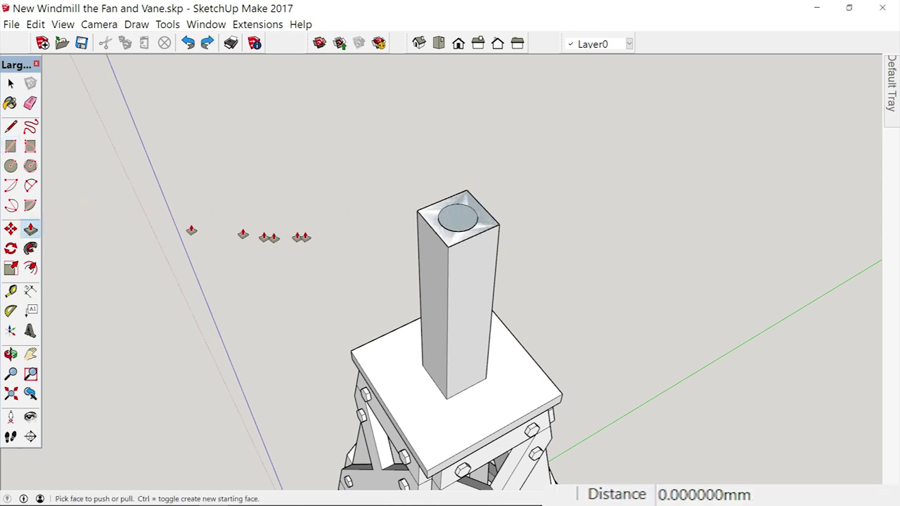
pyautogui.moveTo(467, 209); pyautogui.dragTo(465, 188)
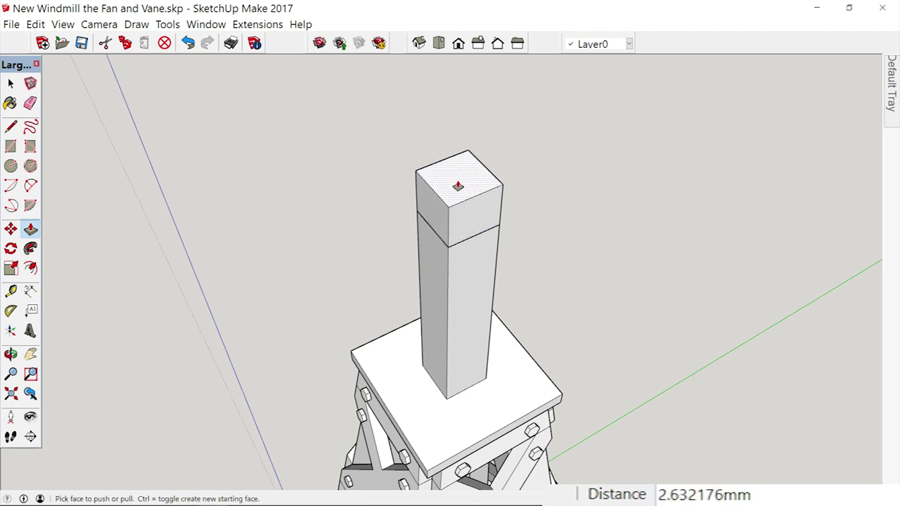
pyautogui.write('3')
pyautogui.press('Return')
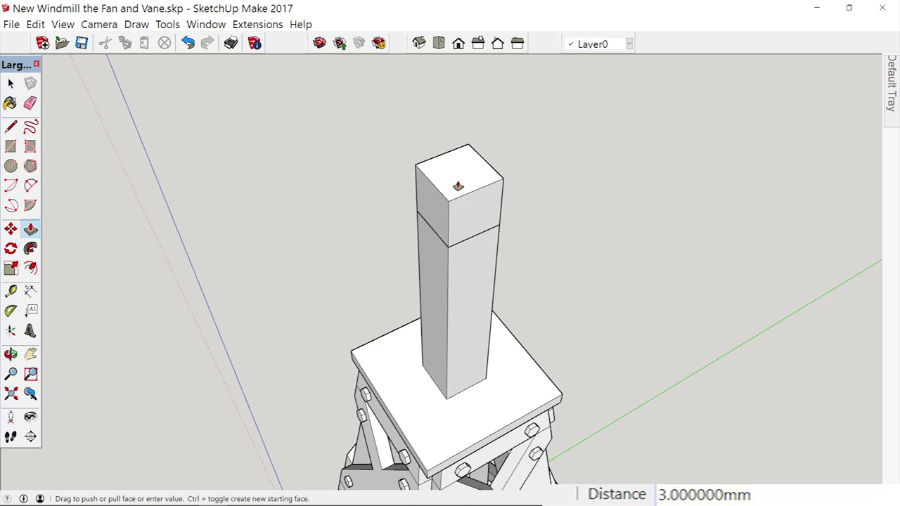
# Hide the Platform layer and make the whole cube above the post a group
pyautogui.moveTo(457, 186); pyautogui.dragTo(337, 86, button='middle')
pyautogui.press('r')
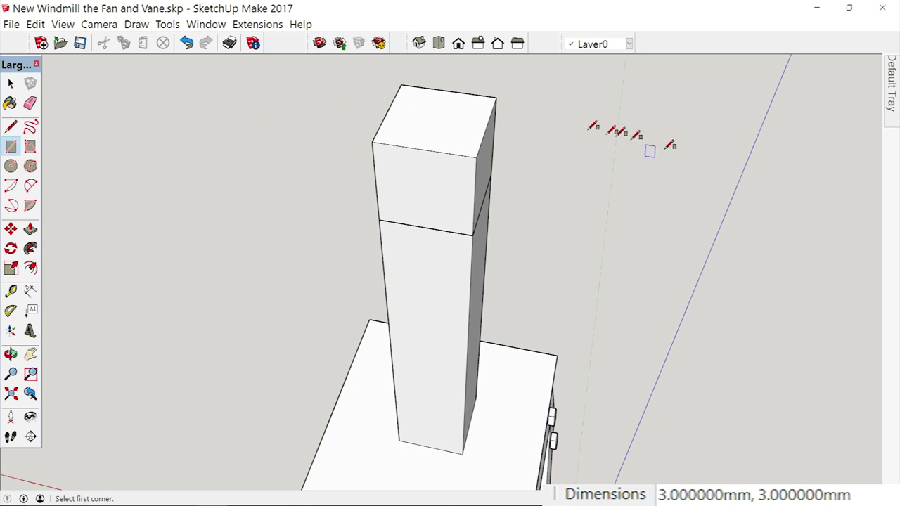
pyautogui.moveTo(890, 97)
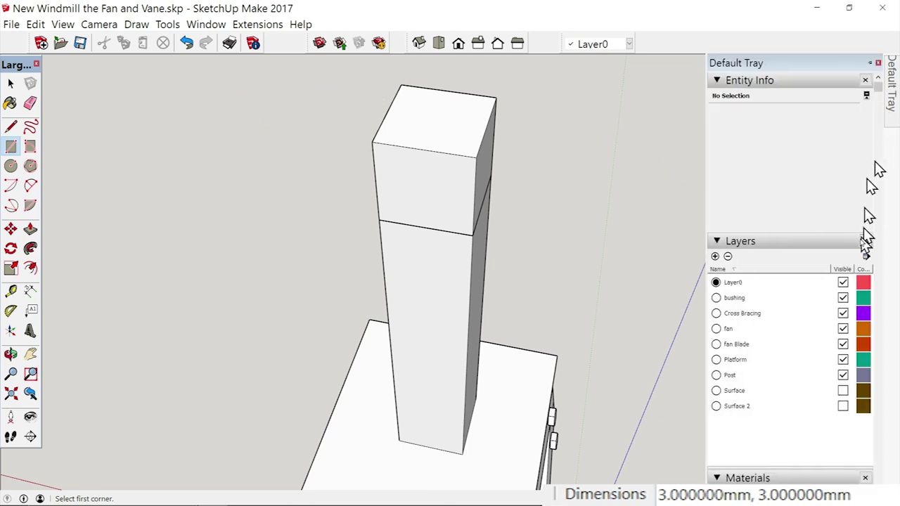
pyautogui.click(843, 359)
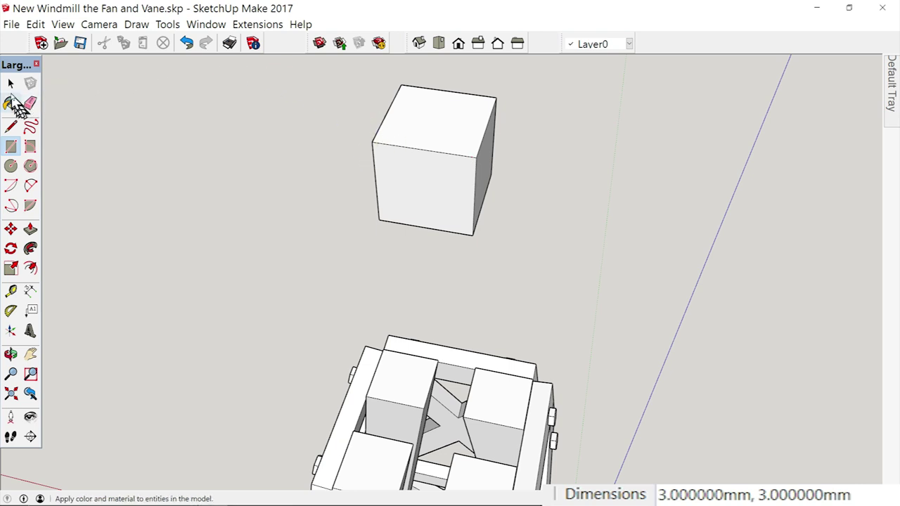
pyautogui.click(12, 85)
pyautogui.moveTo(340, 69); pyautogui.dragTo(543, 283)
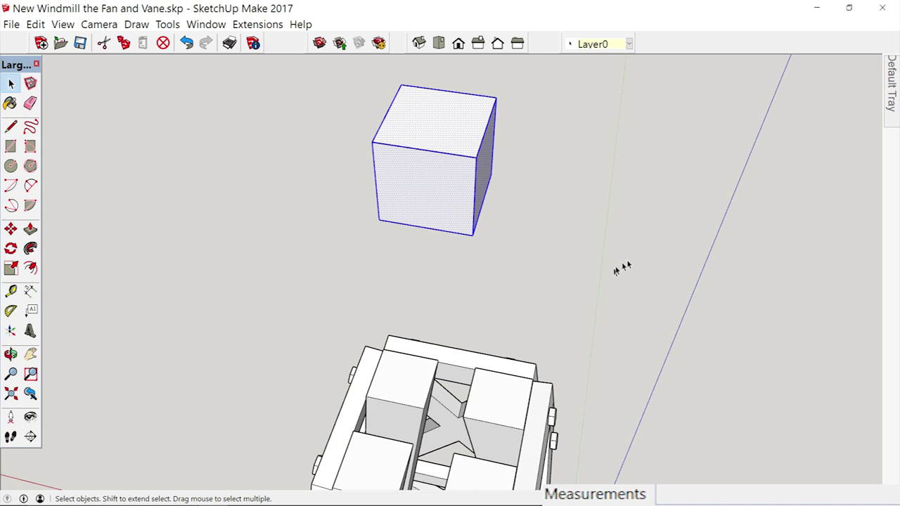
pyautogui.rightClick(443, 170)
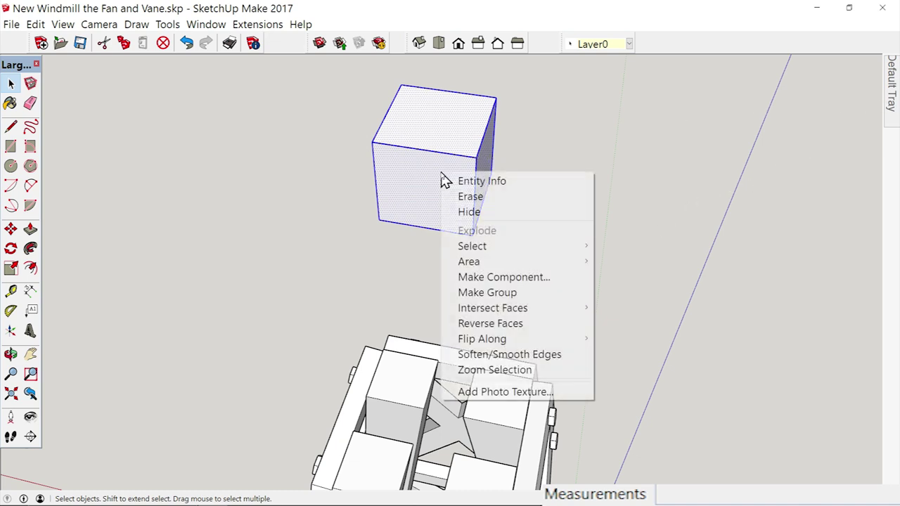
pyautogui.click(484, 293)
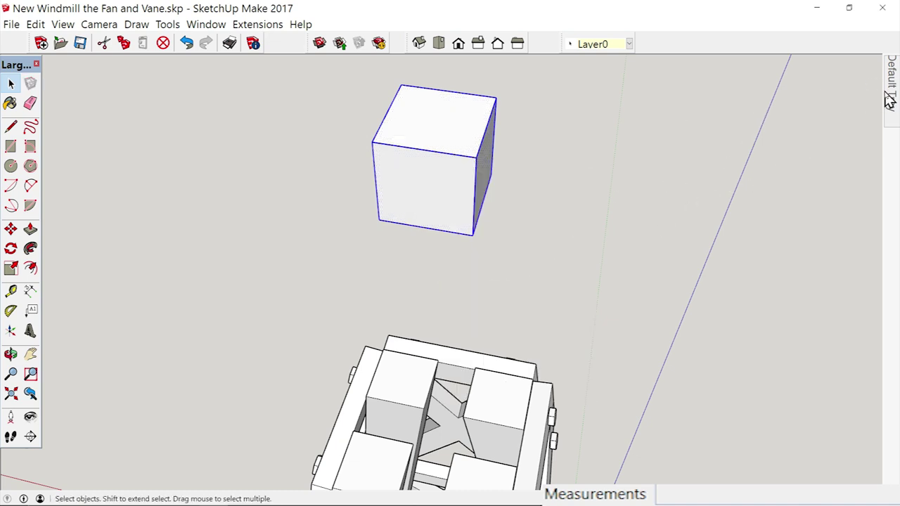
# Add a layer named swivel and assign the cube group to it
pyautogui.moveTo(890, 90)
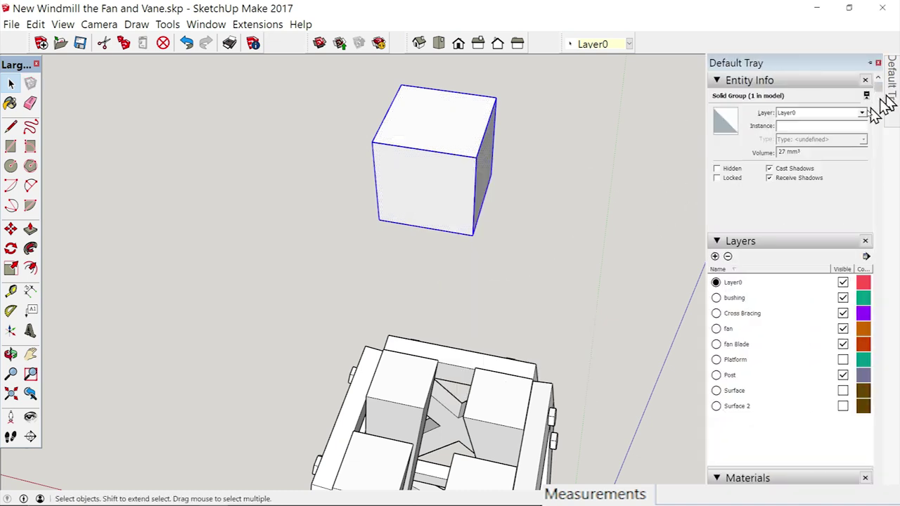
pyautogui.click(715, 256)
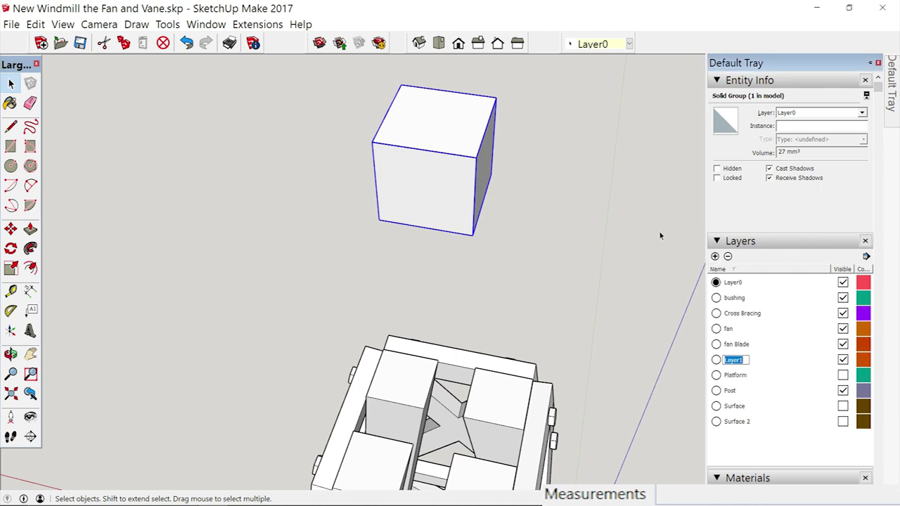
pyautogui.write('swivel')
pyautogui.click(862, 114)
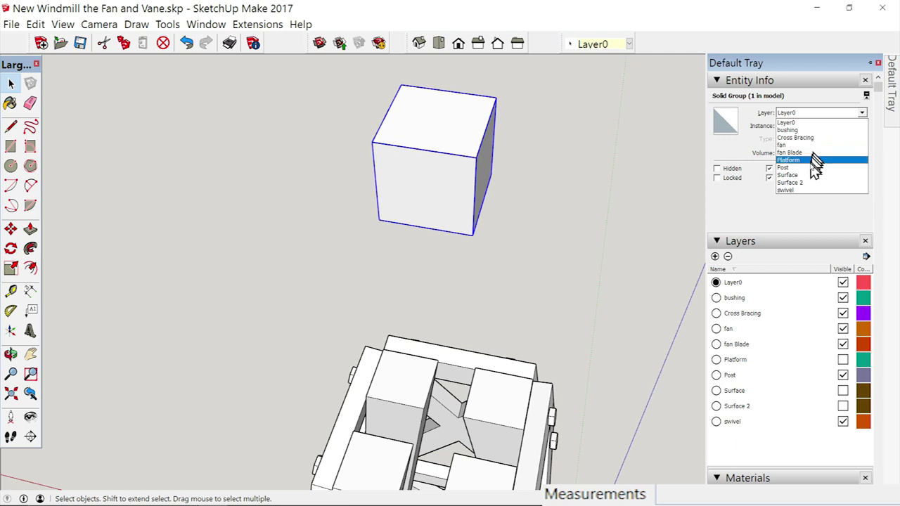
pyautogui.click(789, 190)
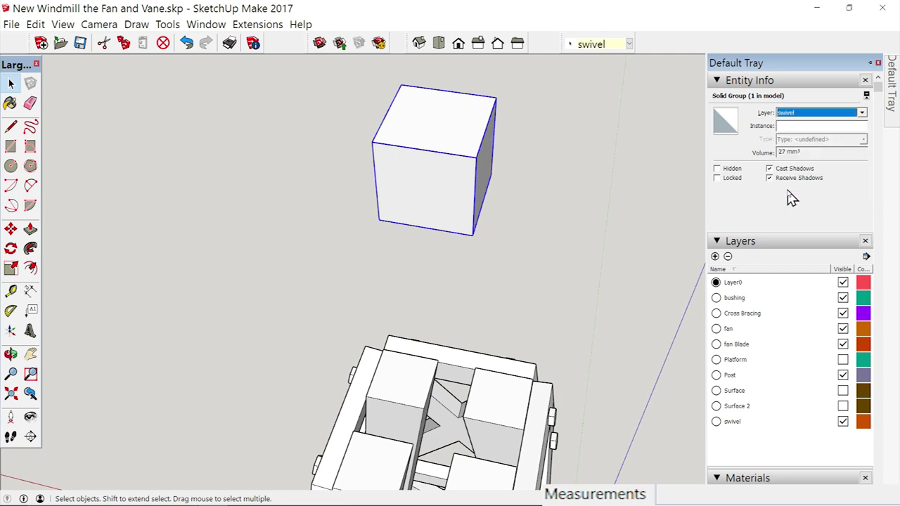
pyautogui.click(843, 422)
pyautogui.click(843, 422)
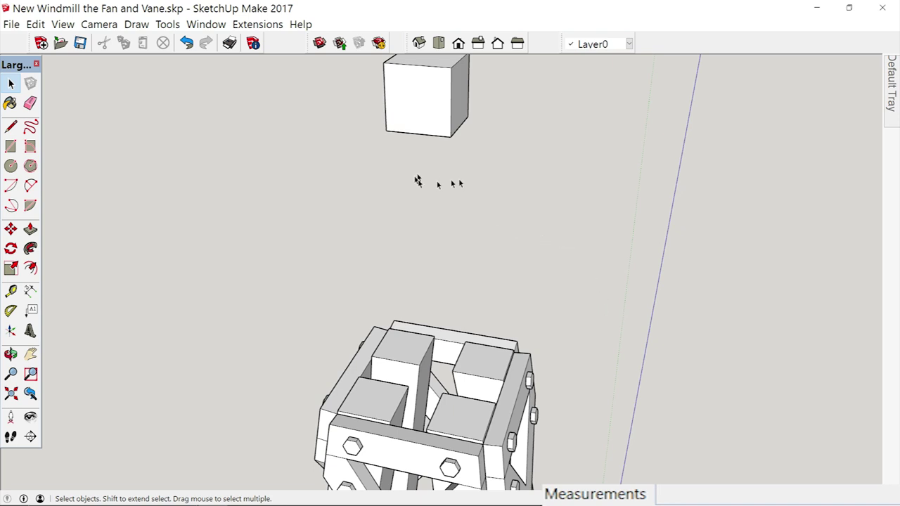
# Temporarily hide the swivel layer and show the Platform layer to examine the hole in the post's top, and restore both layers' visibility
pyautogui.moveTo(892, 102)
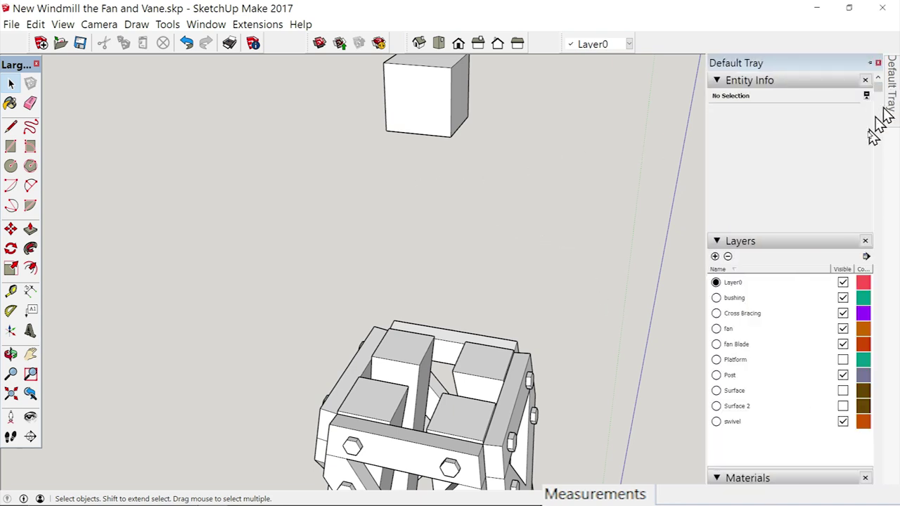
pyautogui.click(842, 422)
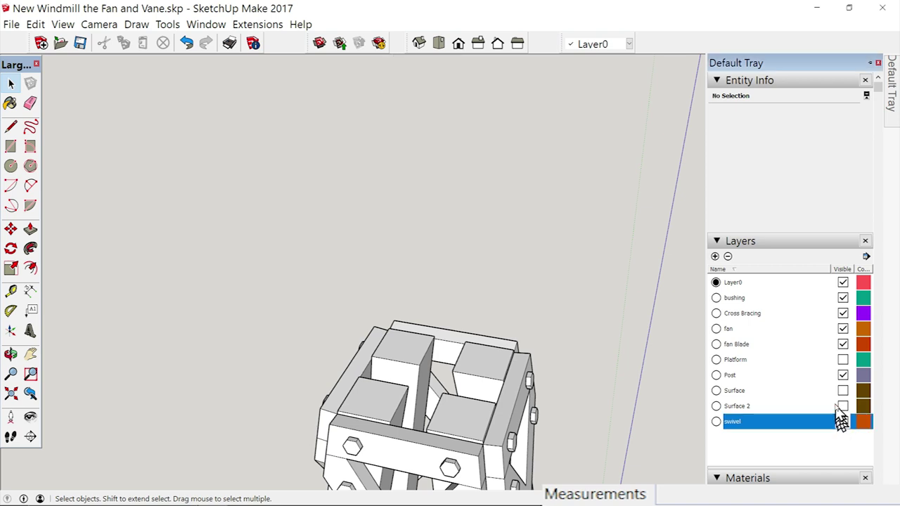
pyautogui.click(843, 359)
pyautogui.click(843, 375)
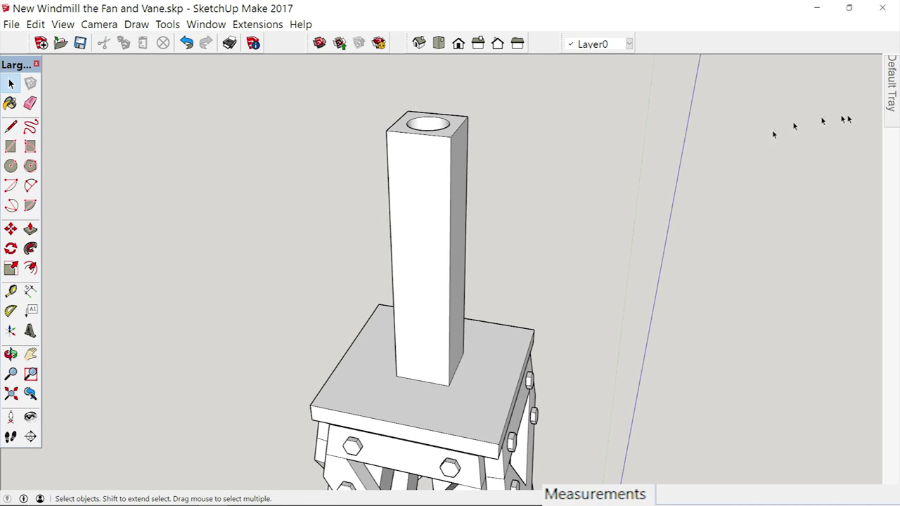
pyautogui.moveTo(890, 104)
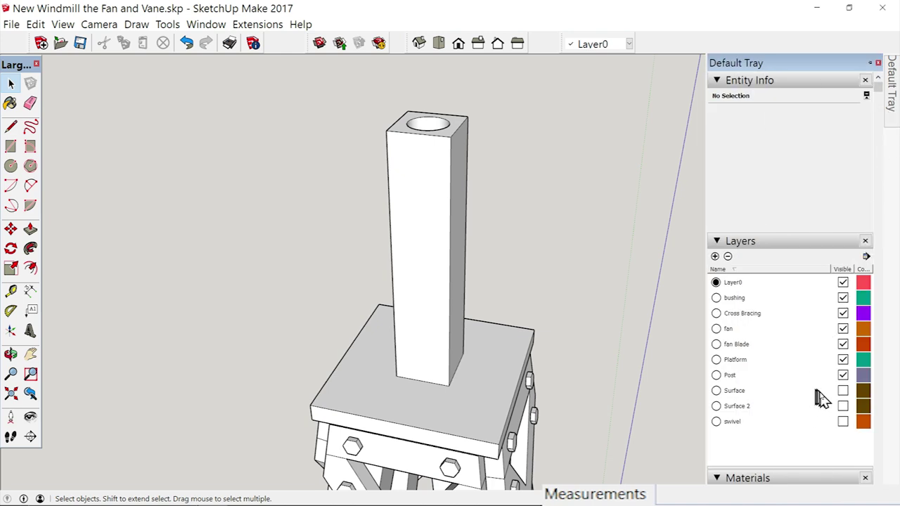
pyautogui.click(844, 423)
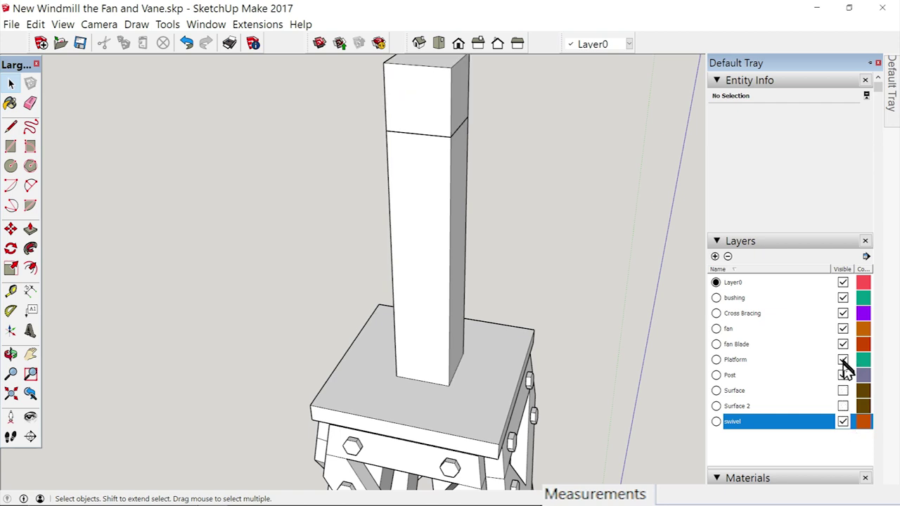
pyautogui.click(844, 360)
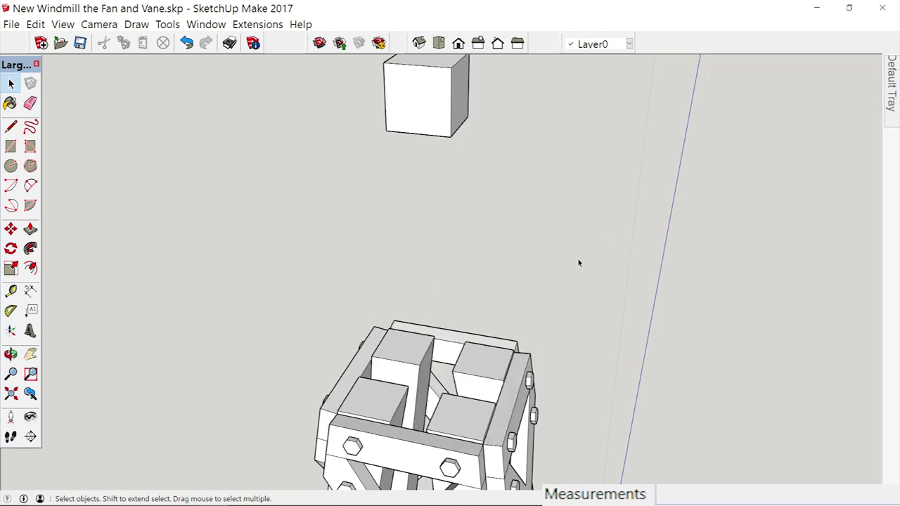
# Open the cube group for editing and add two diagonal guides between opposite corners of its bottom face
pyautogui.moveTo(579, 263); pyautogui.dragTo(566, 252, button='middle')
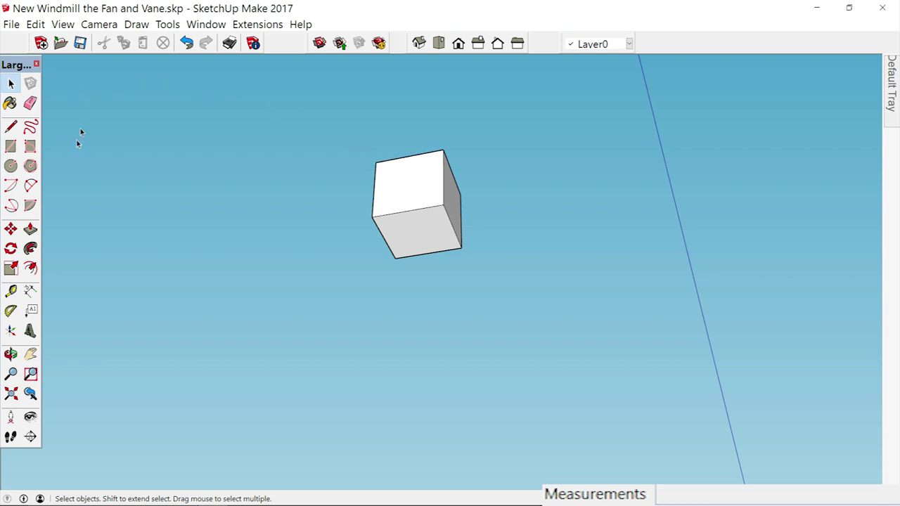
pyautogui.click(403, 198)
pyautogui.doubleClick(402, 192)
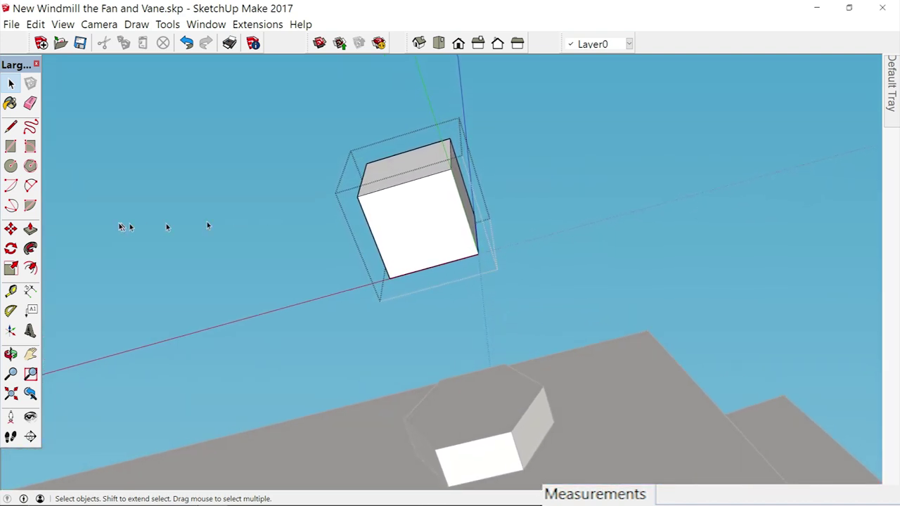
pyautogui.click(11, 290)
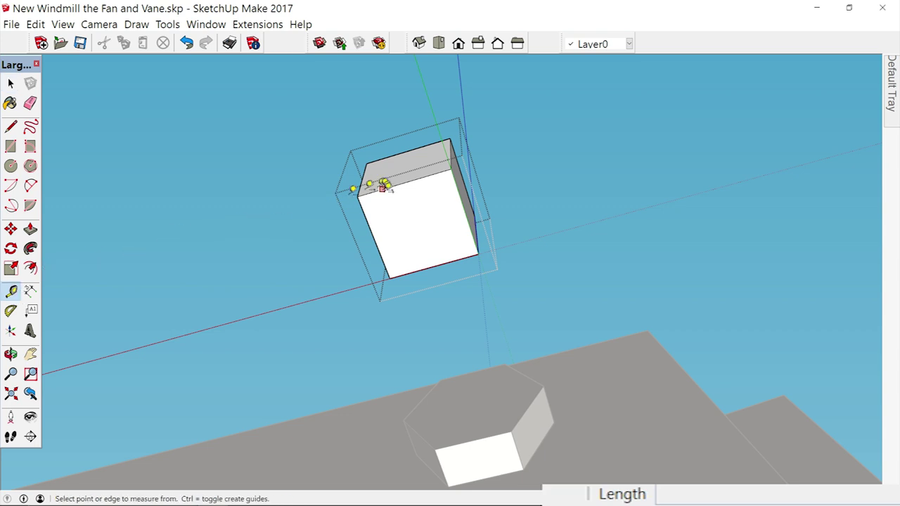
pyautogui.click(358, 194)
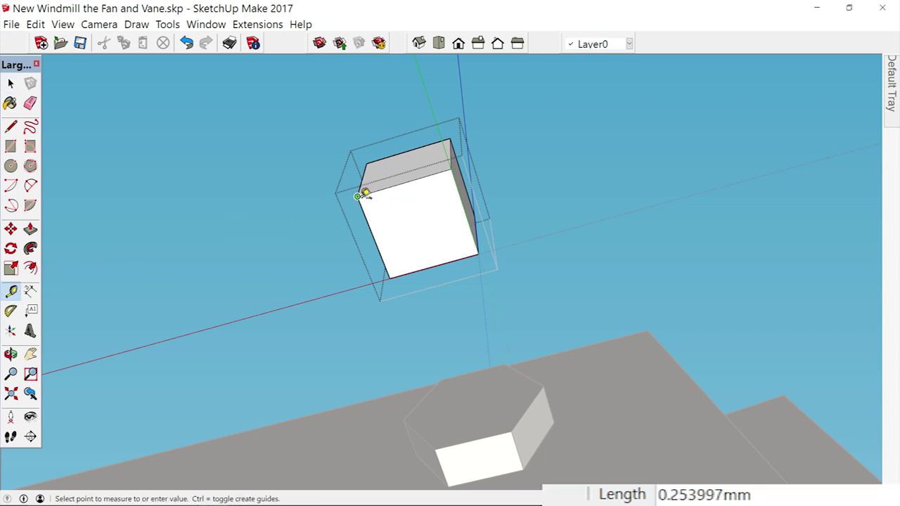
pyautogui.click(480, 251)
pyautogui.click(390, 277)
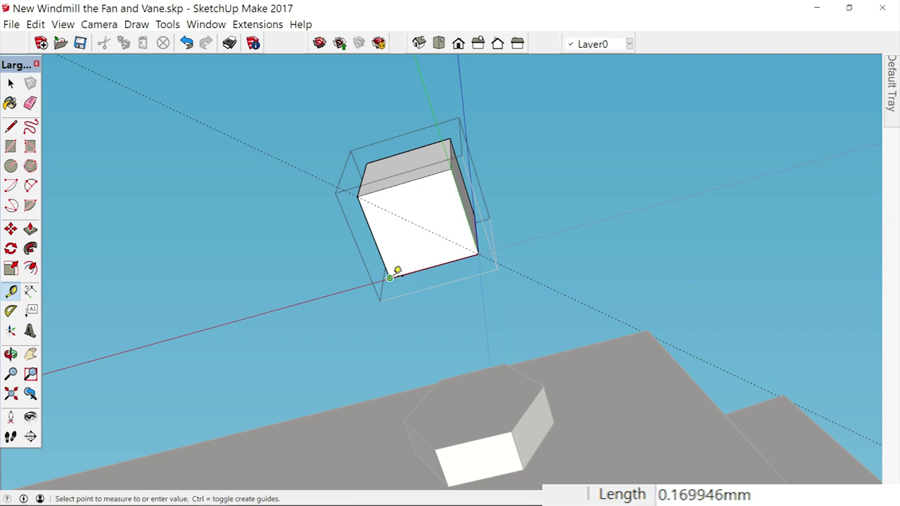
pyautogui.click(454, 166)
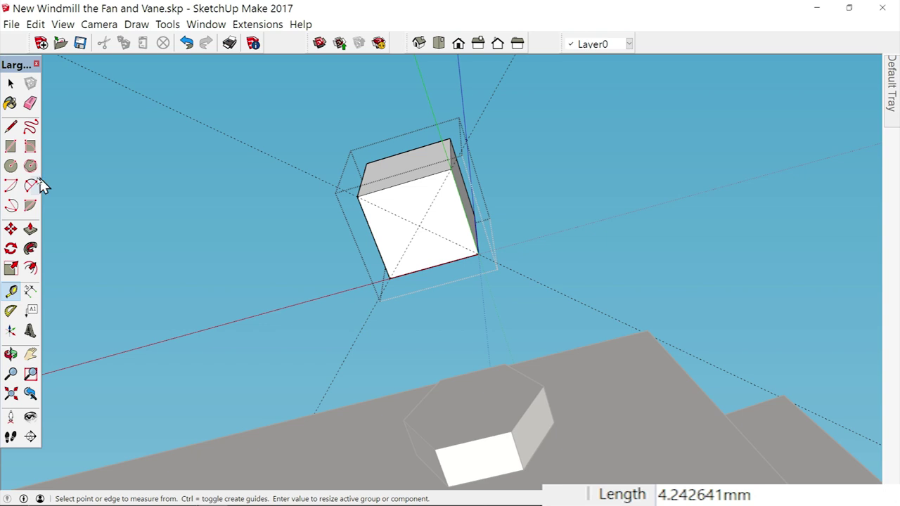
# Draw a circle of 0.9 mm radius on the cube's bottom face, centred where the diagonal guides cross
pyautogui.click(10, 166)
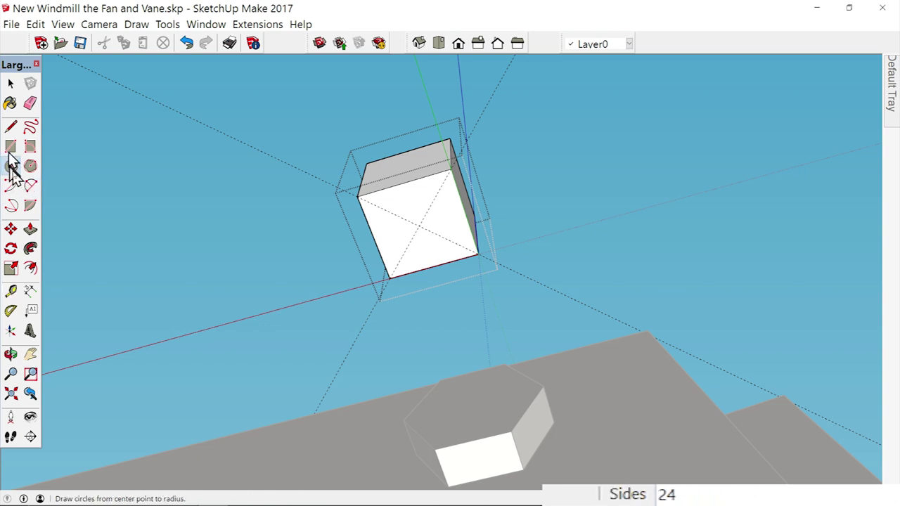
pyautogui.click(419, 226)
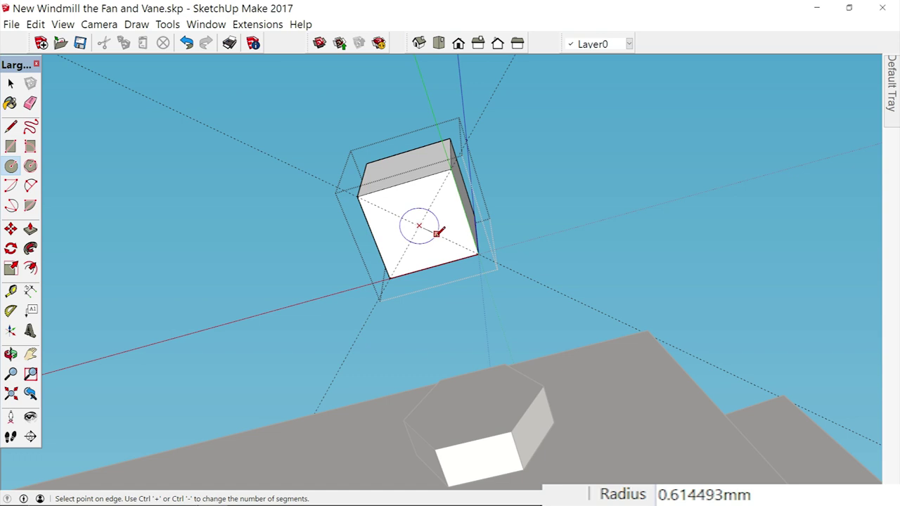
pyautogui.write('.9')
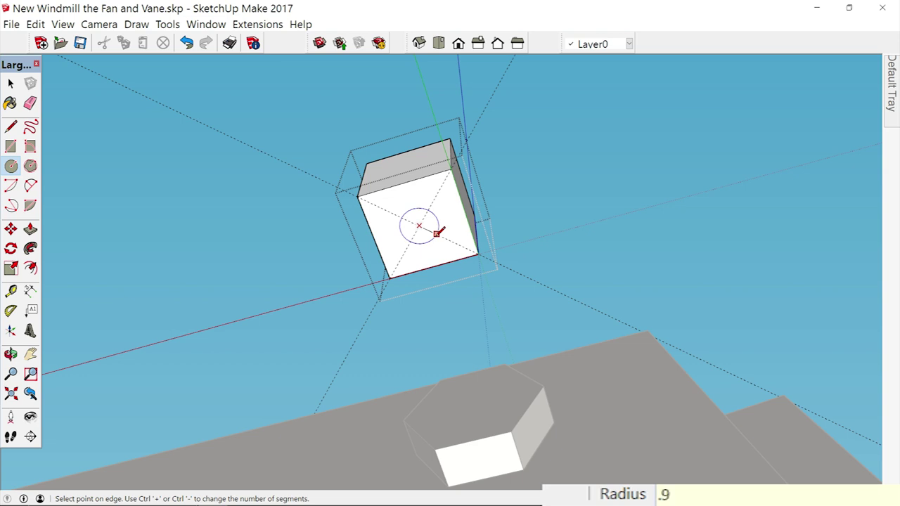
pyautogui.press('Return')
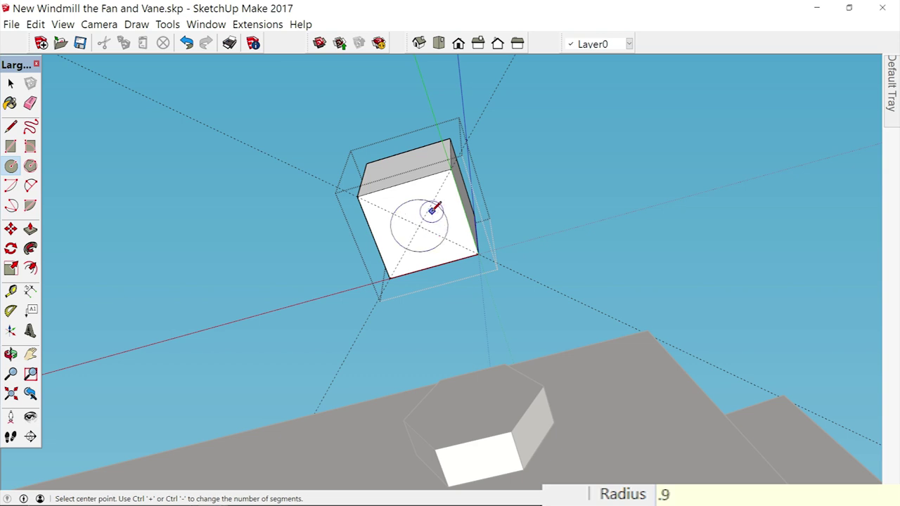
# Extrude the circle on the cube's bottom face 4 mm downwards into a round pin
pyautogui.click(32, 229)
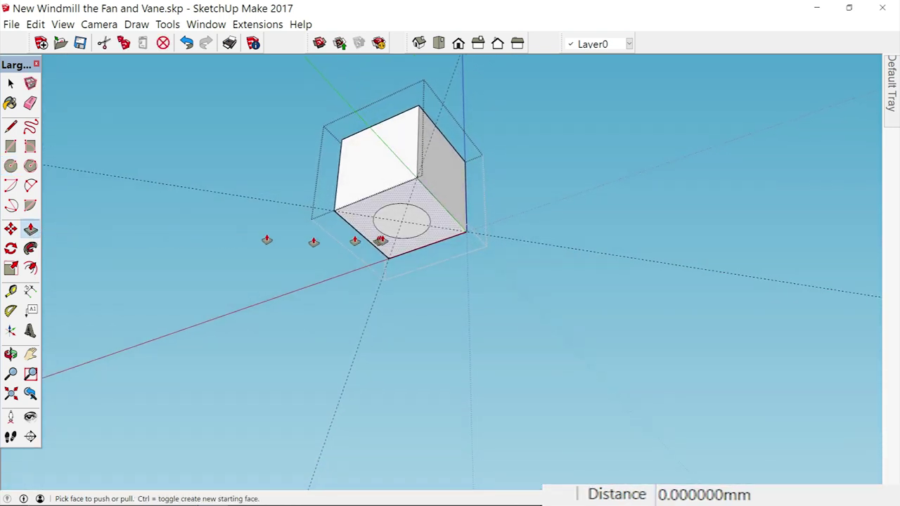
pyautogui.moveTo(413, 232); pyautogui.dragTo(411, 265)
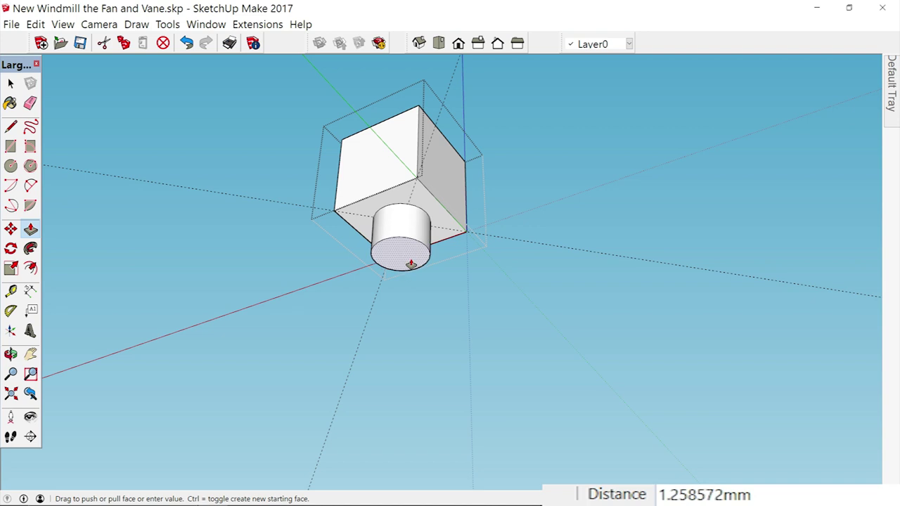
pyautogui.write('4')
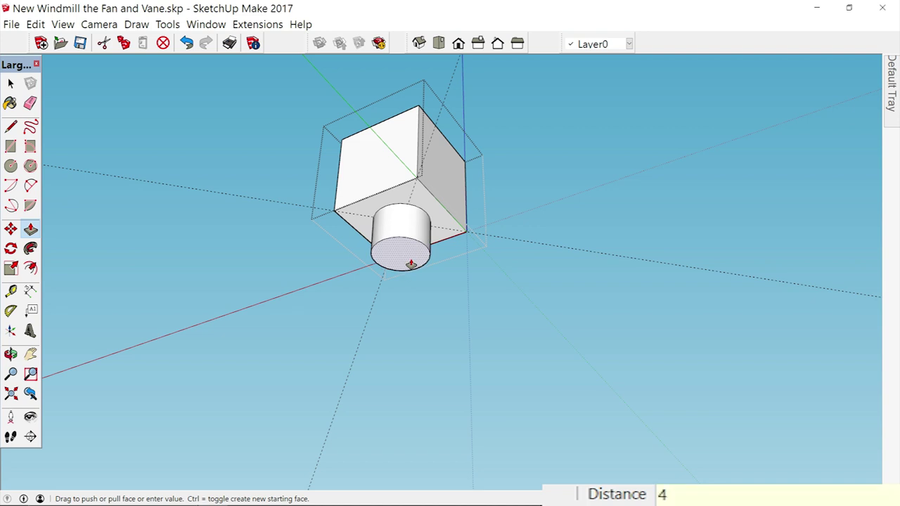
pyautogui.press('Return')
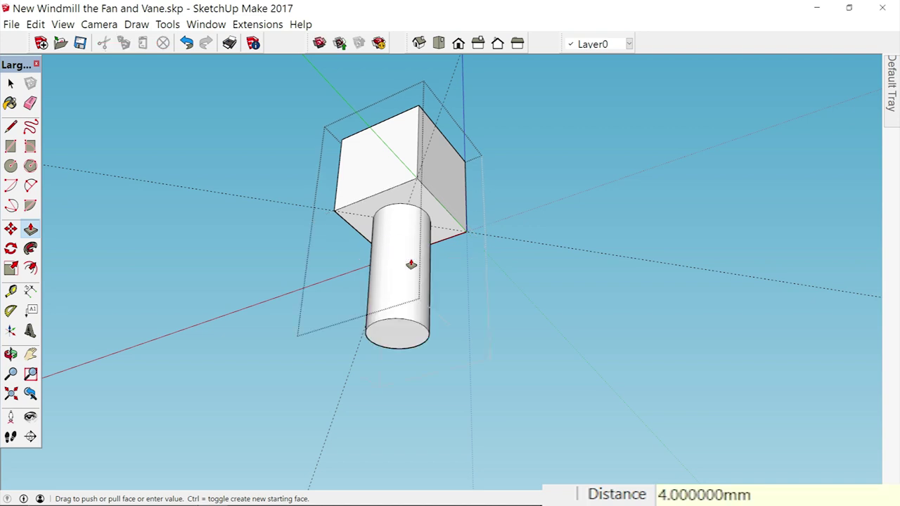
pyautogui.press('f')
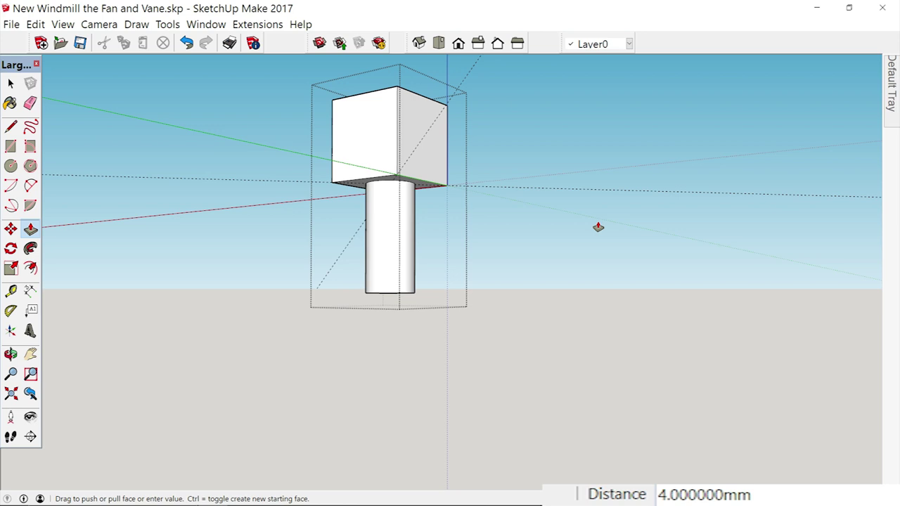
# Show the Platform layer and check how the swivel block sits on top of the tower's post
pyautogui.moveTo(890, 81)
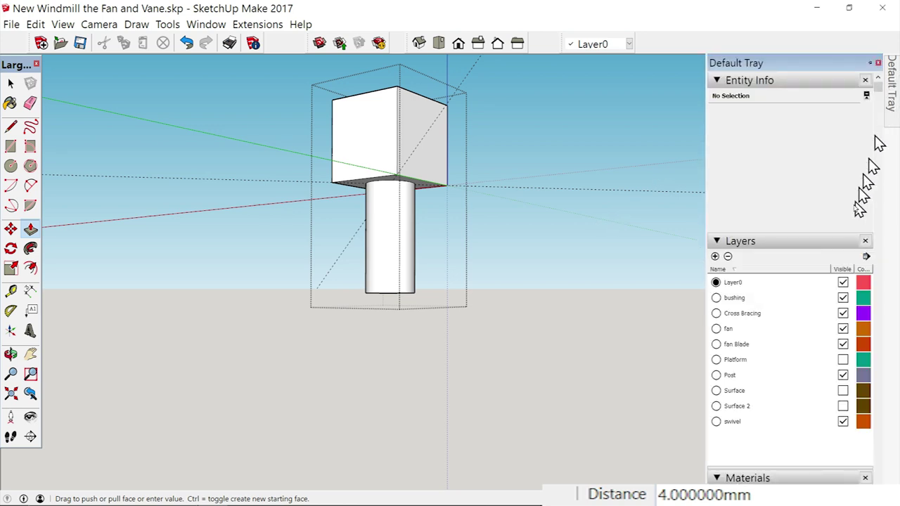
pyautogui.click(843, 359)
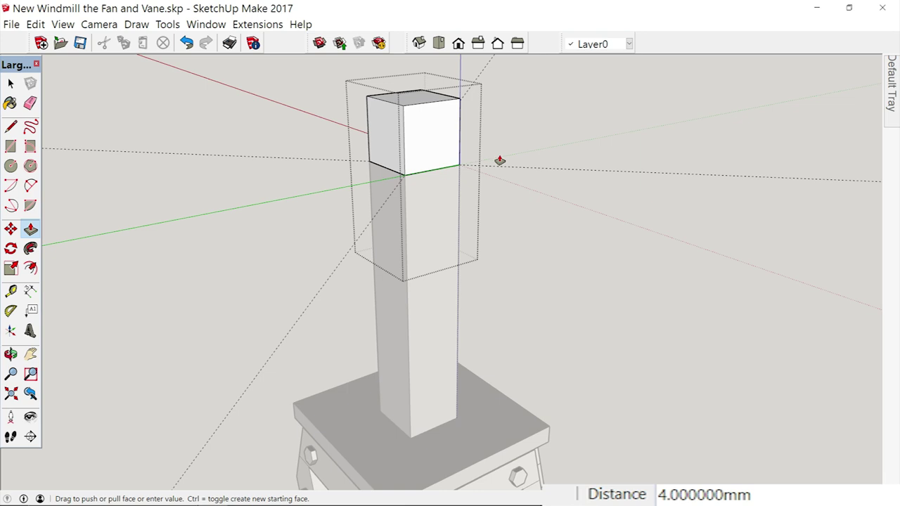
pyautogui.scroll(-5, 500, 161)
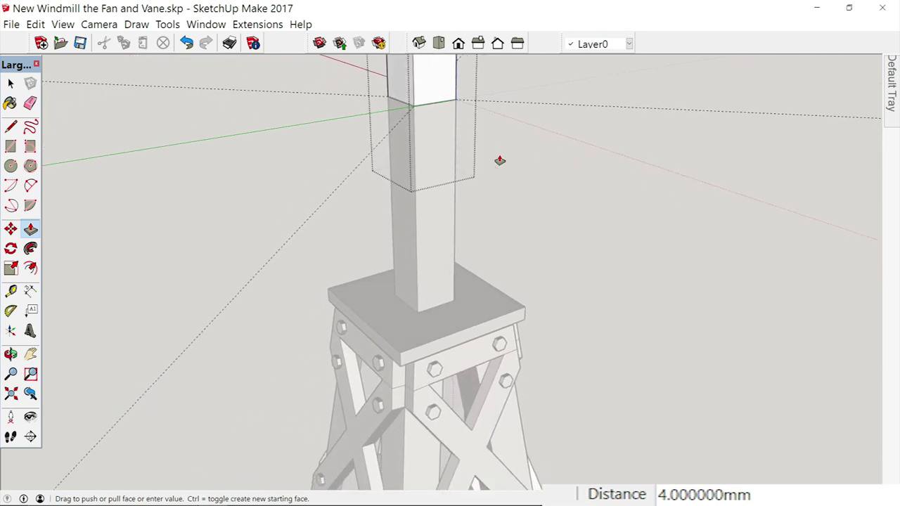
pyautogui.scroll(-3, 499, 161)
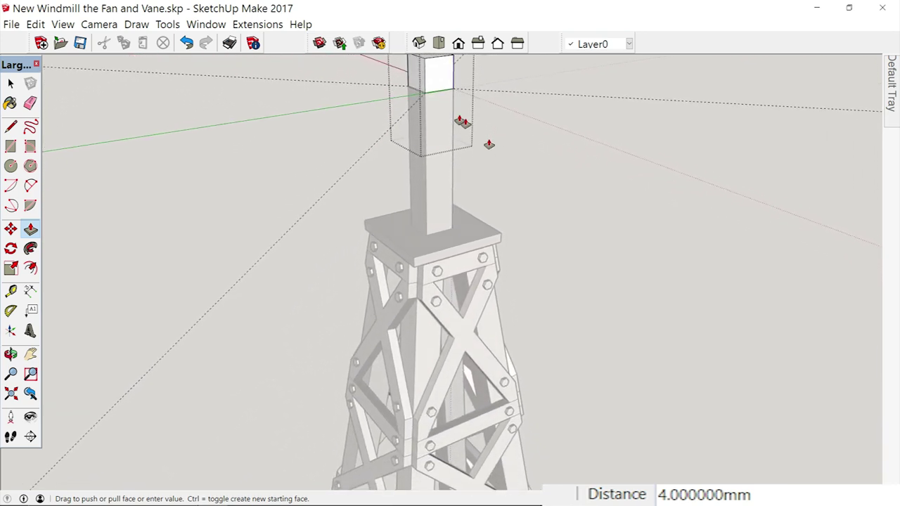
# Close the swivel block's group and delete all guides in the model
pyautogui.click(10, 84)
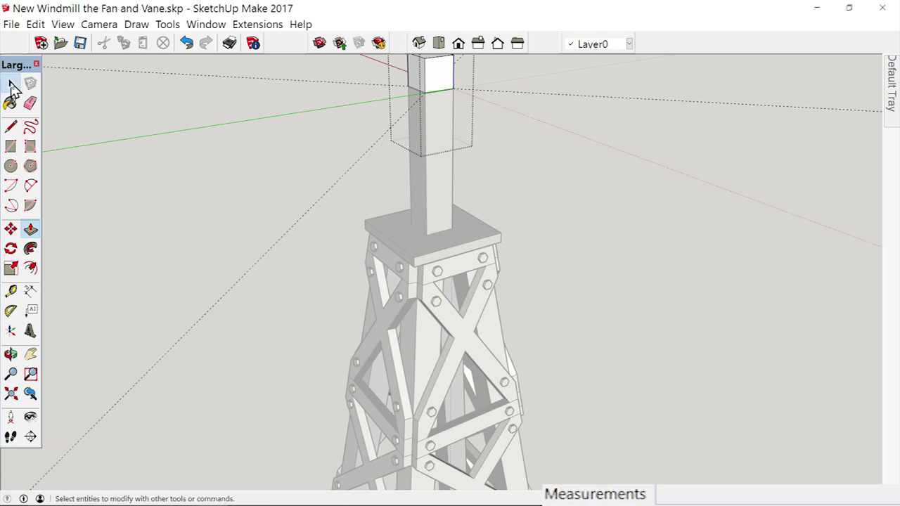
pyautogui.click(206, 193)
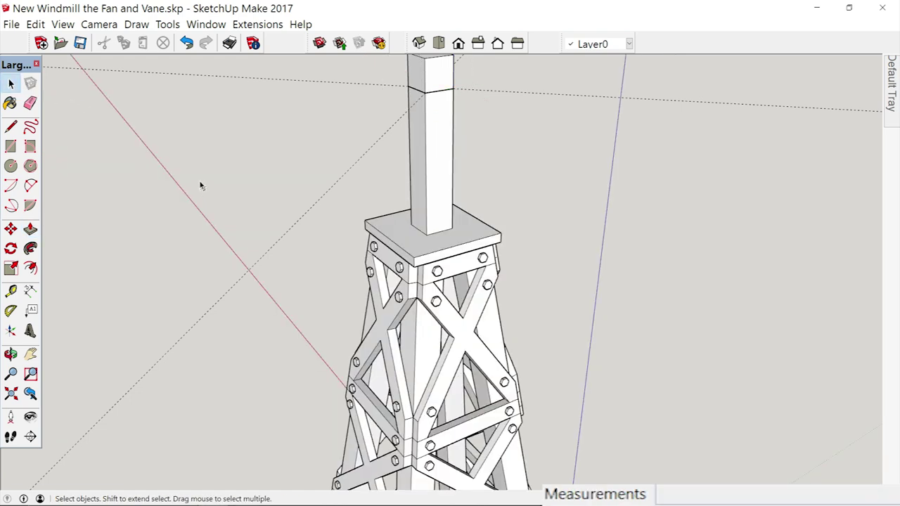
pyautogui.click(36, 24)
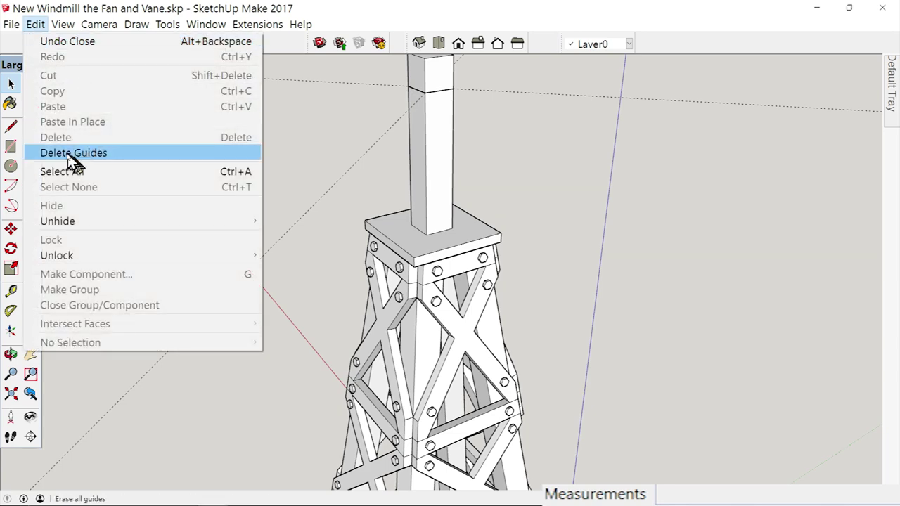